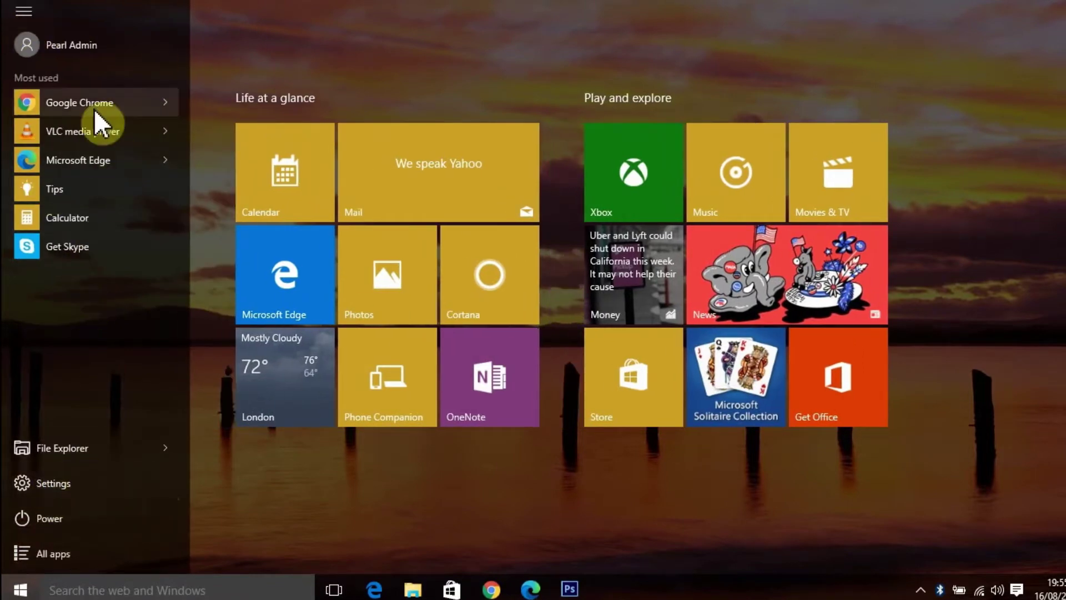
List all installed apps in the Start menu and switch to Adobe Photoshop CS6.
left_click(39, 22)
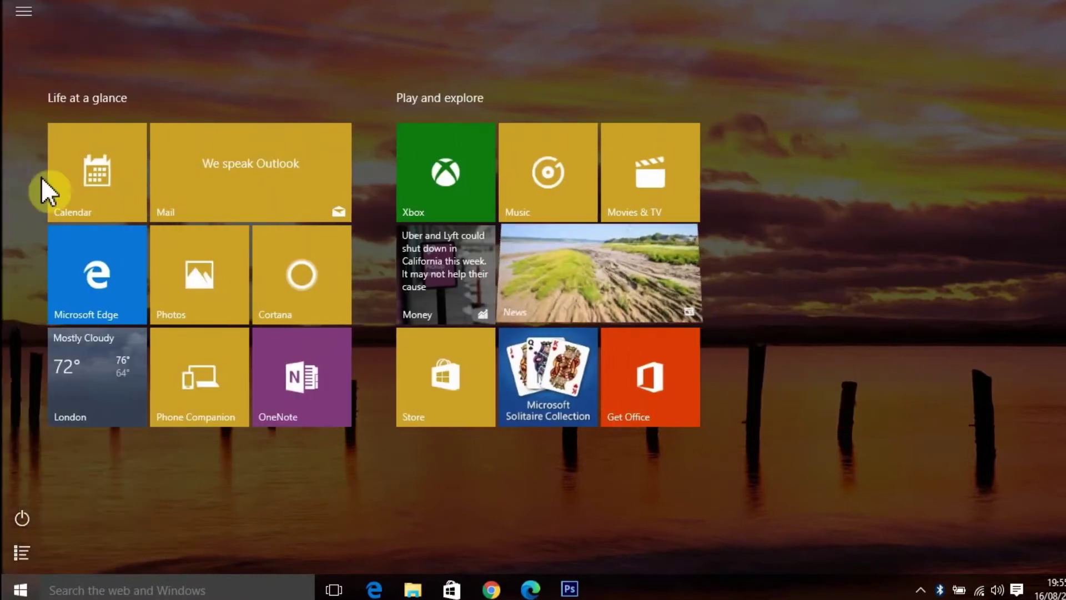
left_click(36, 9)
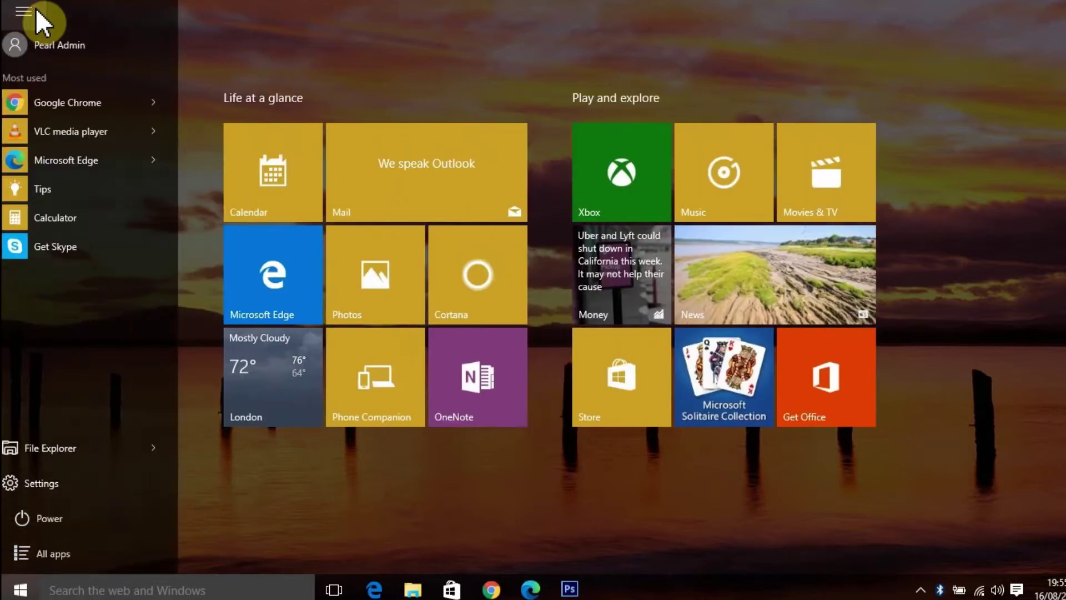
left_click(57, 552)
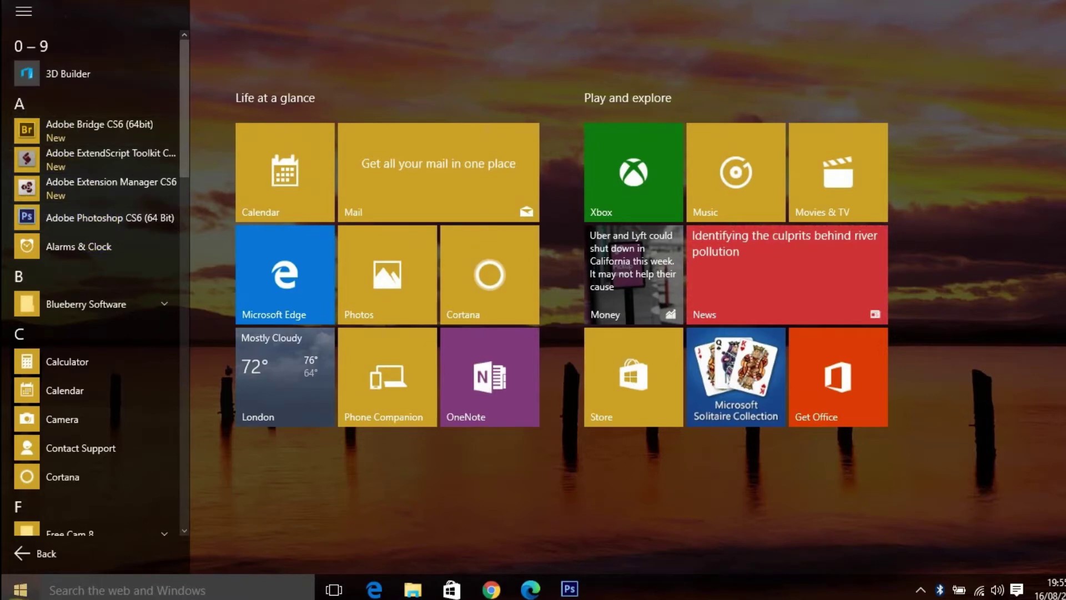
left_click(18, 590)
left_click(577, 594)
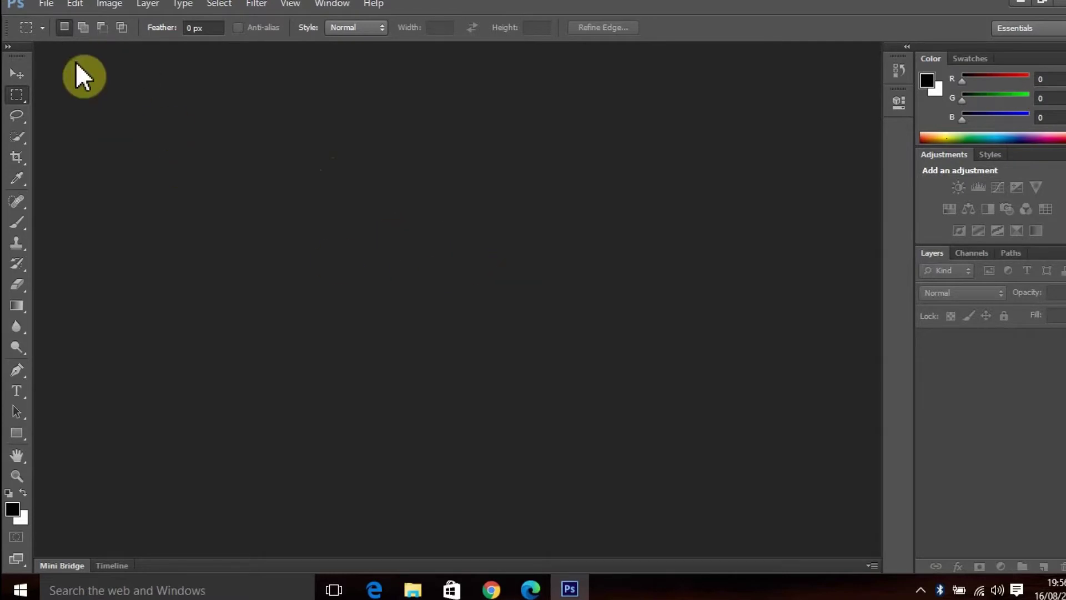
Open the P1020127 image from the Desktop folder with the Open command and close it again.
left_click(45, 4)
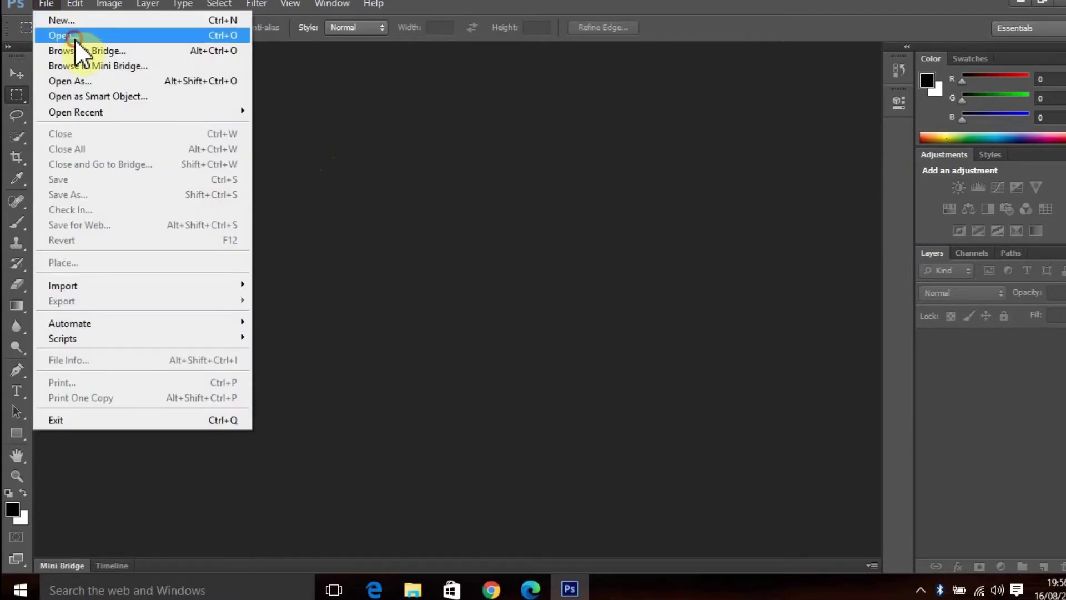
left_click(74, 36)
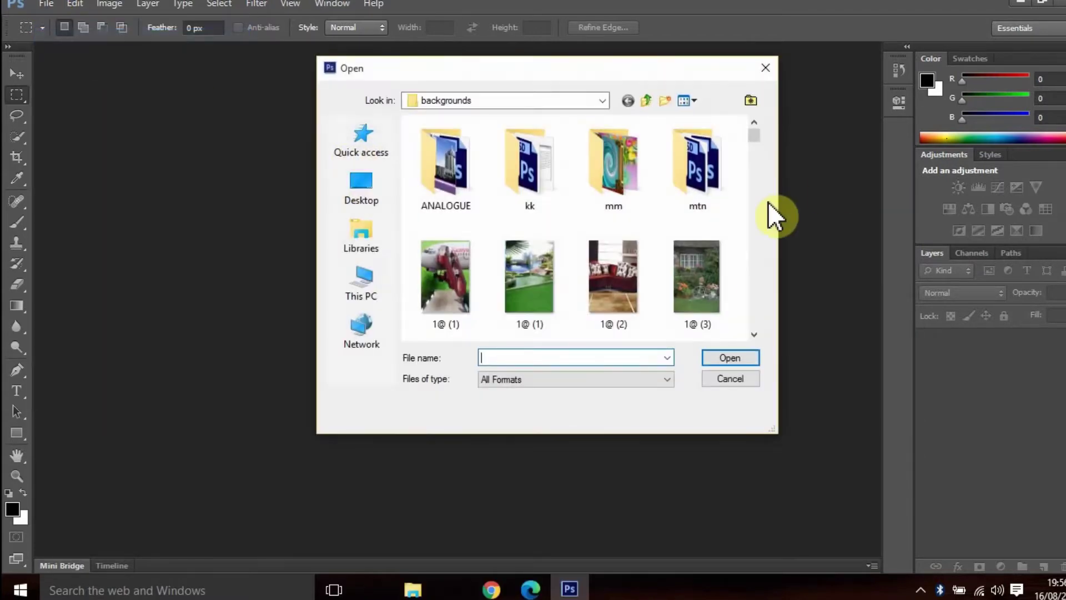
left_click(352, 183)
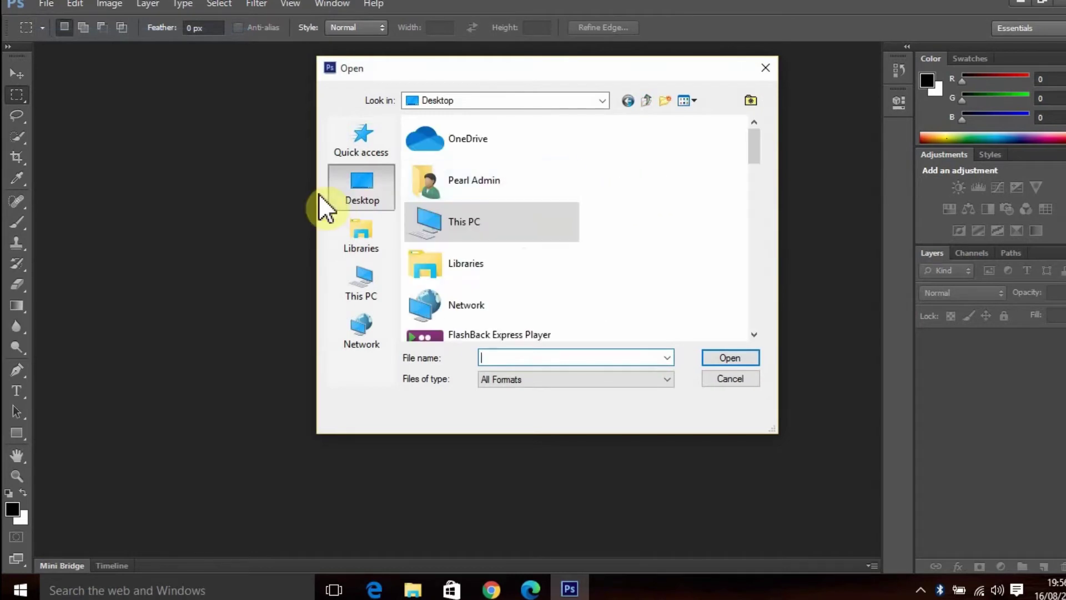
scroll(510, 244, "down", 10)
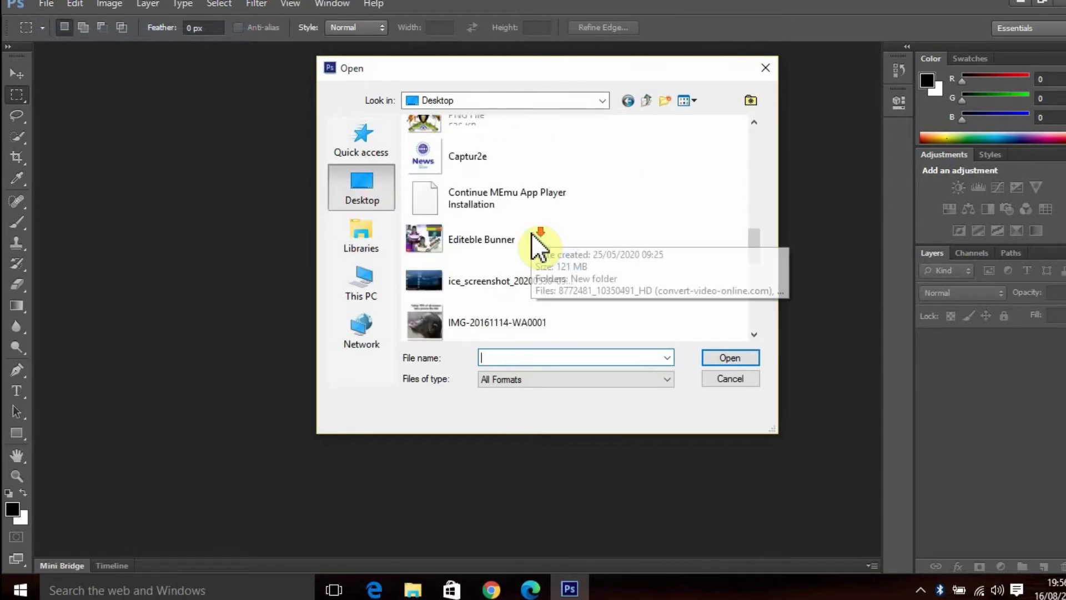
scroll(531, 232, "up", 2)
scroll(533, 238, "down", 2)
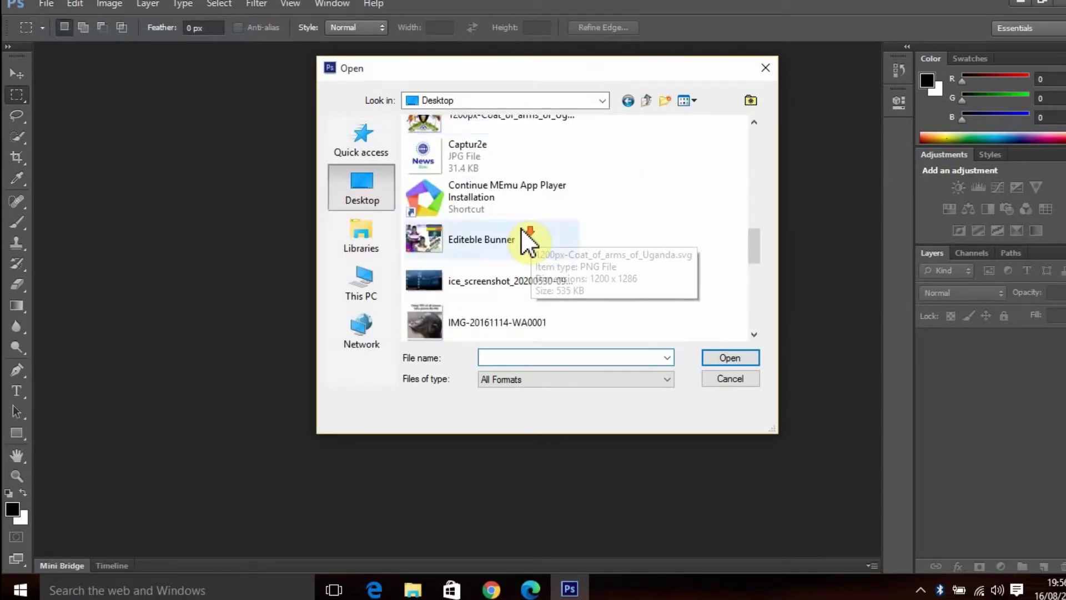
scroll(499, 272, "down", 4)
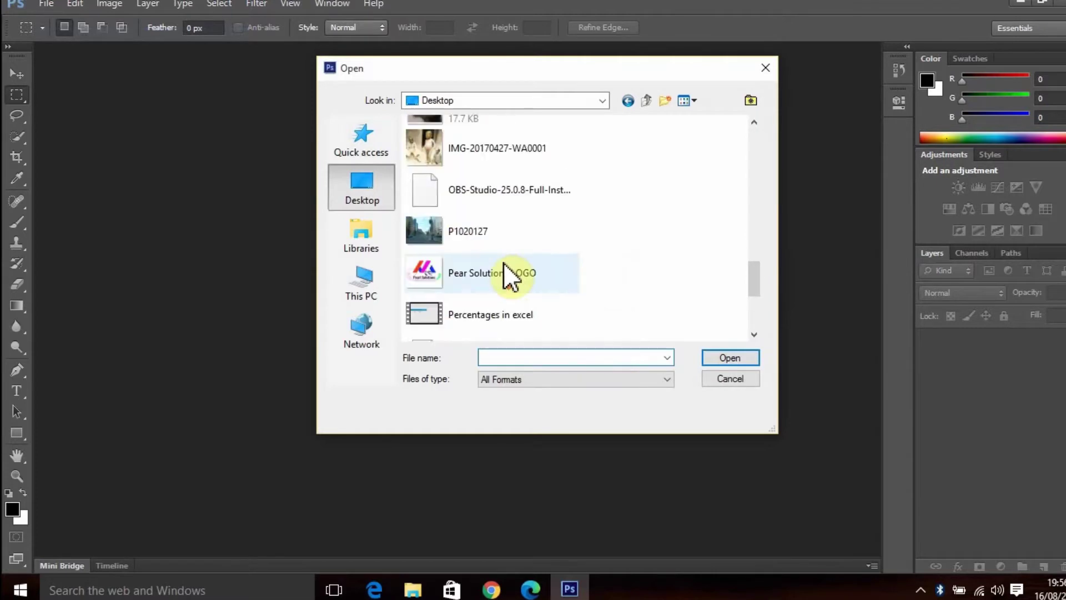
left_click(494, 235)
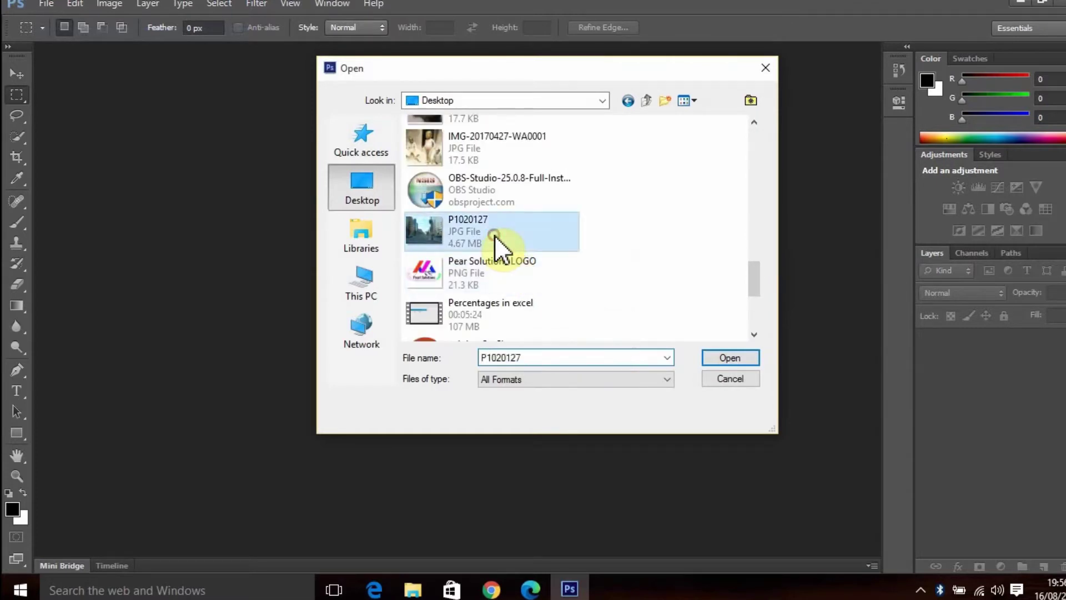
left_click(728, 360)
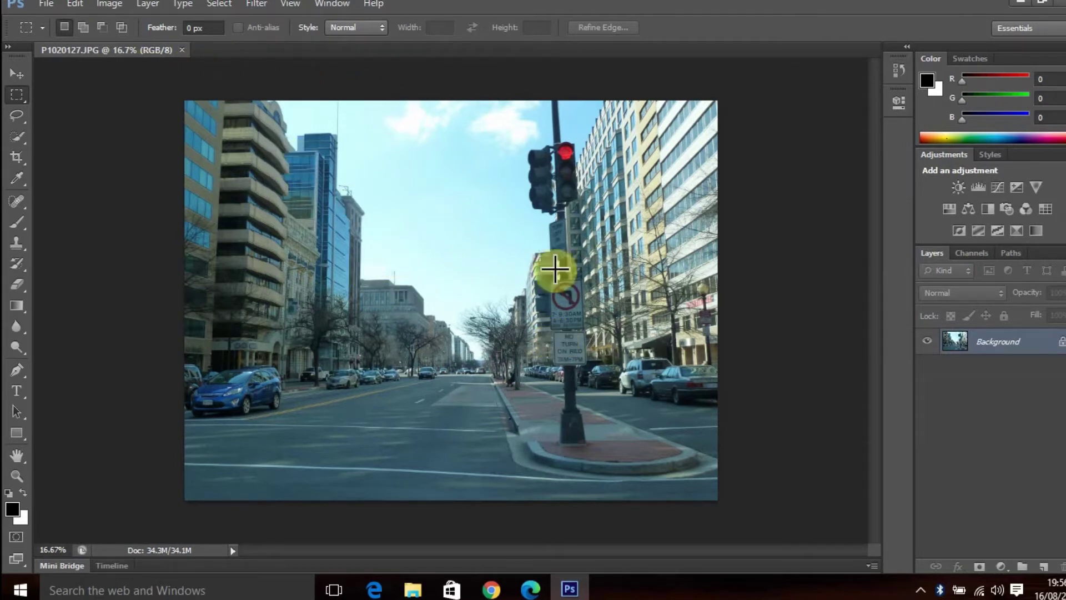
left_click(183, 50)
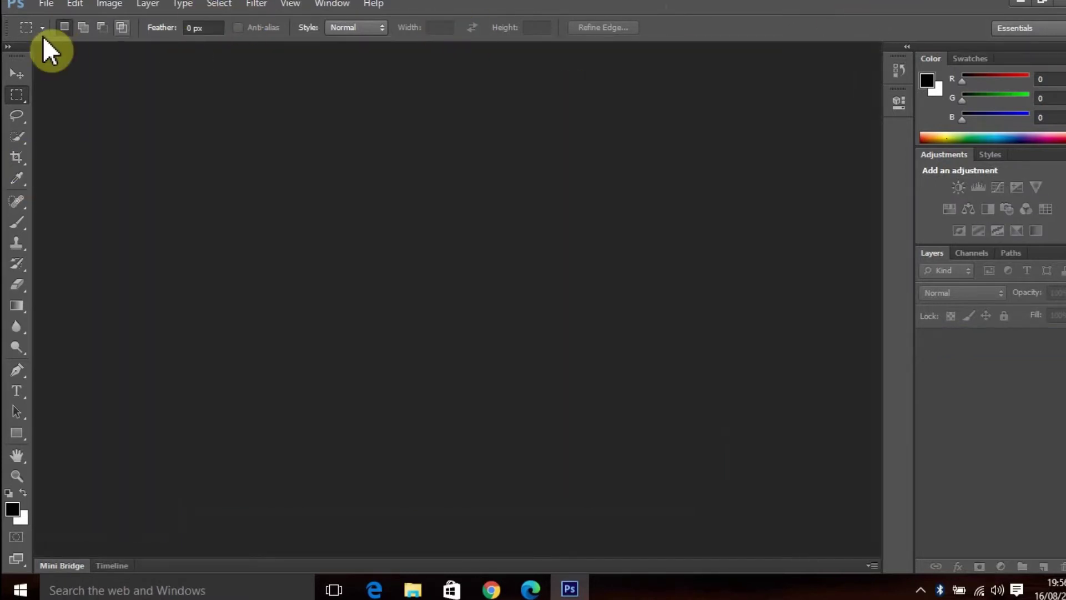
Open P1020127 by dropping its file from the Windows desktop into the Photoshop workspace, and close the image.
left_click(1021, 2)
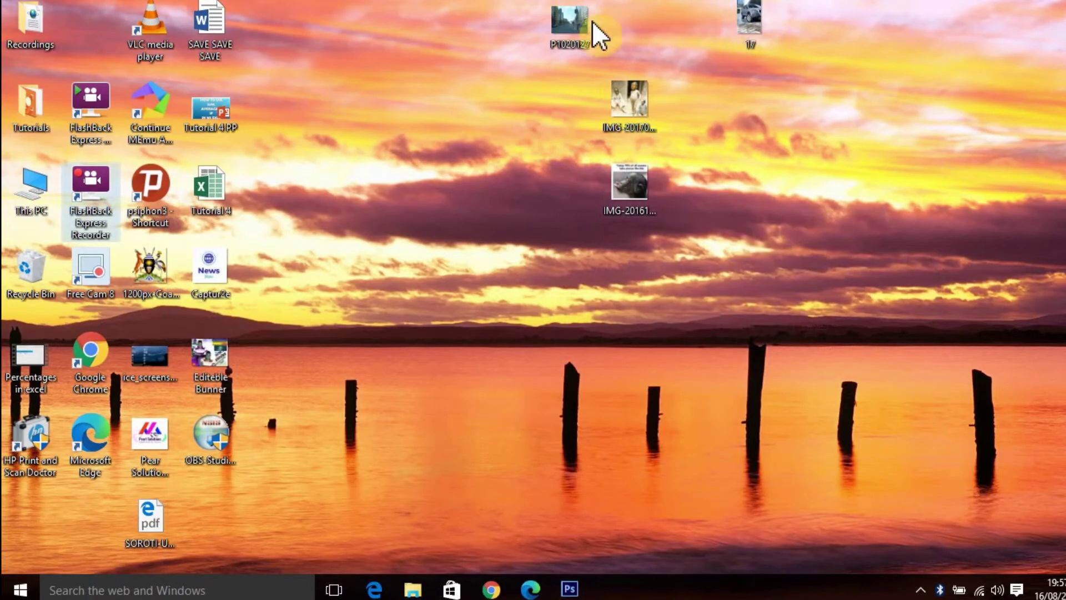
left_click_drag(573, 25, 483, 238)
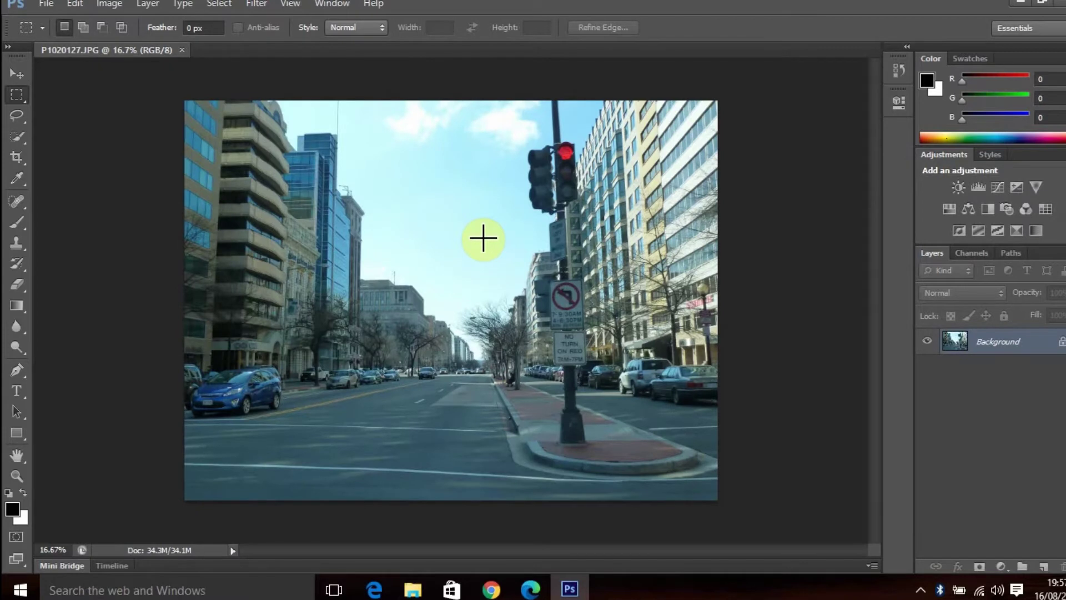
left_click(181, 50)
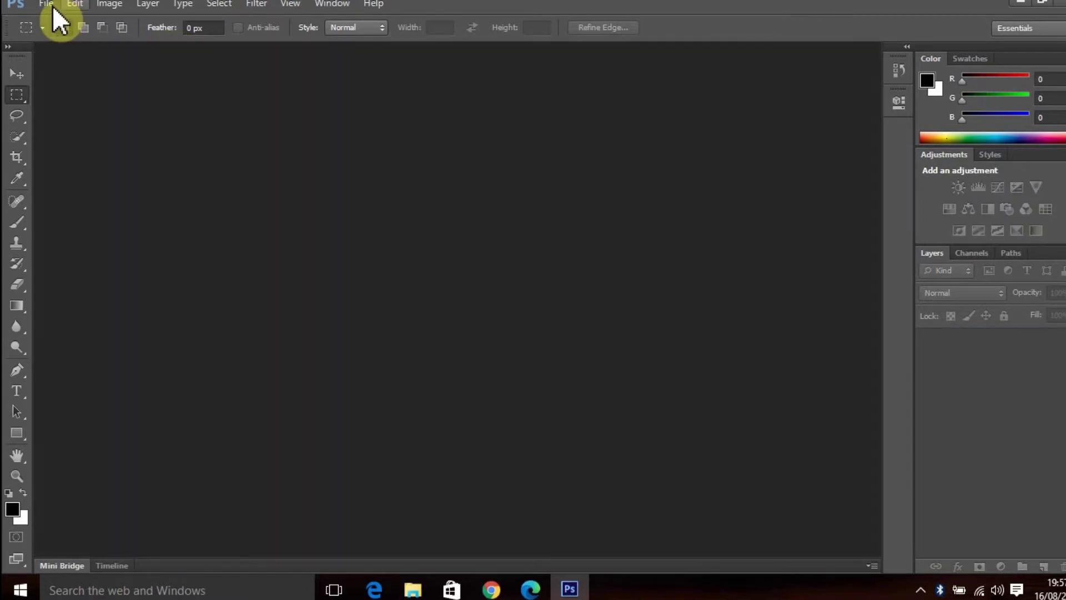
Open the P1020127 JPG file from the Desktop folder using the Open dialog.
left_click(50, 4)
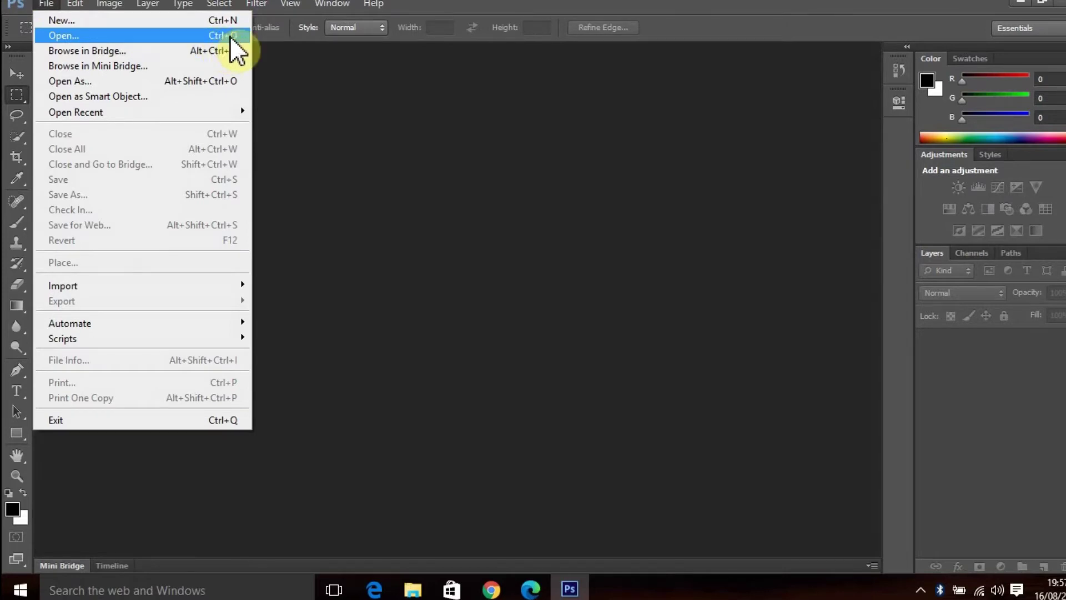
left_click(801, 20)
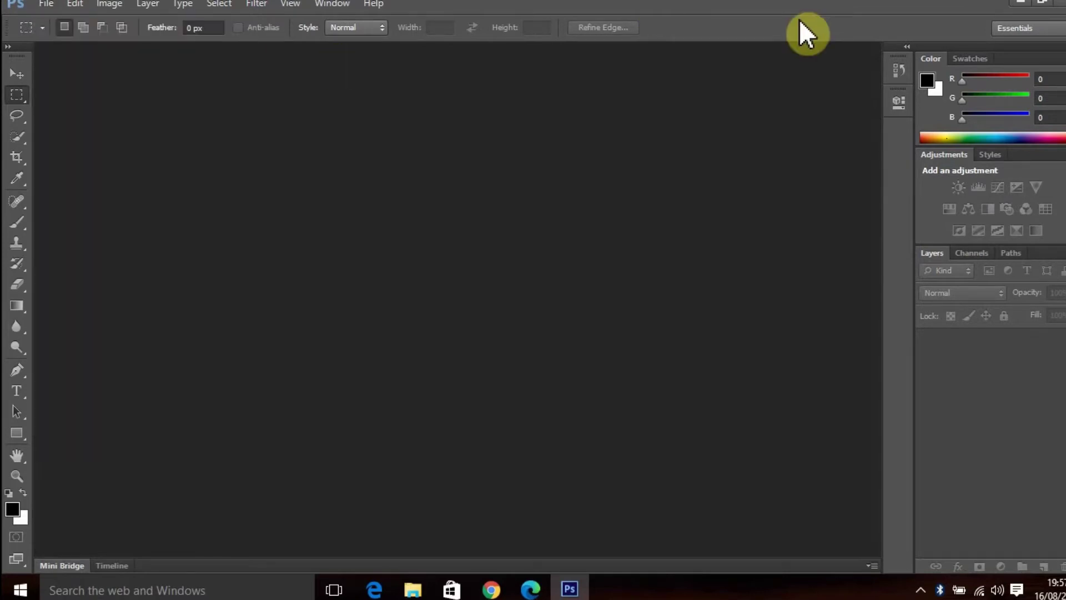
double_click(590, 375)
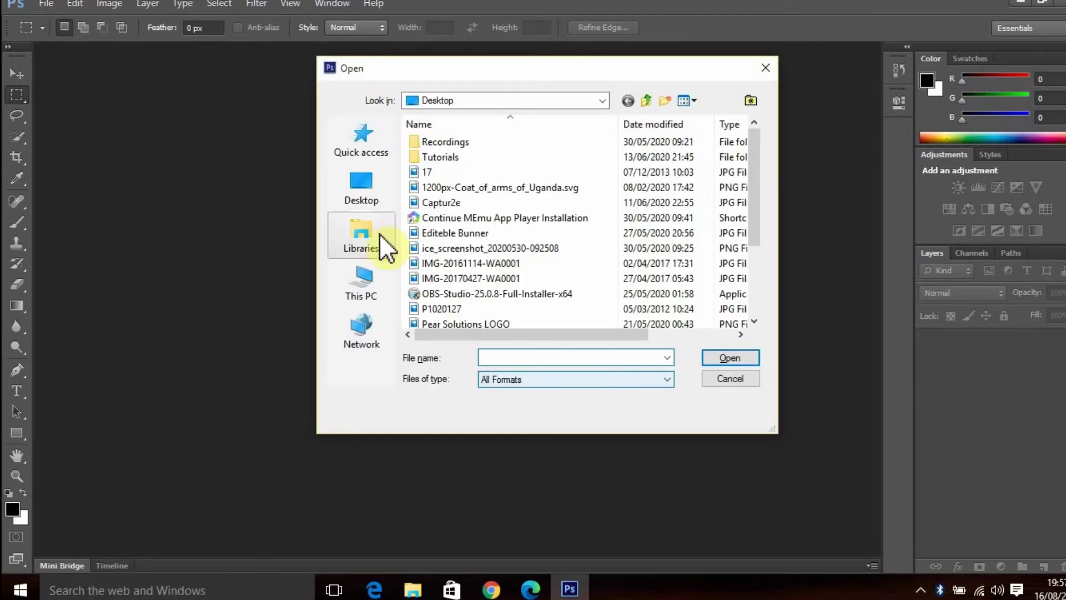
left_click(380, 196)
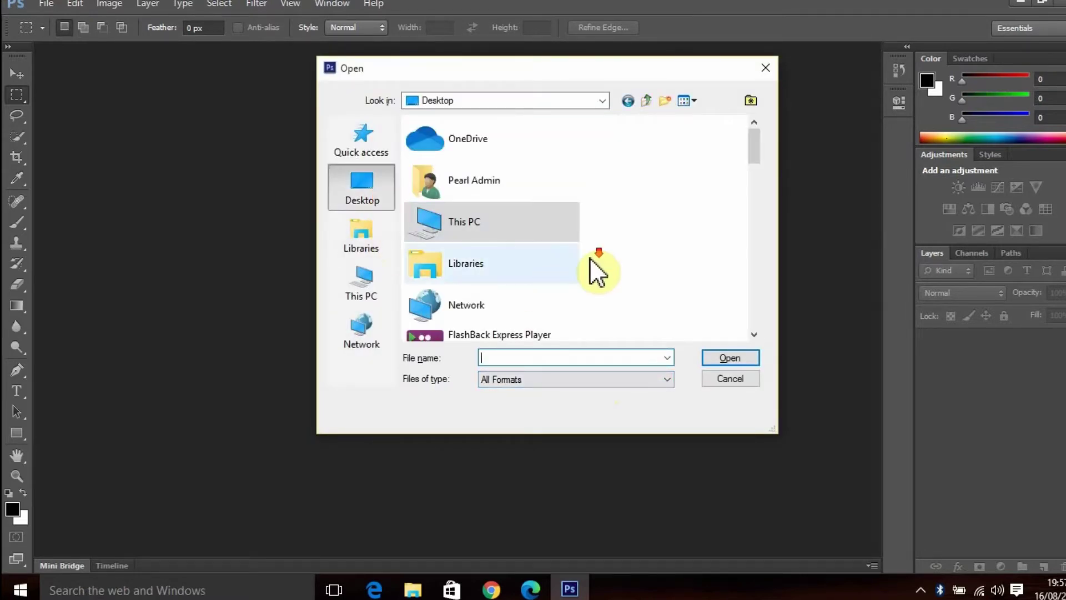
scroll(561, 260, "down", 10)
scroll(500, 255, "up", 5)
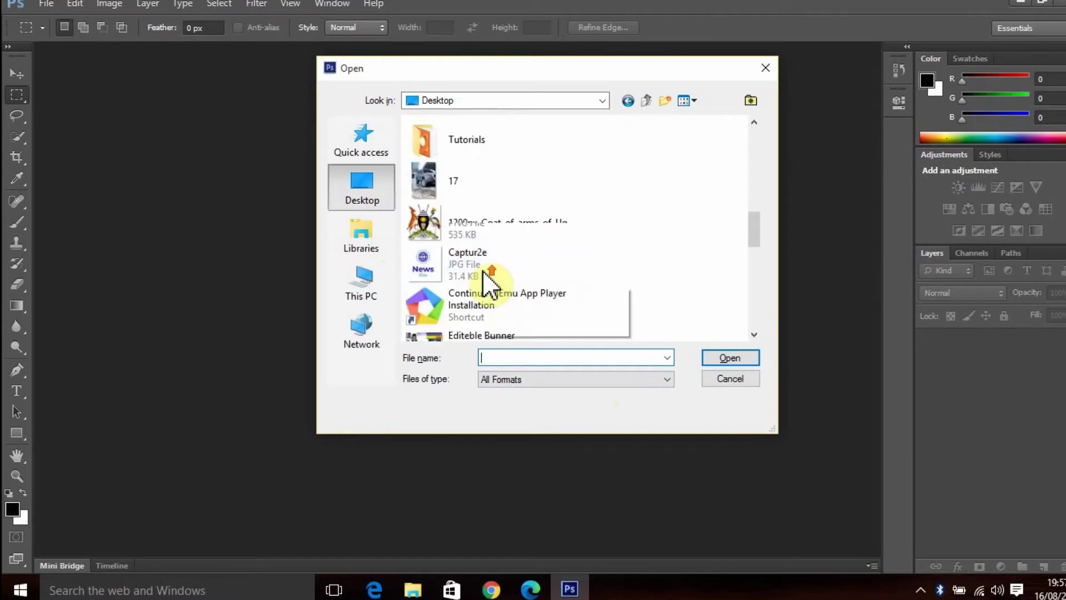
scroll(480, 254, "down", 7)
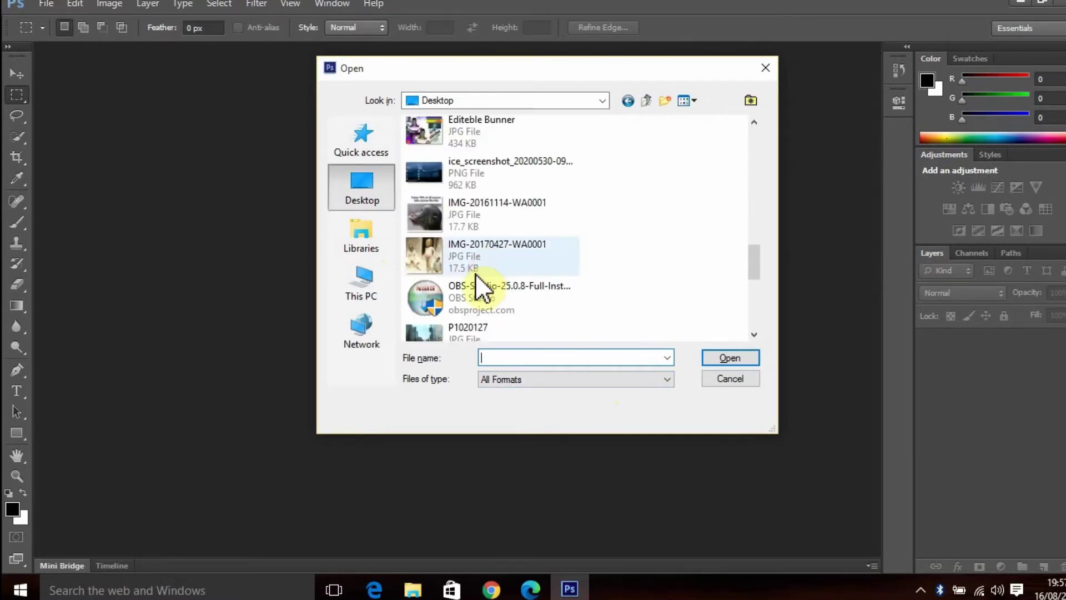
scroll(483, 194, "down", 3)
left_click(461, 223)
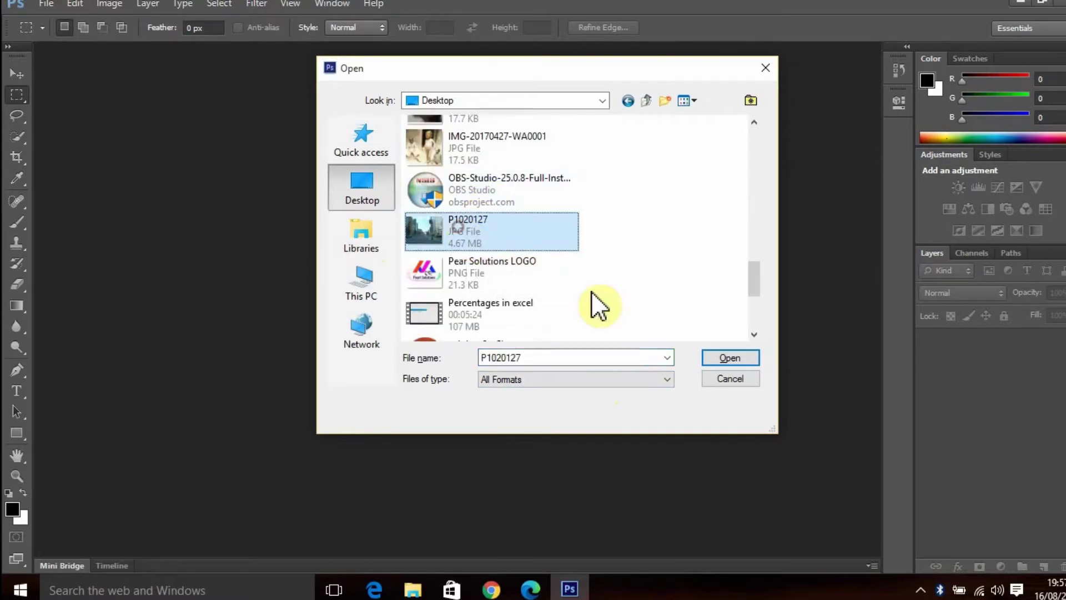
left_click(709, 361)
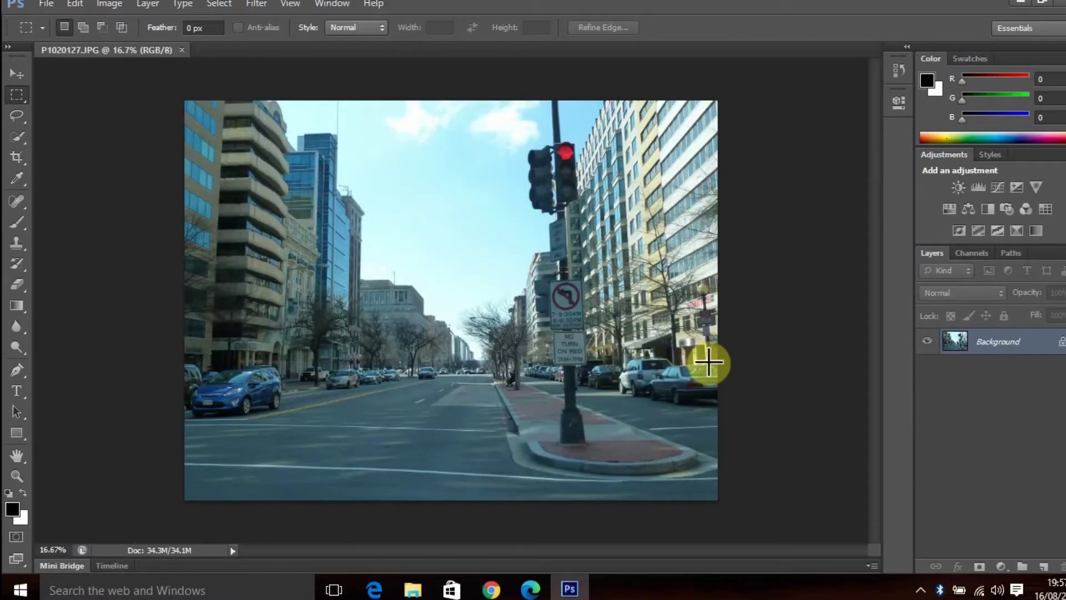
Try to move the locked Background image of the street with the Move tool.
scroll(418, 275, "up", 2)
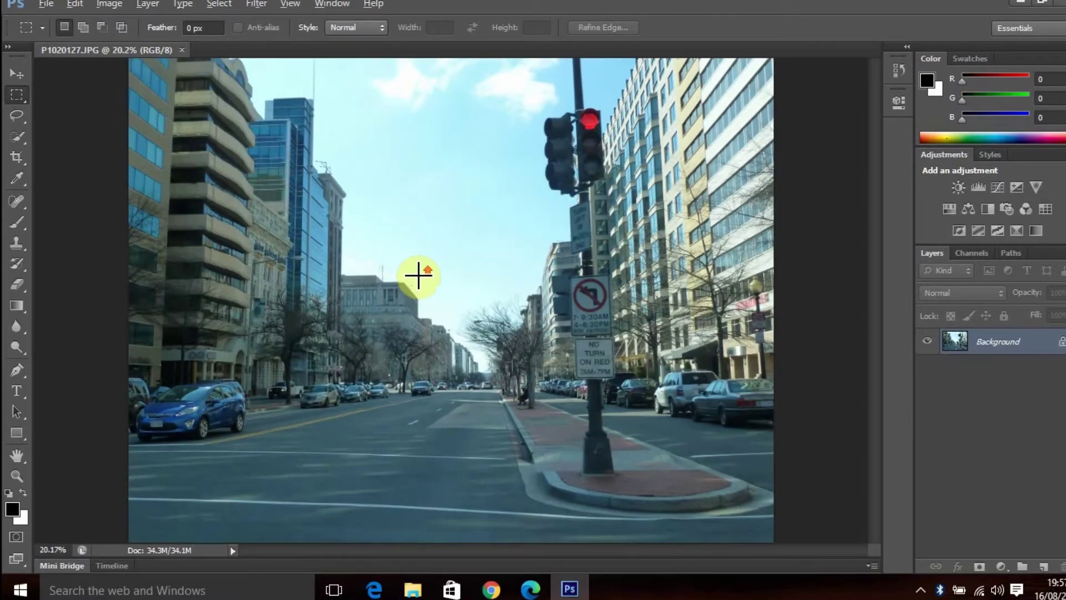
scroll(419, 276, "down", 1)
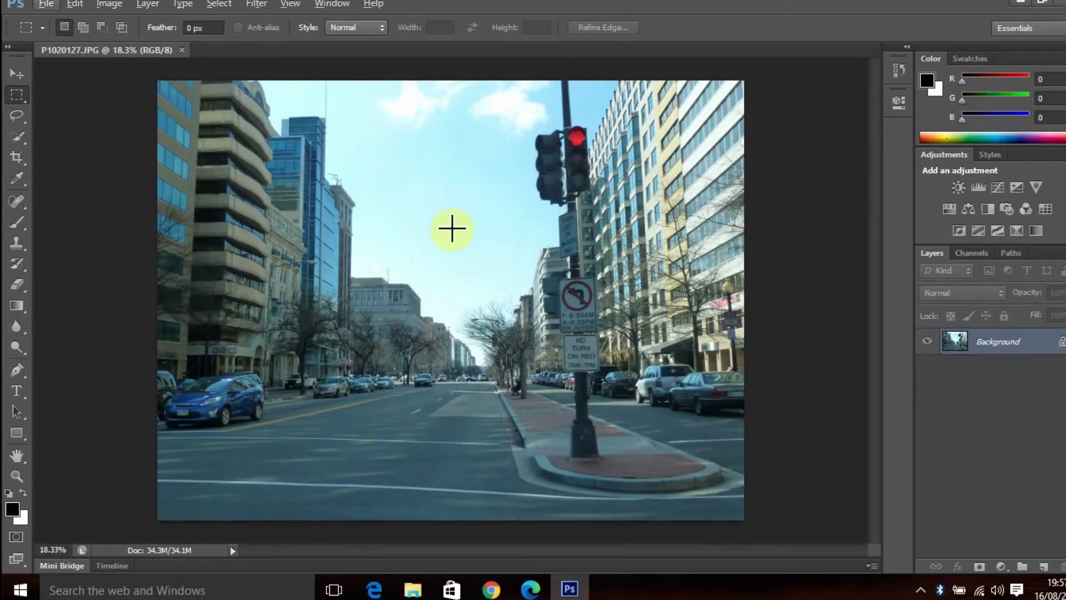
left_click(17, 73)
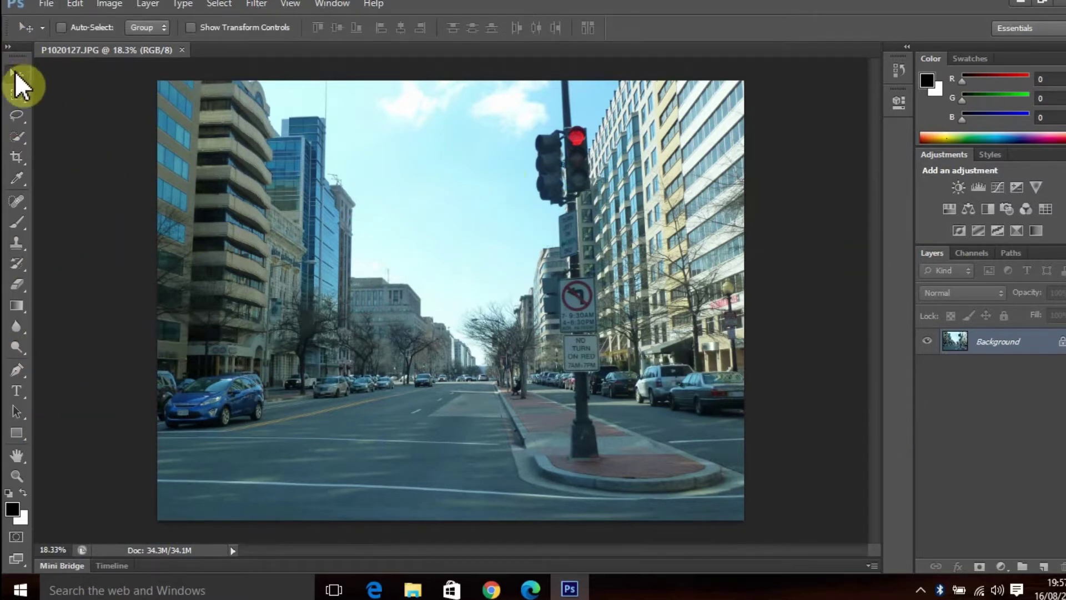
left_click(15, 138)
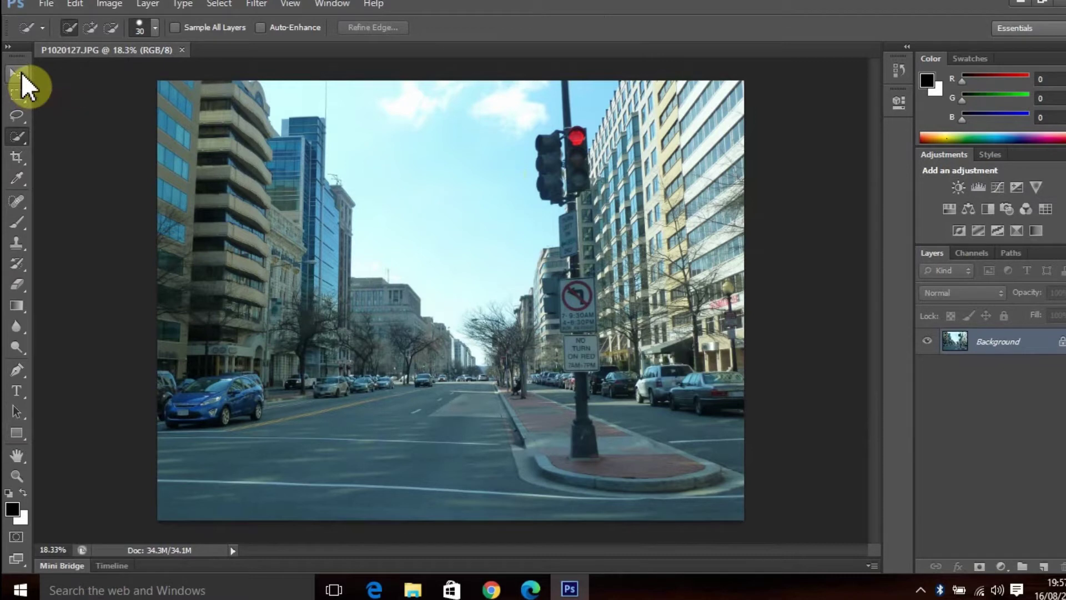
left_click(21, 71)
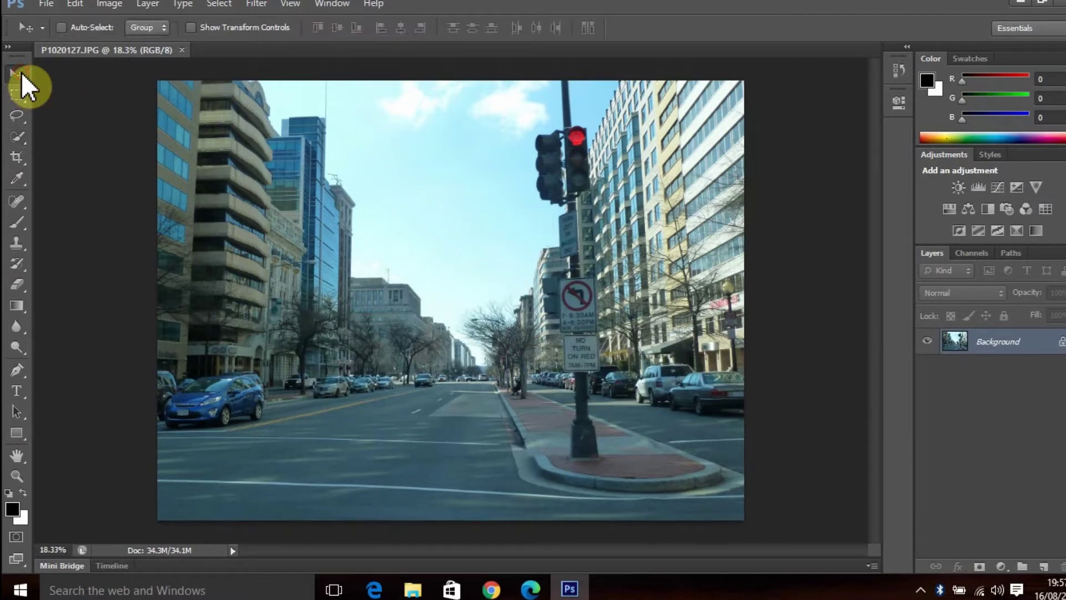
left_click_drag(430, 262, 454, 255)
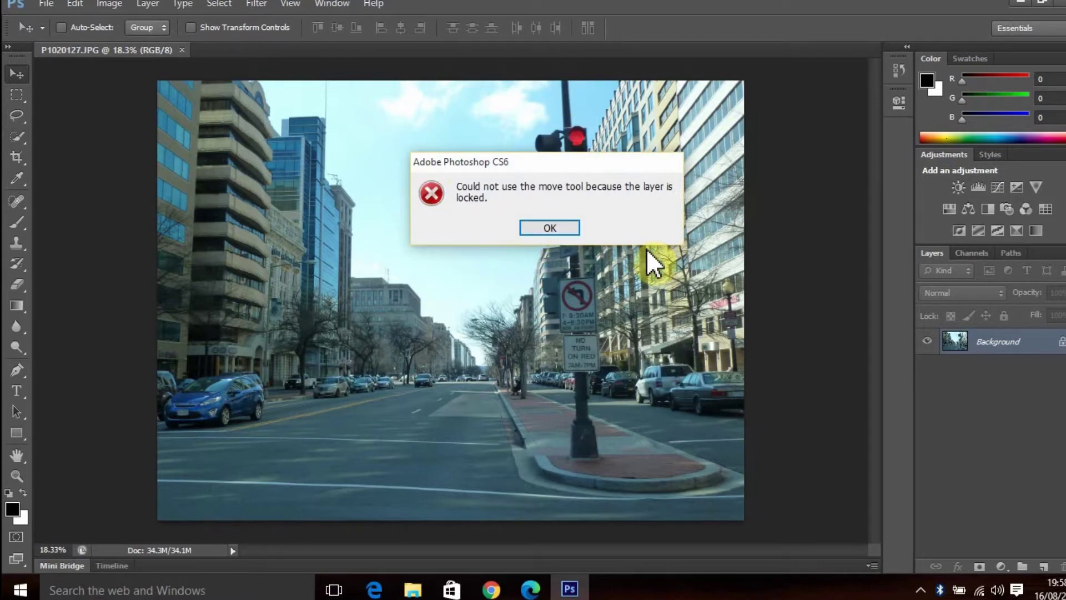
left_click(533, 228)
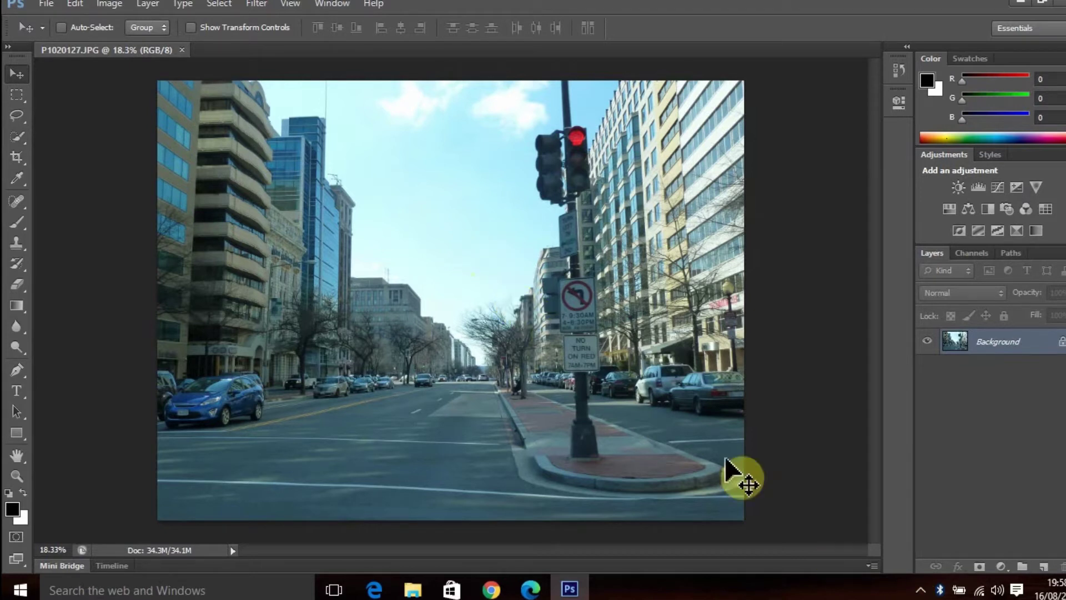
left_click(920, 589)
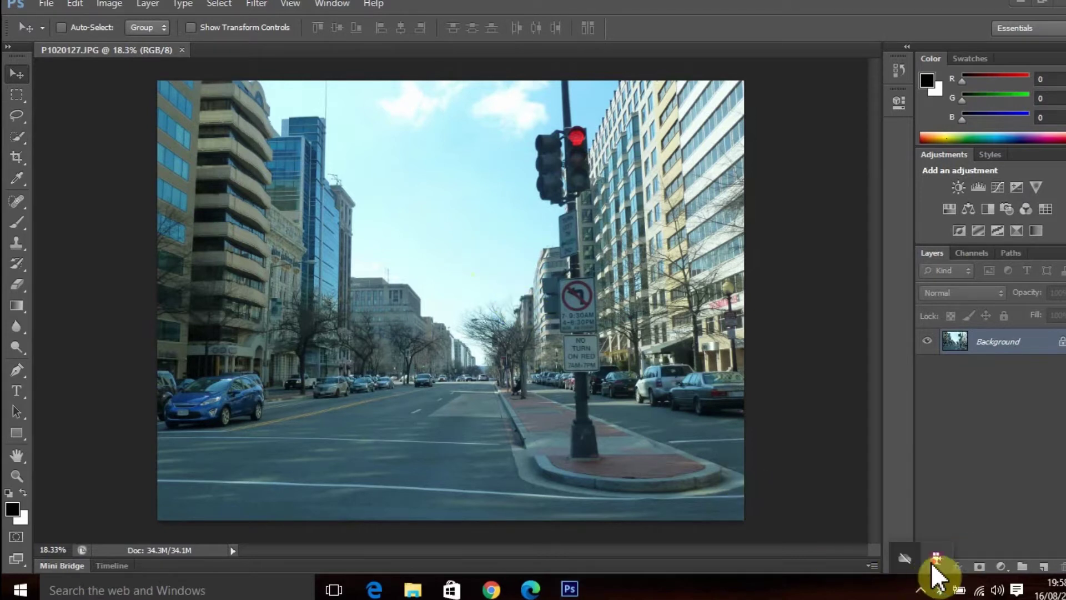
right_click(941, 560)
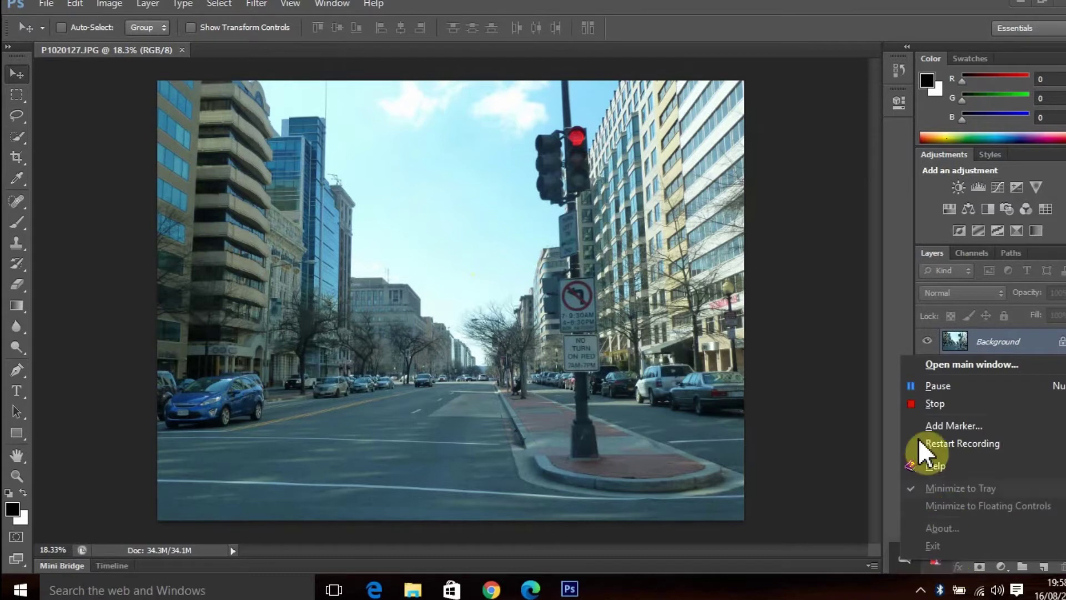
left_click(940, 379)
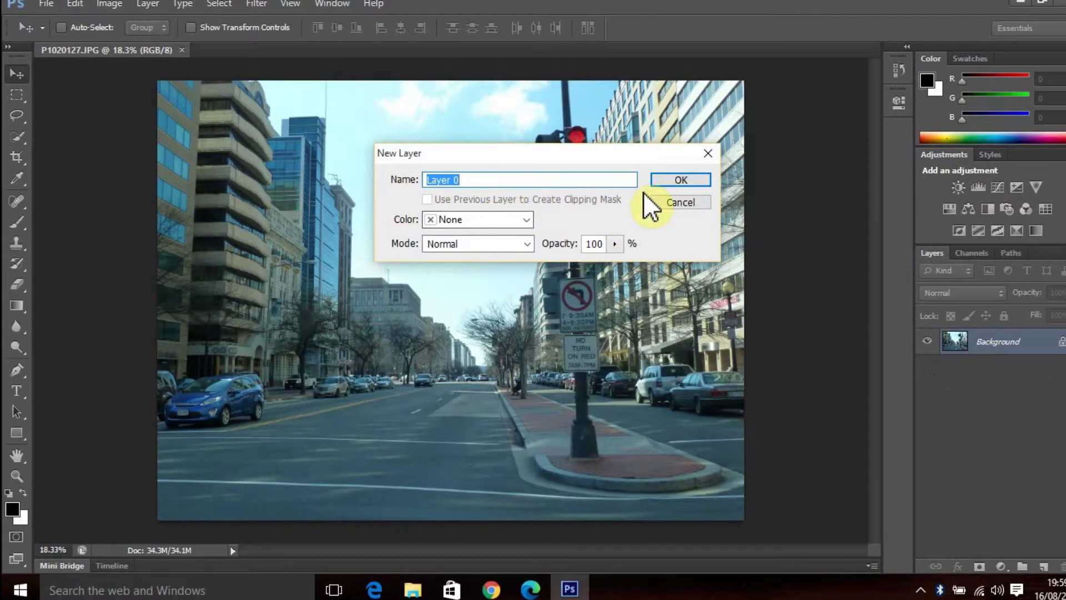
Convert the locked Background layer into a regular layer, keeping the default name, Normal mode and 100% opacity.
left_click(678, 182)
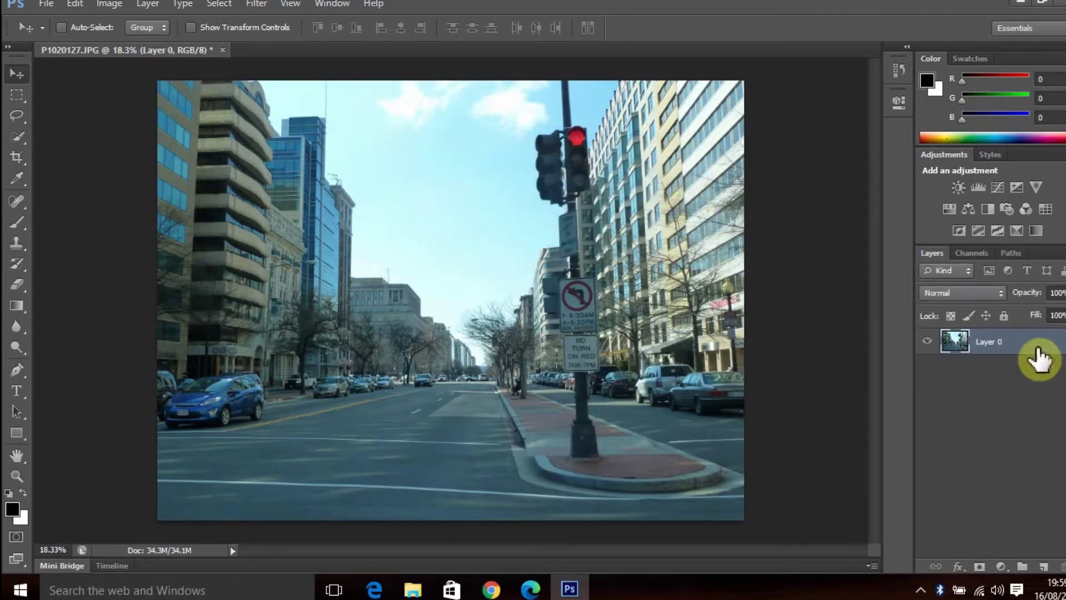
Shift the unlocked Layer 0 slightly, and undo back to the locked Background layer.
mouse_move(490, 291)
left_mouse_down()
mouse_move(449, 323)
mouse_move(542, 262)
mouse_move(483, 281)
mouse_move(476, 300)
mouse_move(495, 290)
mouse_move(483, 286)
left_mouse_up()
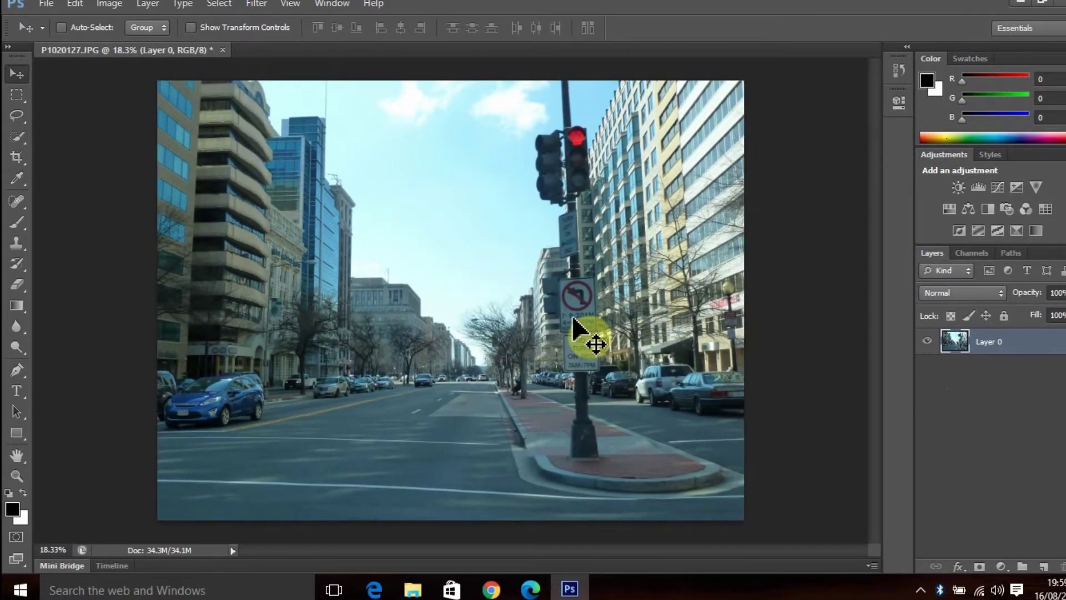
key("ctrl+alt+z")
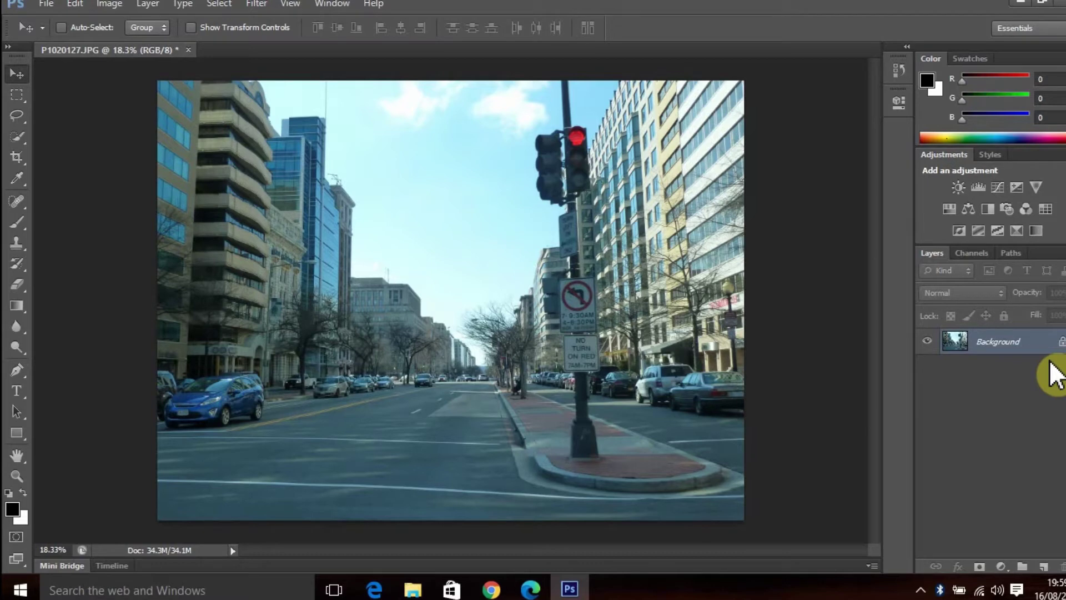
Duplicate the Background layer and shift the copy around over the original with the Move tool.
key("ctrl+j")
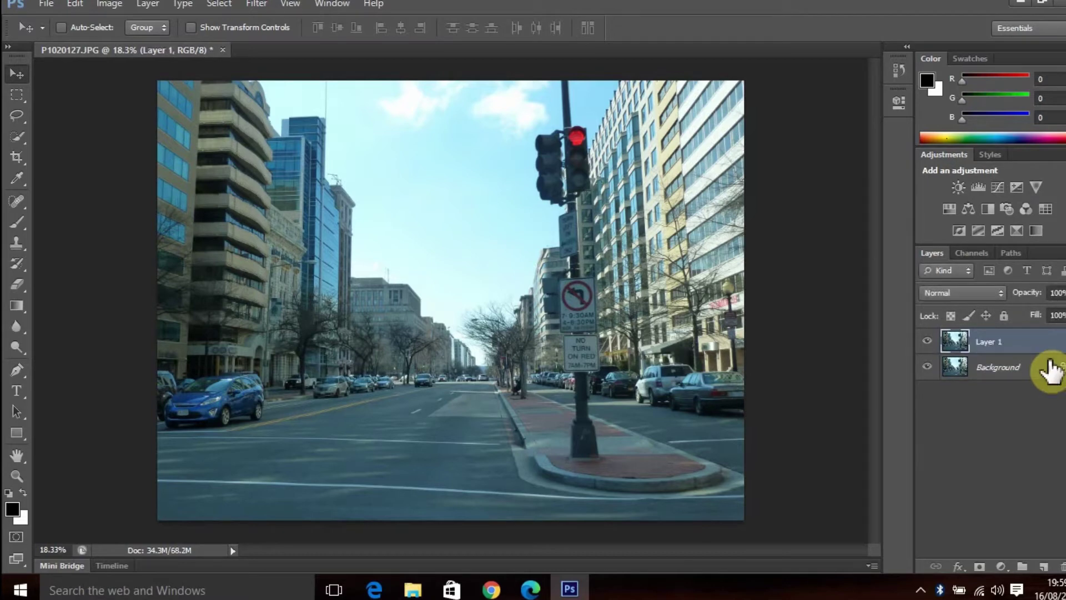
mouse_move(488, 276)
left_mouse_down()
mouse_move(588, 364)
mouse_move(476, 319)
mouse_move(495, 252)
mouse_move(605, 436)
mouse_move(586, 381)
mouse_move(457, 321)
mouse_move(507, 269)
mouse_move(528, 273)
mouse_move(481, 290)
mouse_move(478, 274)
left_mouse_up()
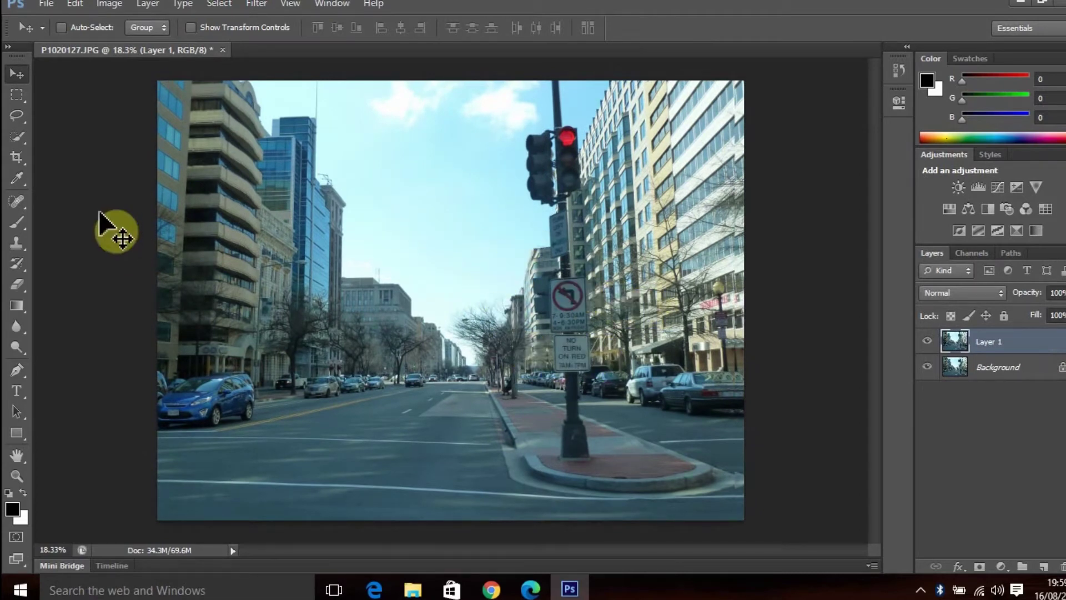
mouse_move(302, 179)
left_mouse_down()
mouse_move(316, 175)
mouse_move(301, 146)
mouse_move(276, 148)
mouse_move(298, 149)
mouse_move(297, 161)
left_mouse_up()
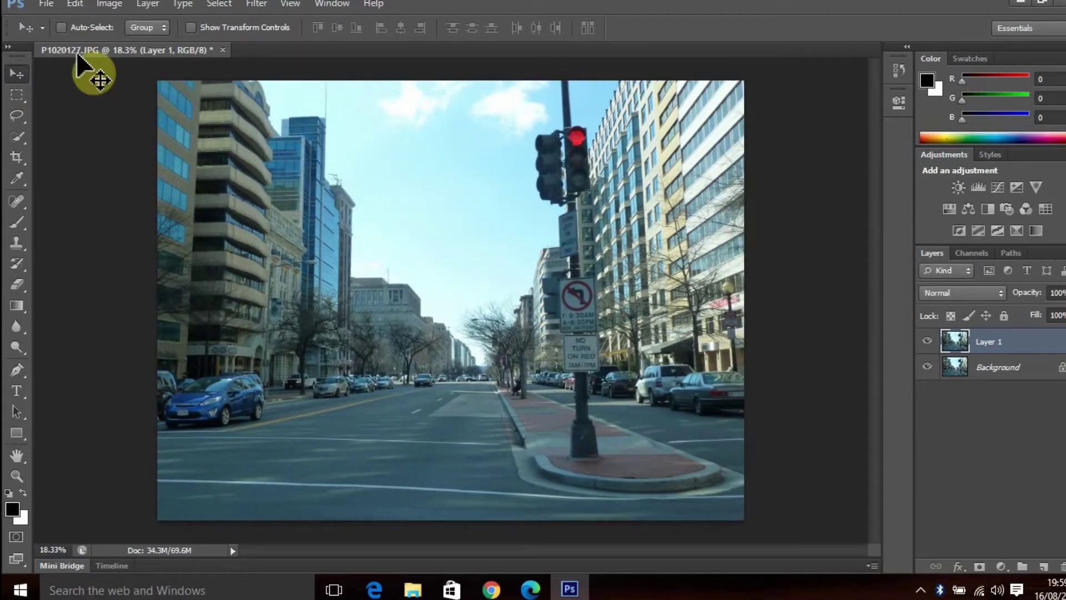
Scale Layer 1 down to about 74.5% width and 74% height, and position it near the middle of the canvas.
left_click(77, 3)
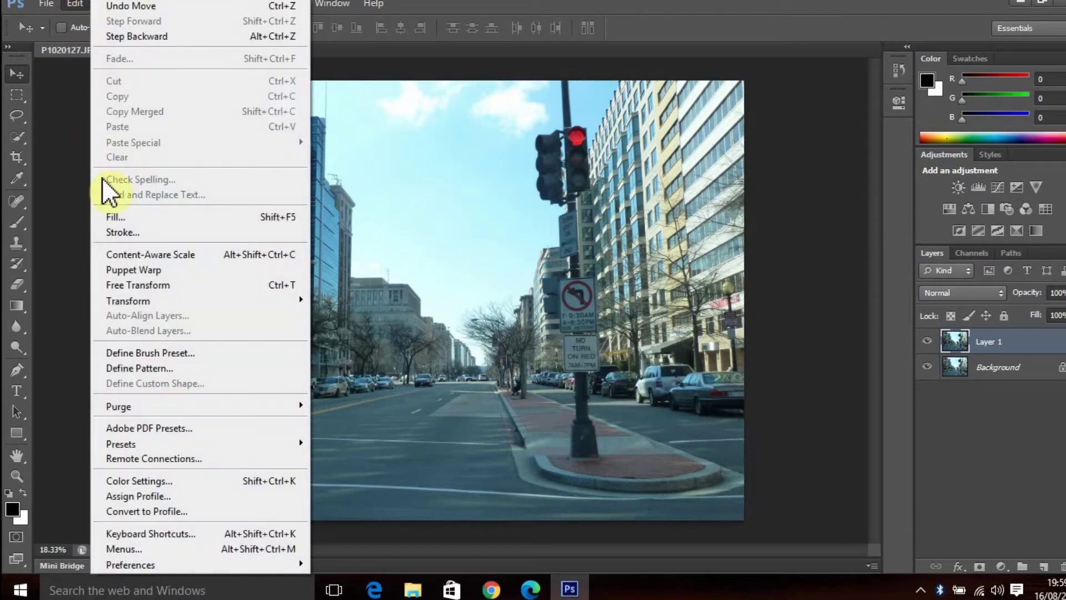
mouse_move(245, 305)
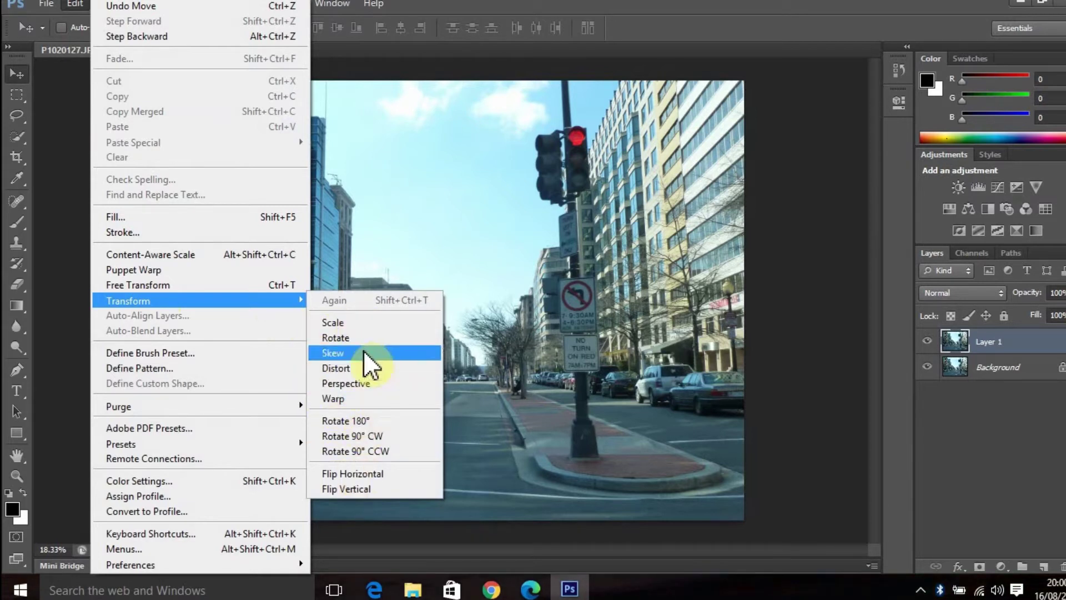
left_click(345, 328)
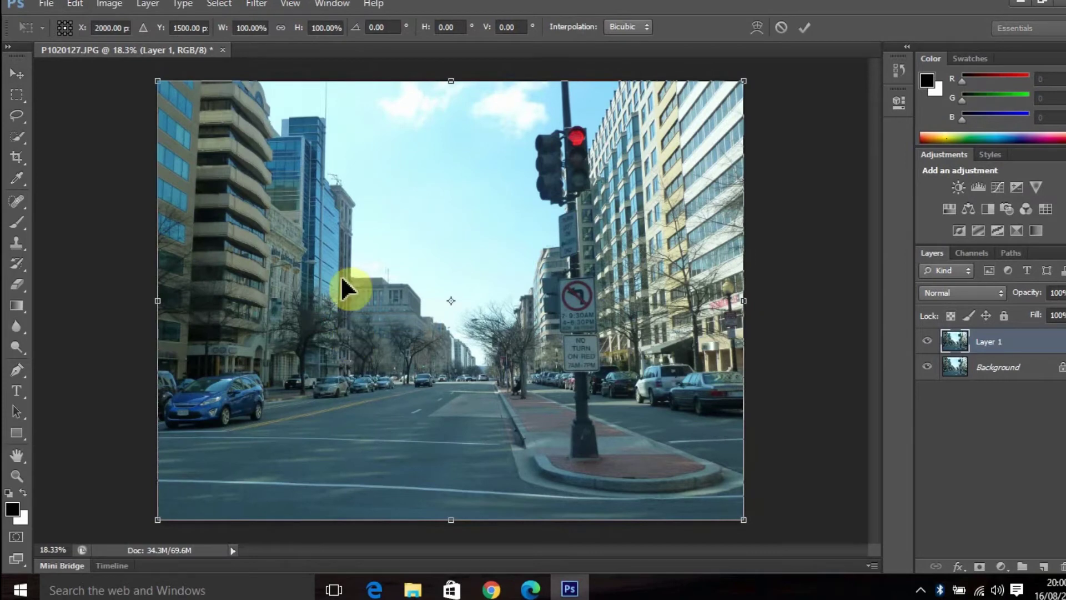
mouse_move(369, 155)
left_mouse_down()
mouse_move(363, 222)
mouse_move(377, 152)
left_mouse_up()
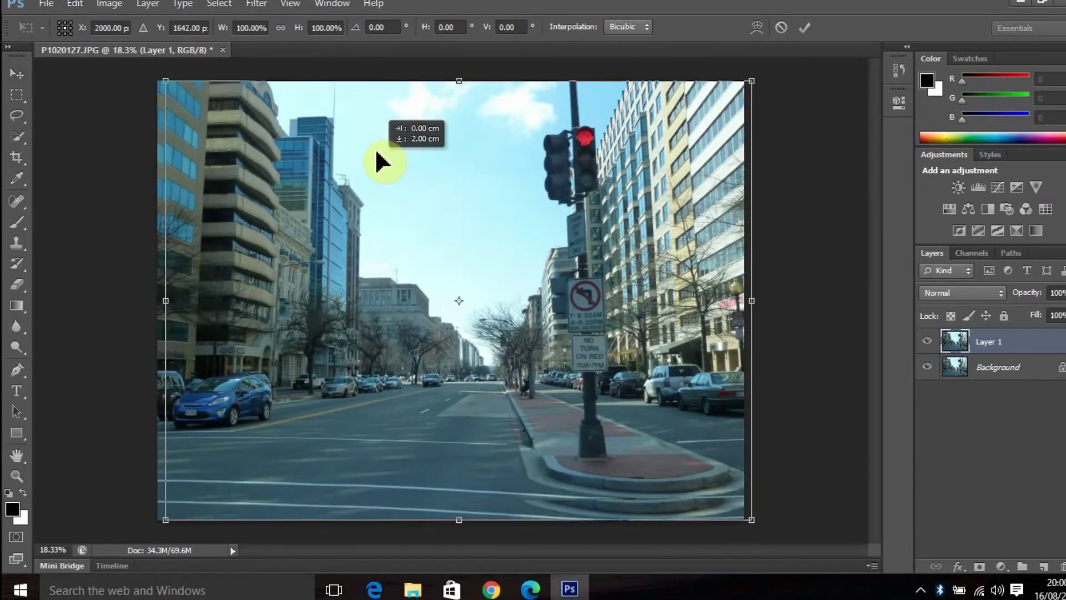
left_click_drag(165, 81, 305, 171)
mouse_move(241, 154)
left_mouse_down()
mouse_move(304, 190)
mouse_move(298, 203)
mouse_move(224, 157)
mouse_move(215, 107)
mouse_move(236, 135)
left_mouse_up()
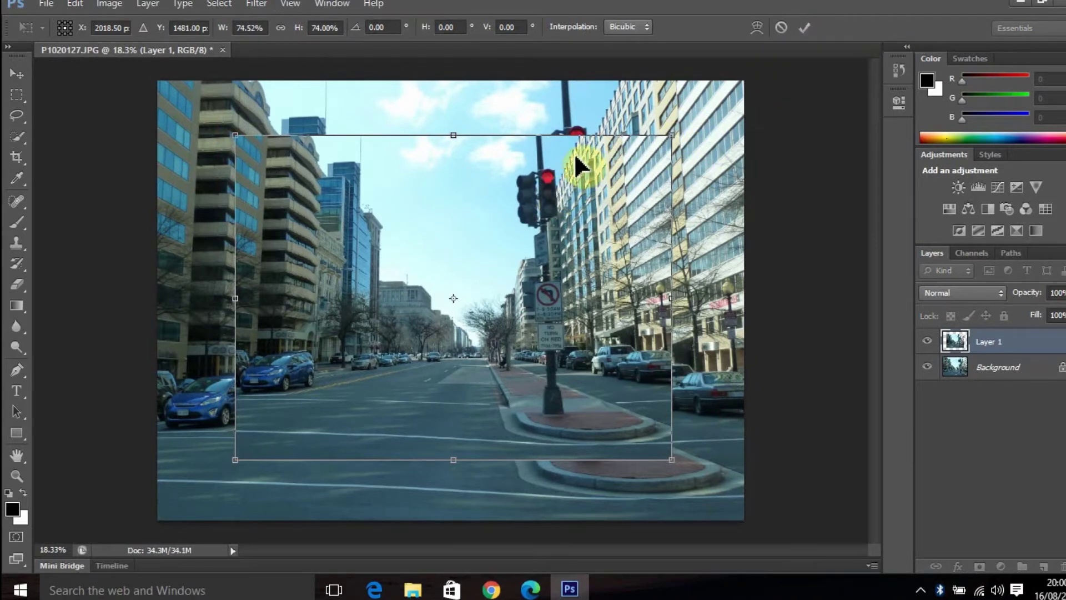
Apply a Perspective transform to Layer 1, narrowing its top edge by about 16.5° and shortening its right side.
right_click(372, 217)
left_click(341, 197)
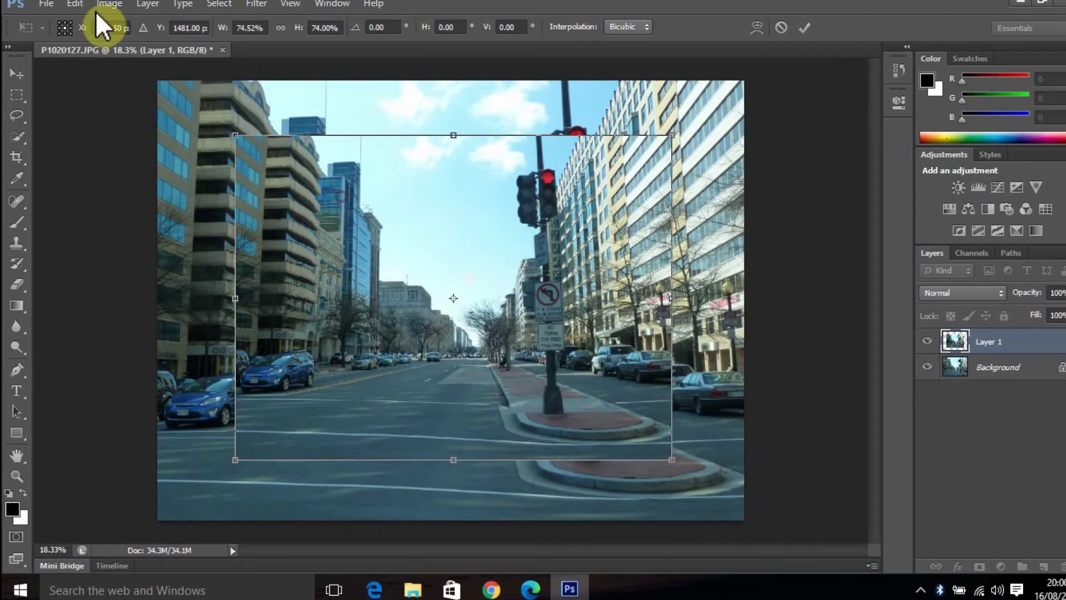
left_click(82, 9)
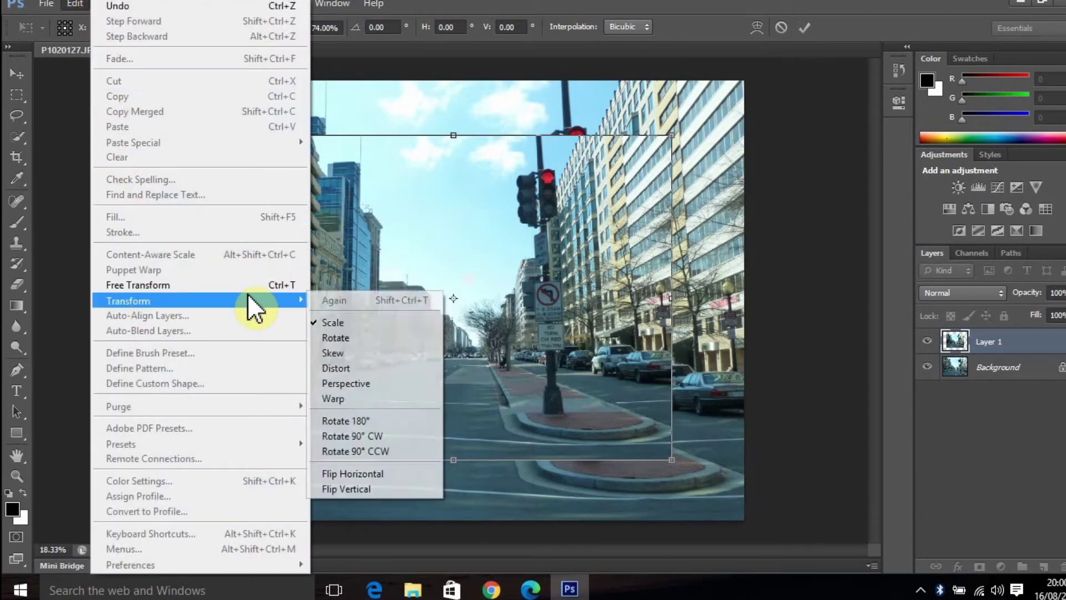
left_click(359, 388)
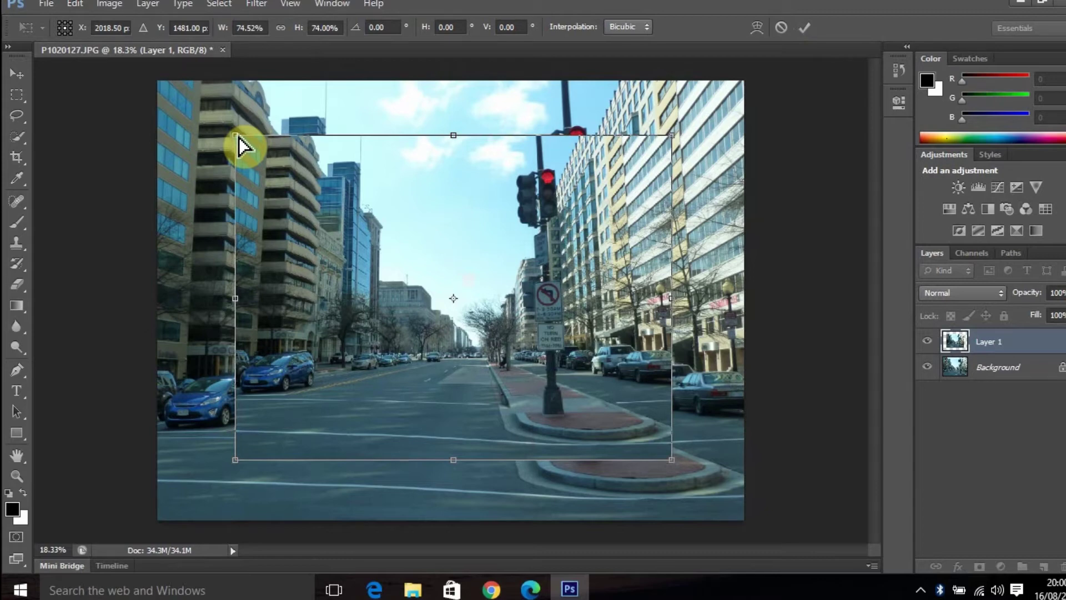
left_click_drag(239, 138, 336, 175)
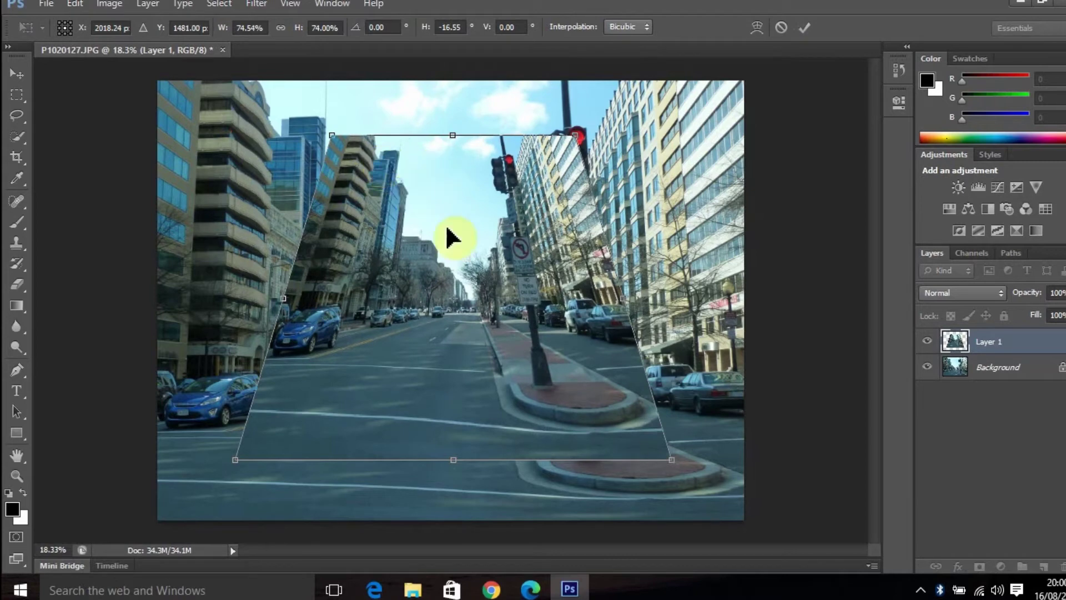
left_click_drag(671, 463, 605, 411)
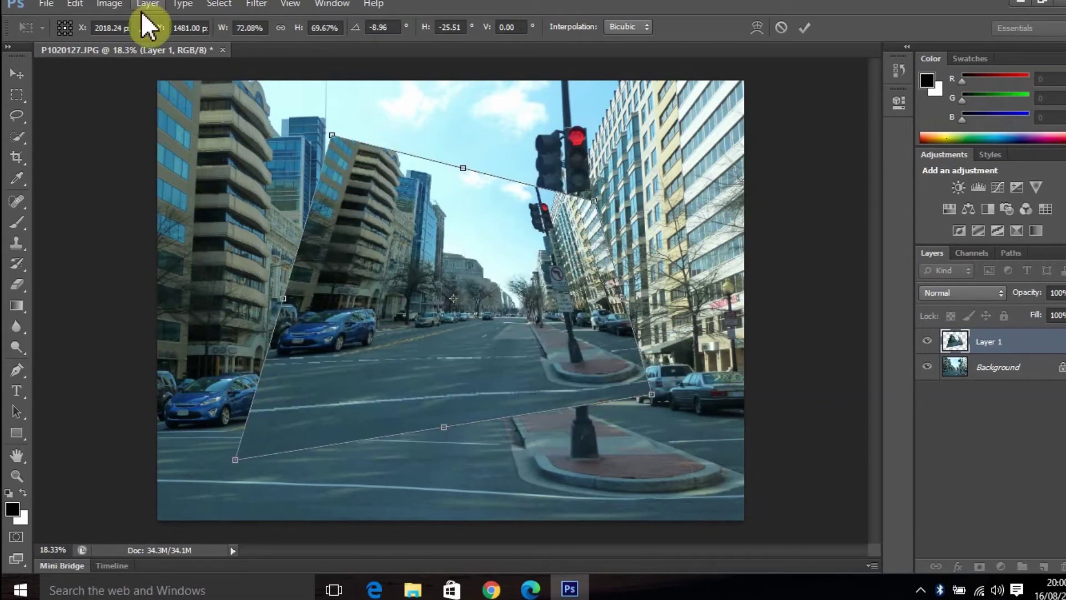
Rotate Layer 1 slightly within the transform, to an angle of about -8.4°.
left_click(78, 5)
right_click(477, 263)
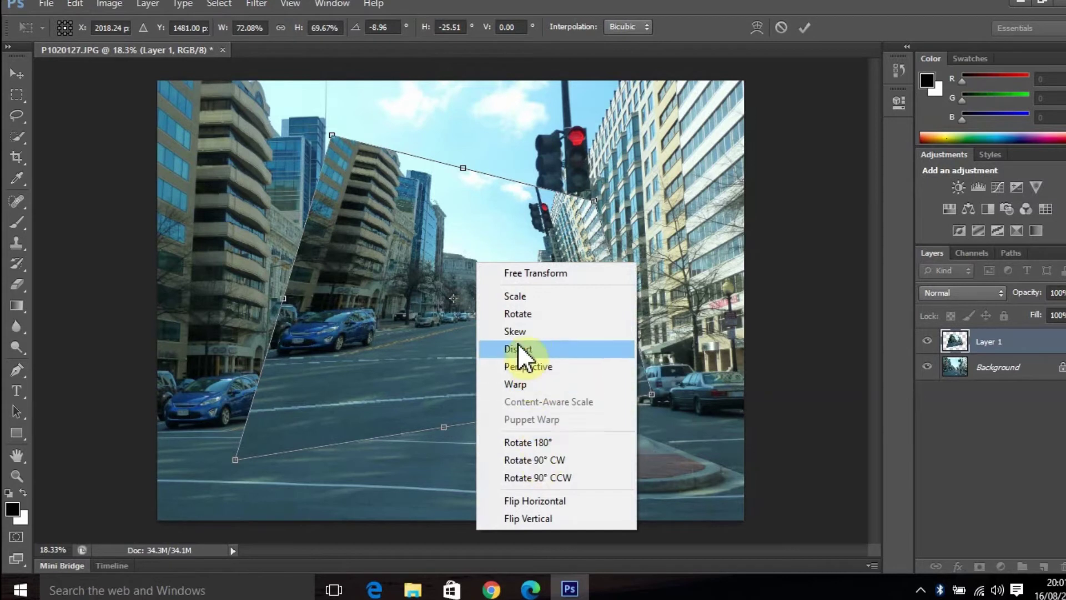
left_click(528, 313)
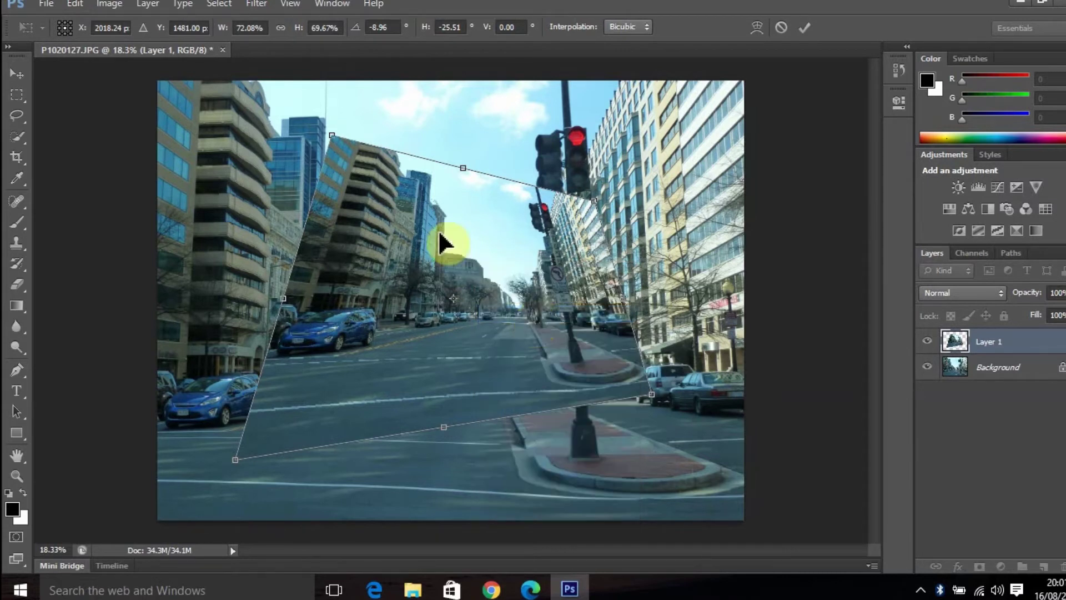
left_click_drag(631, 208, 637, 172)
Warp the centre of Layer 1 down and to the right, apply the transform, and shift the layer slightly the same way.
right_click(481, 258)
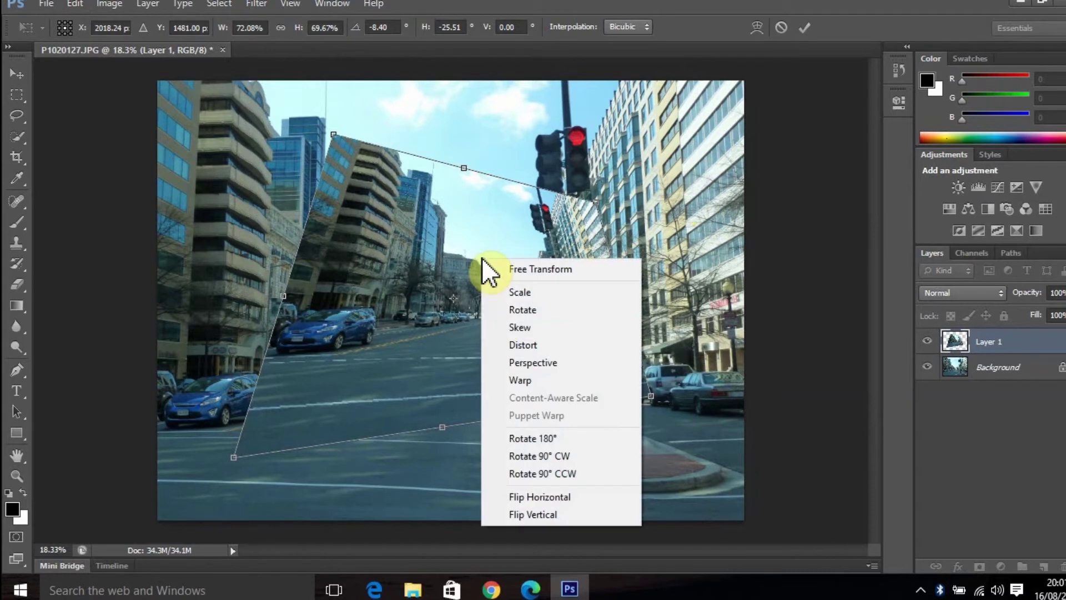
left_click(530, 380)
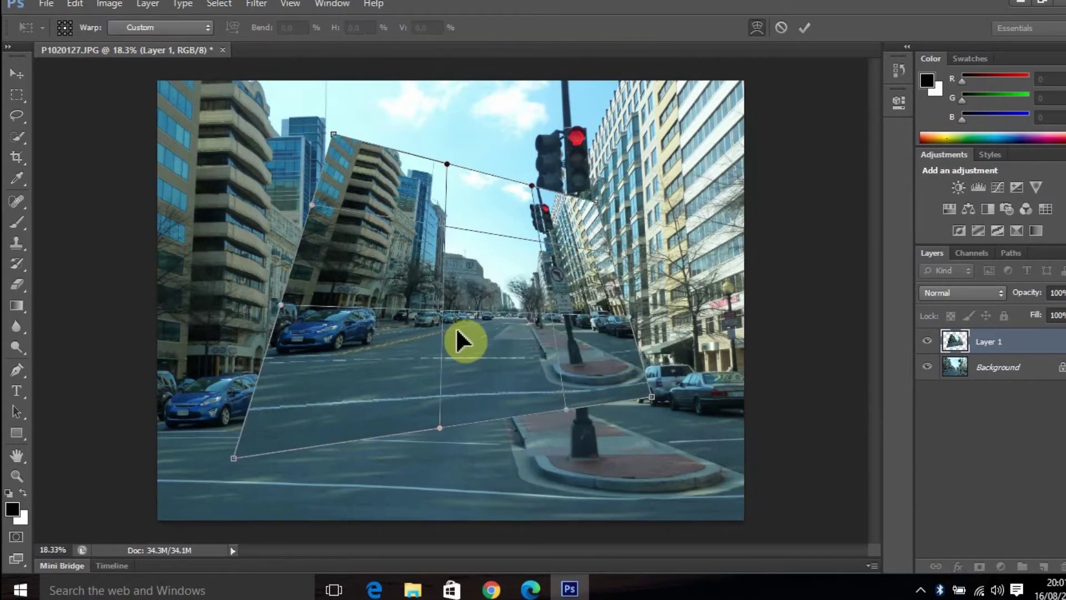
mouse_move(501, 356)
left_mouse_down()
mouse_move(381, 332)
mouse_move(448, 328)
mouse_move(428, 268)
mouse_move(473, 312)
mouse_move(357, 340)
mouse_move(349, 361)
mouse_move(416, 298)
mouse_move(451, 309)
mouse_move(460, 326)
mouse_move(466, 300)
mouse_move(519, 334)
mouse_move(482, 342)
mouse_move(522, 343)
mouse_move(484, 345)
left_mouse_up()
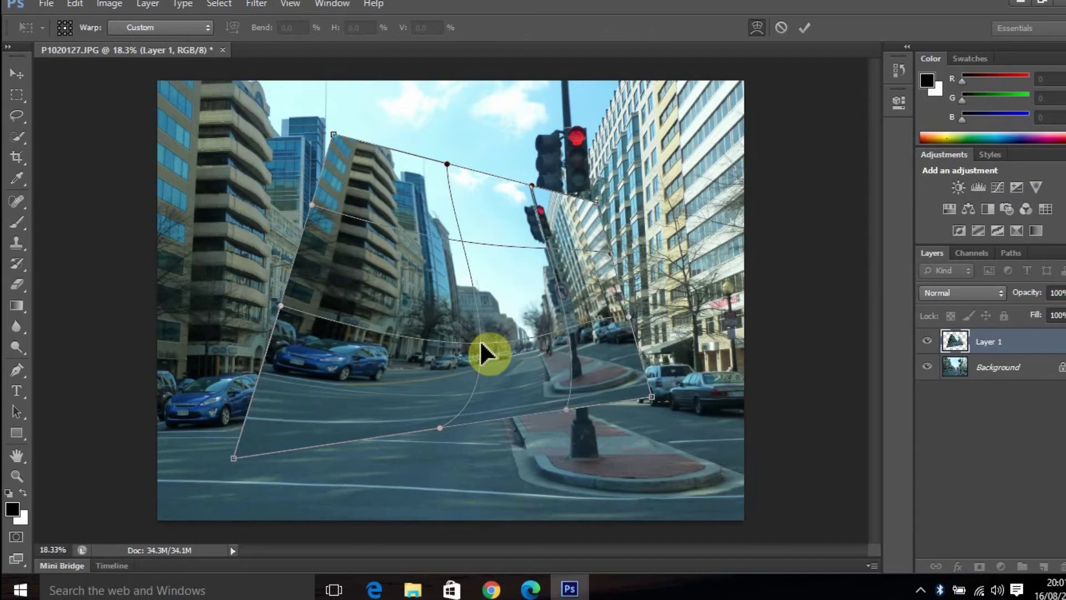
left_click(808, 26)
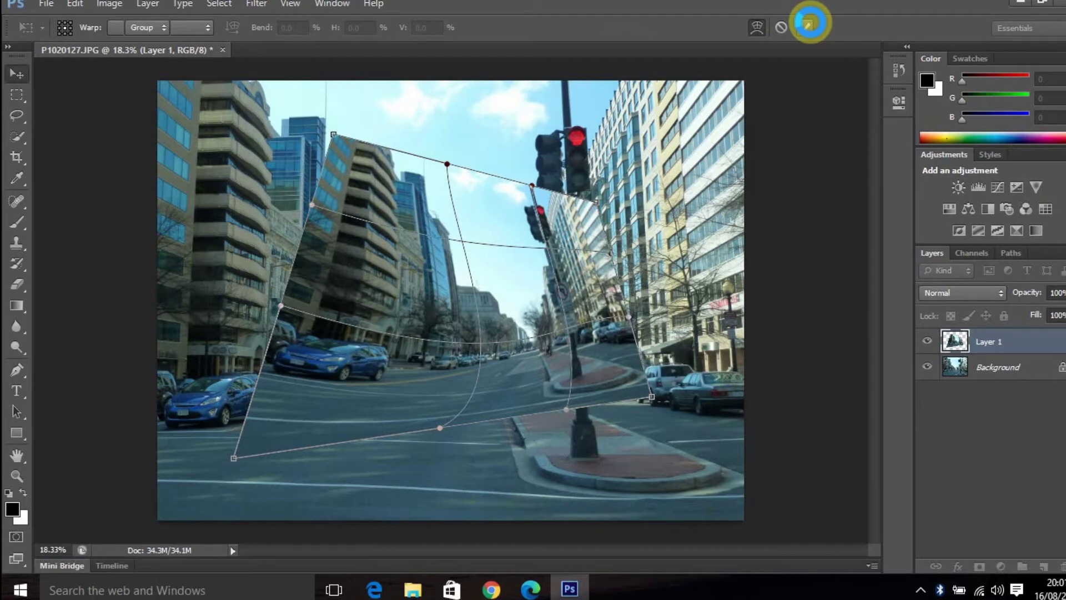
left_click(435, 265)
left_click_drag(435, 265, 461, 276)
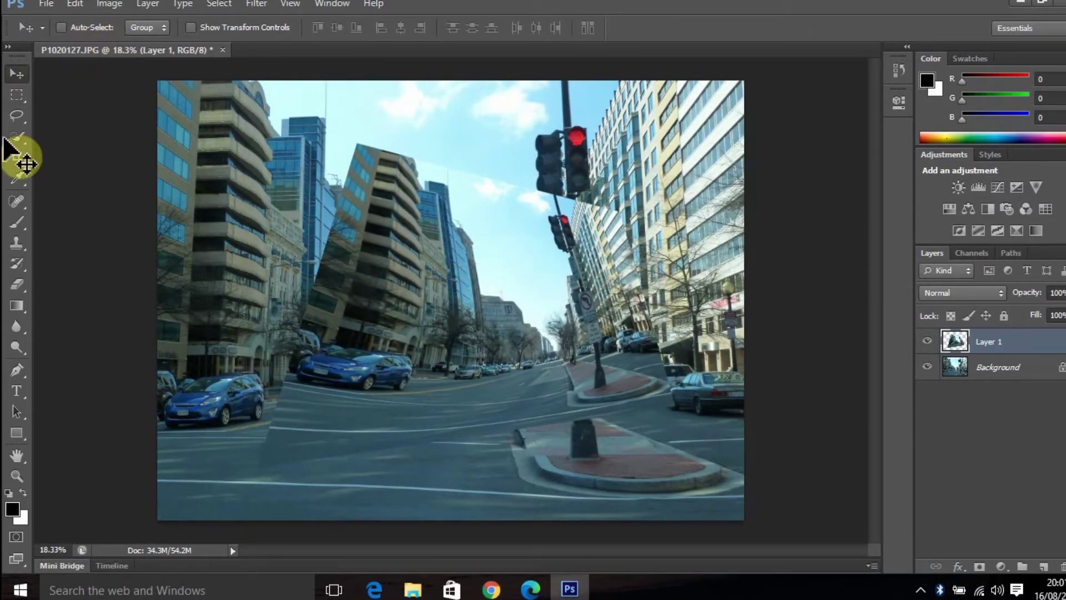
Draw a wide selection over the buildings with the Rectangular Marquee tool and move it down over the blue car and street.
left_click(19, 96)
left_click(20, 96)
right_click(20, 95)
right_click(19, 96)
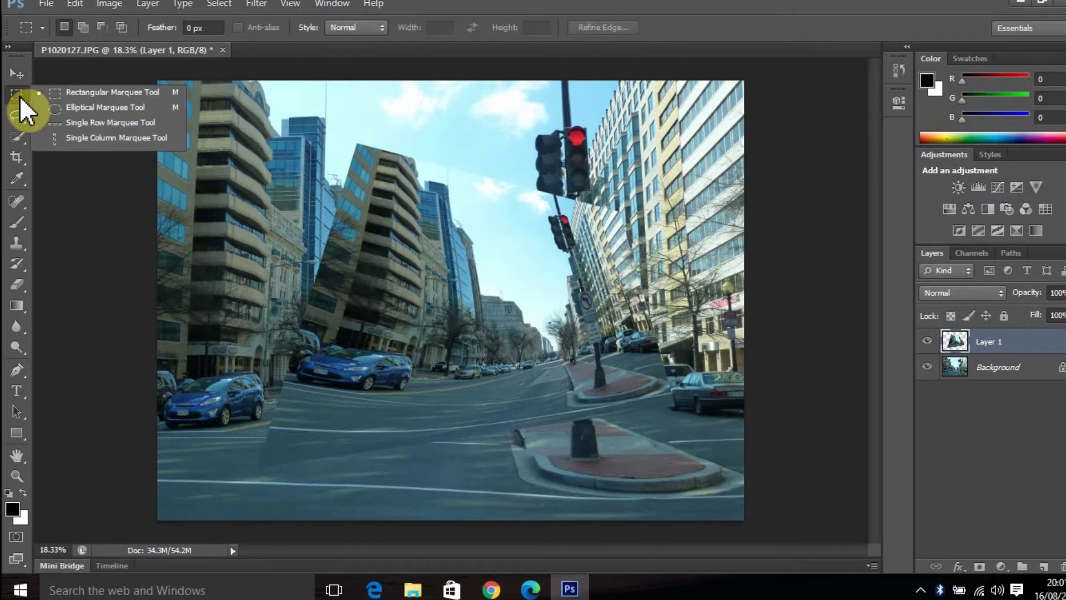
left_click(103, 95)
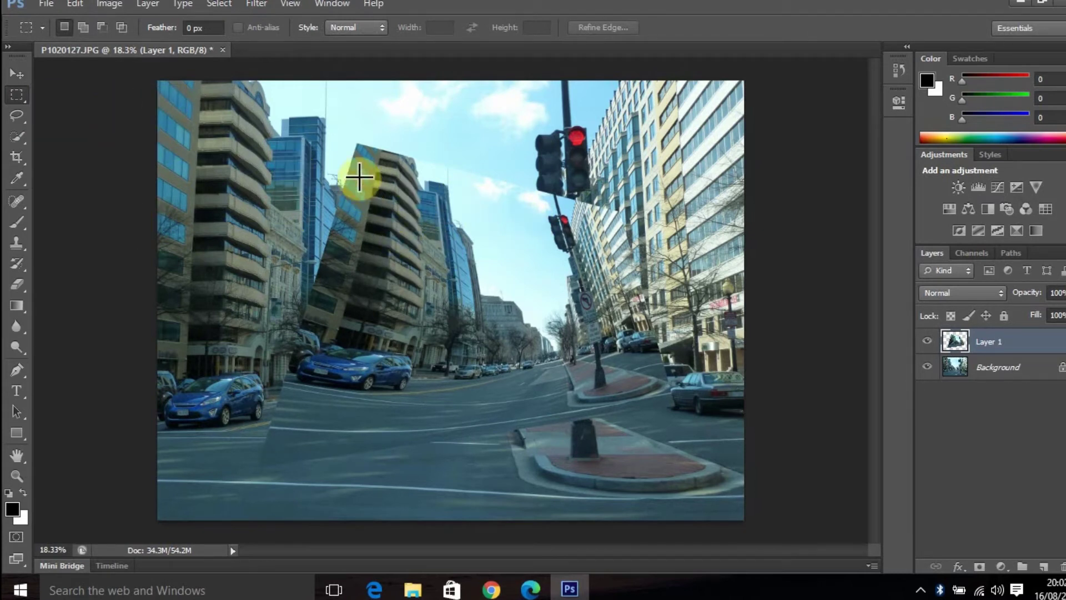
left_click_drag(327, 145, 536, 275)
left_click_drag(430, 261, 640, 284)
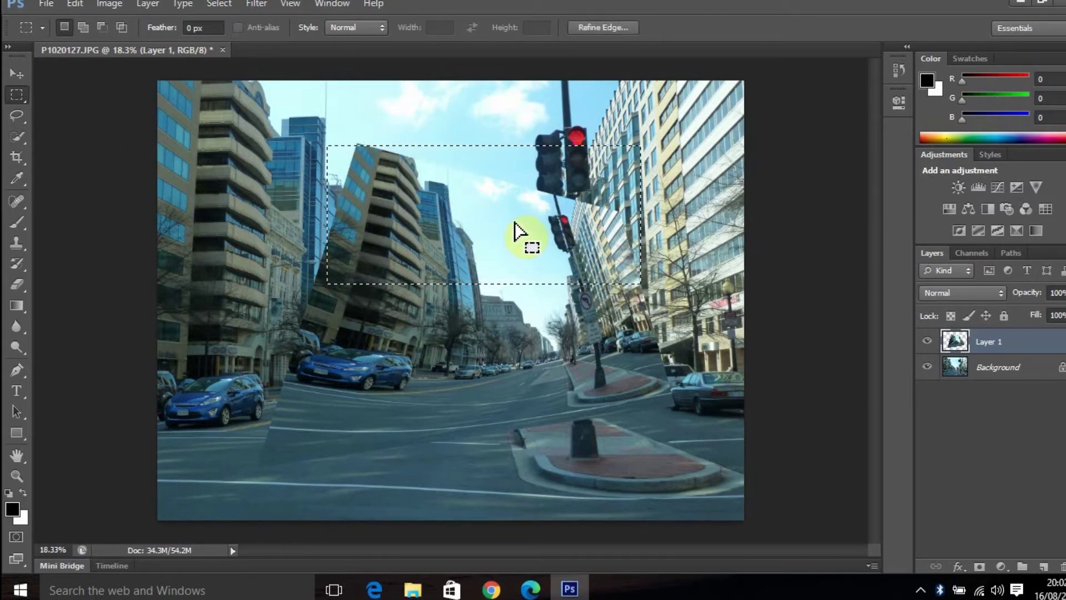
mouse_move(458, 226)
left_mouse_down()
mouse_move(419, 302)
mouse_move(355, 267)
mouse_move(344, 418)
mouse_move(425, 436)
mouse_move(332, 451)
mouse_move(407, 395)
mouse_move(368, 415)
left_mouse_up()
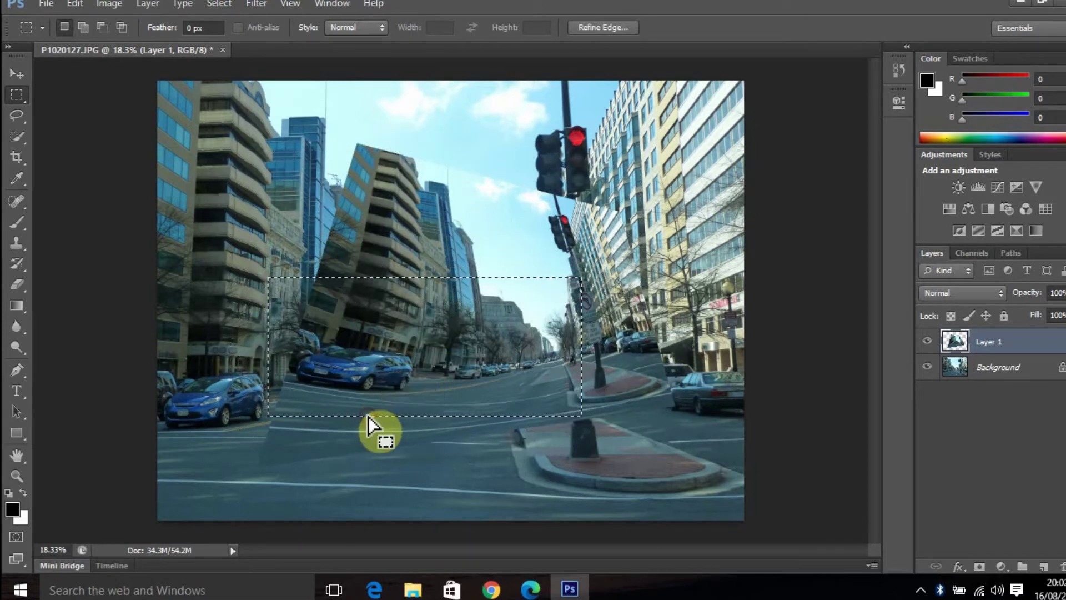
Set up the Brush tool with a hard round tip, 75 px in size and 100% hardness.
left_click(17, 222)
left_click(63, 224)
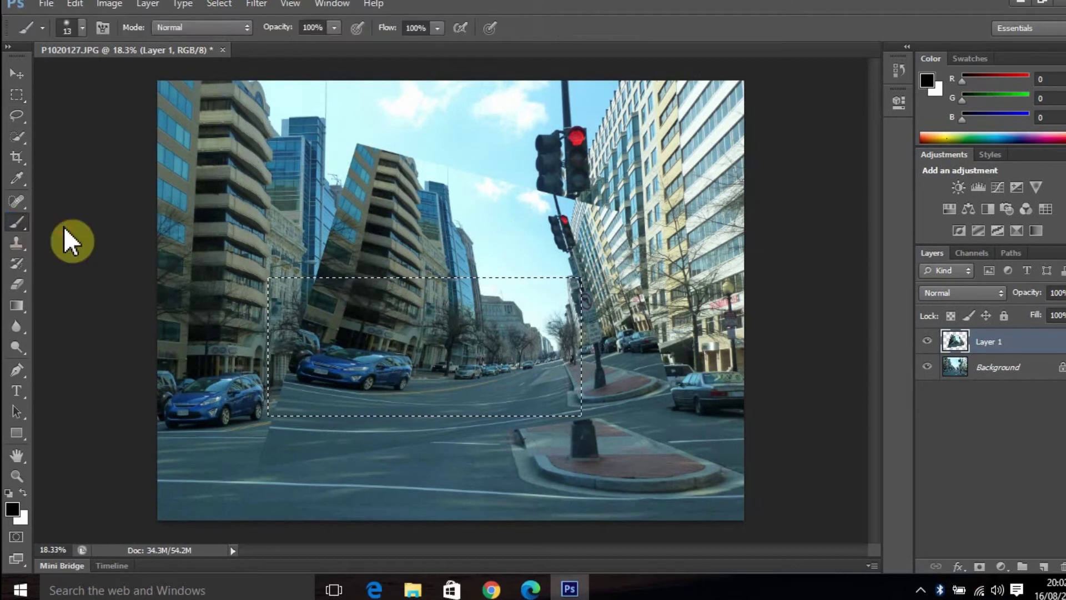
left_click(80, 25)
left_click(85, 153)
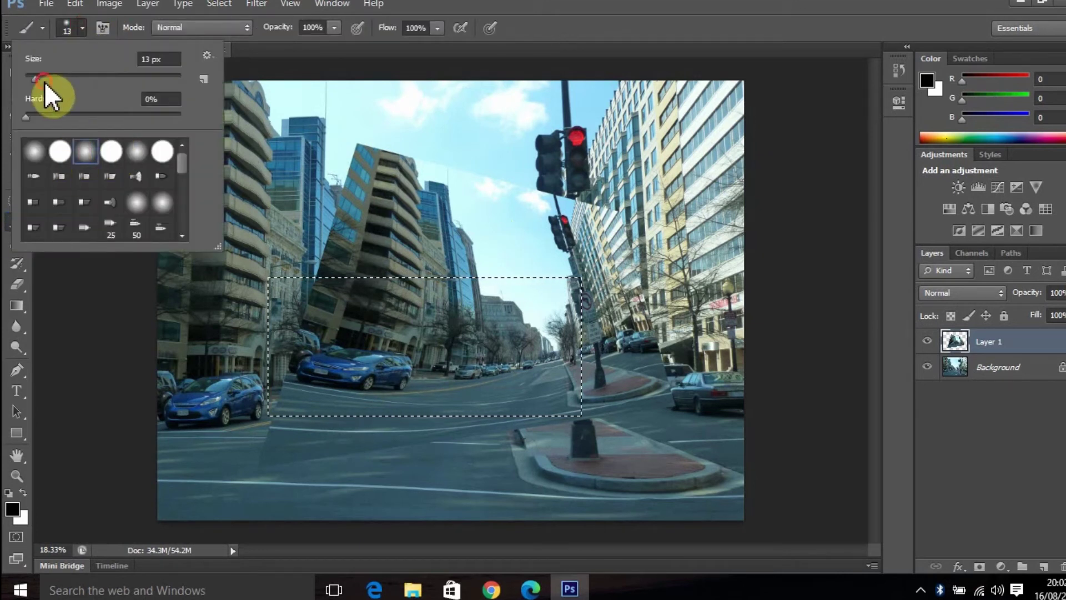
left_click(45, 118)
left_click(57, 150)
Scribble black brush strokes inside the rectangular selection on Layer 1.
left_click(408, 321)
mouse_move(369, 371)
left_mouse_down()
mouse_move(480, 338)
mouse_move(450, 303)
mouse_move(485, 362)
mouse_move(532, 362)
mouse_move(330, 318)
mouse_move(381, 291)
mouse_move(332, 284)
mouse_move(362, 266)
mouse_move(319, 296)
mouse_move(488, 265)
mouse_move(659, 302)
mouse_move(529, 314)
mouse_move(567, 326)
mouse_move(578, 344)
mouse_move(568, 338)
mouse_move(565, 452)
mouse_move(450, 413)
mouse_move(549, 413)
left_mouse_up()
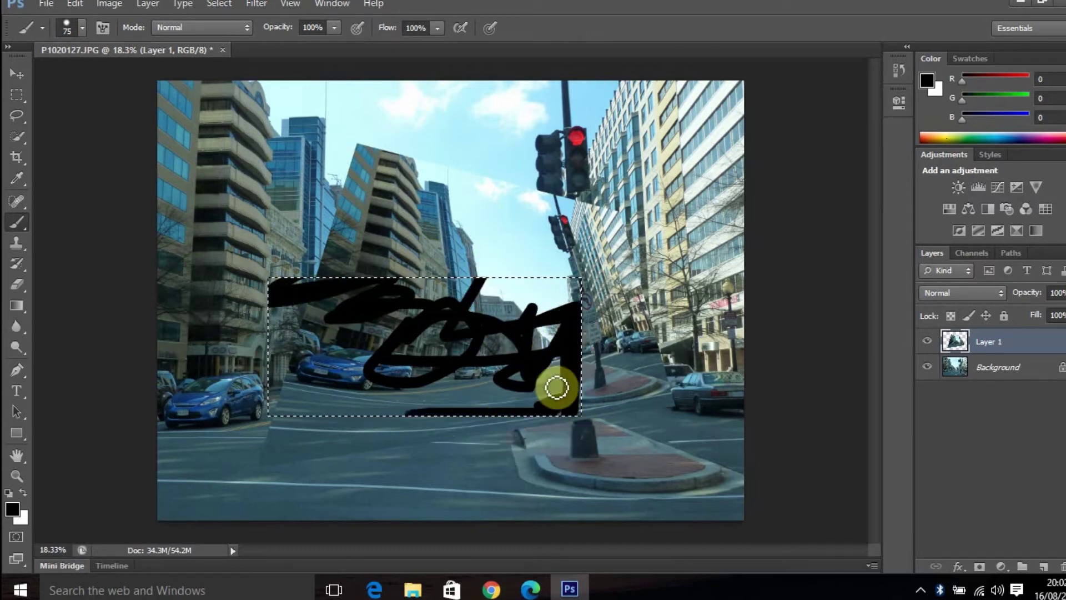
mouse_move(371, 348)
left_mouse_down()
mouse_move(262, 328)
mouse_move(328, 374)
mouse_move(302, 367)
mouse_move(377, 315)
left_mouse_up()
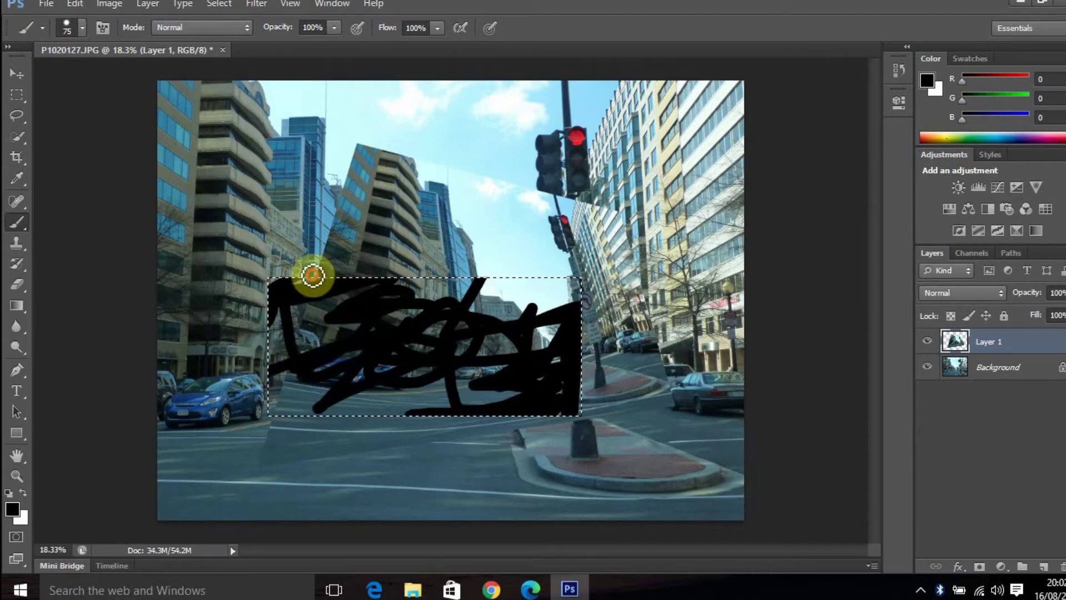
right_click(381, 331)
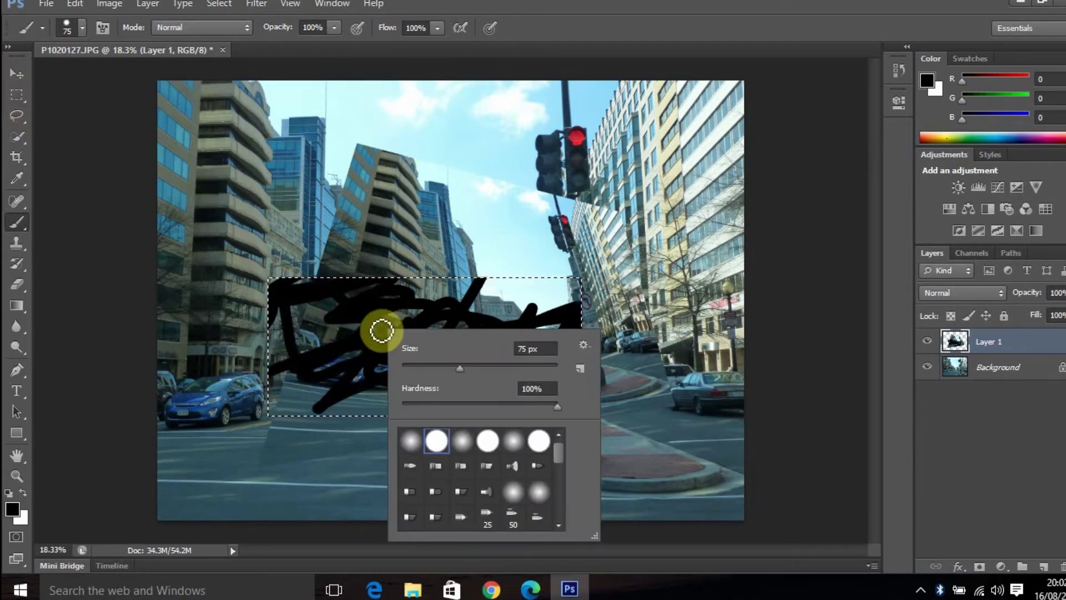
left_click(382, 301)
Undo all the black brush strokes inside the selection.
left_click(72, 6)
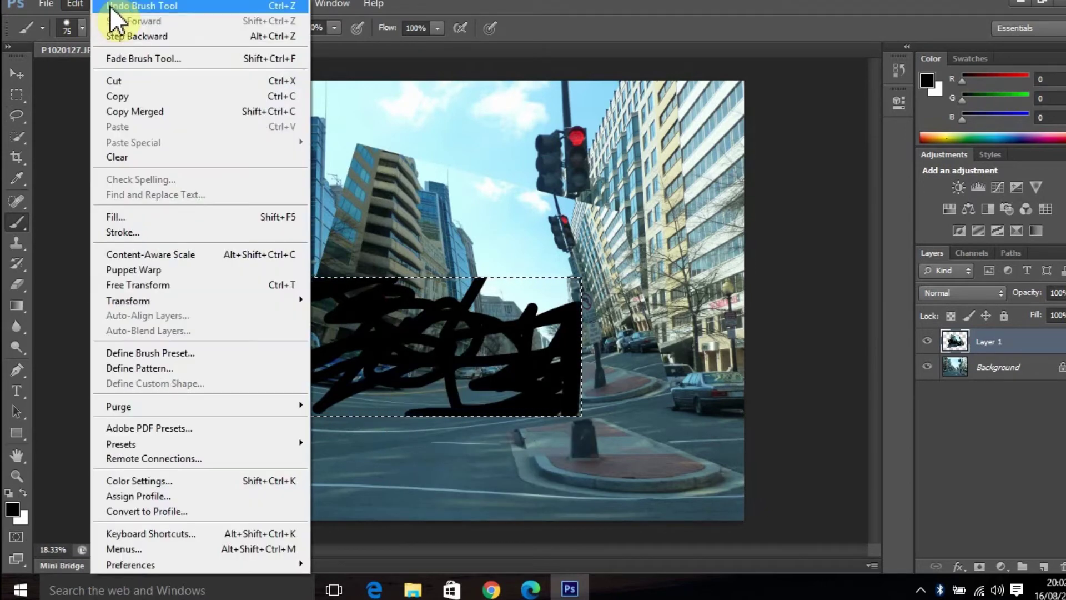
left_click(120, 6)
left_click(92, 5)
left_click(90, 5)
left_click(86, 6)
left_click(381, 291)
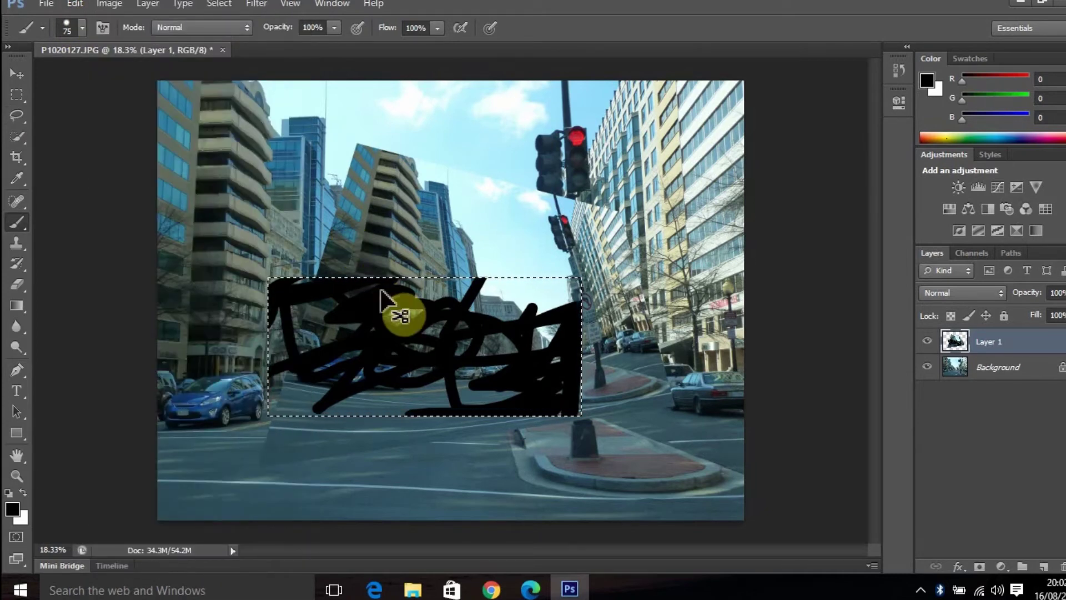
key("ctrl+x")
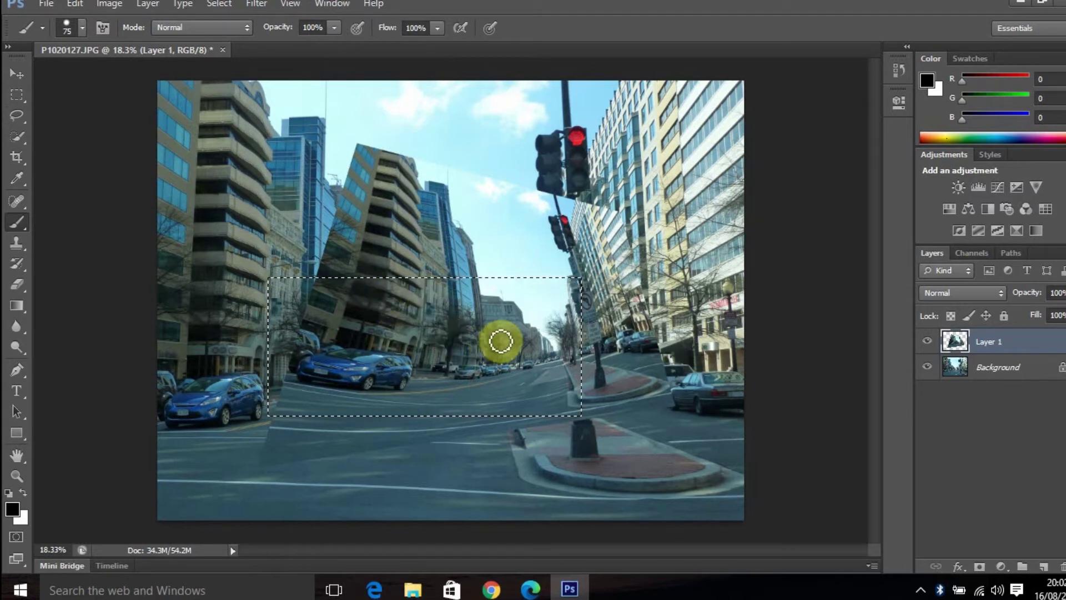
right_click(329, 303)
left_click(311, 300)
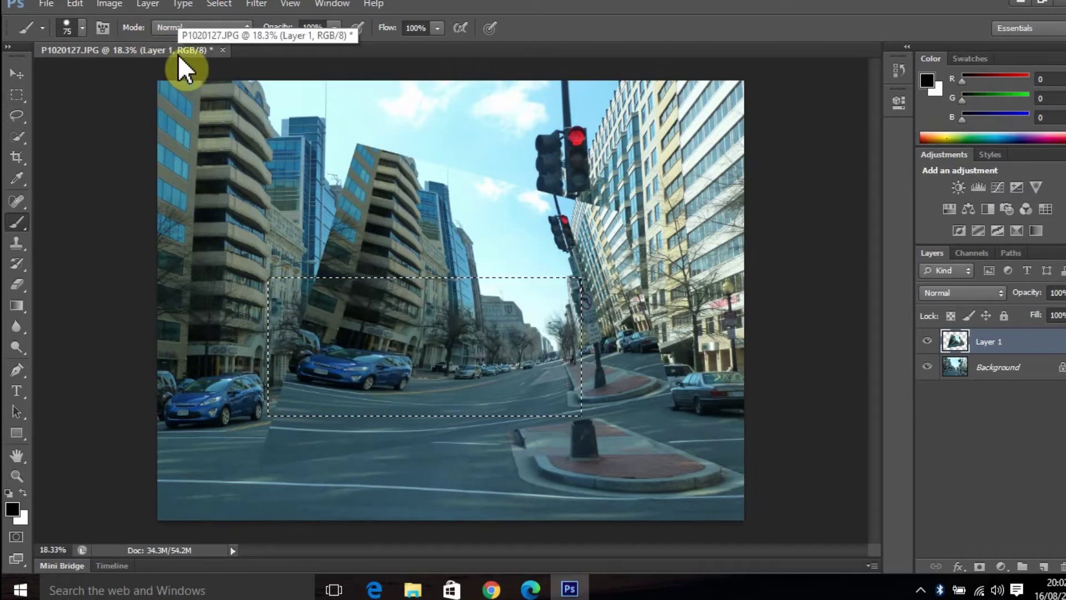
Deselect the rectangular selection over the blue car and street.
left_click(114, 4)
mouse_move(137, 23)
mouse_move(65, 5)
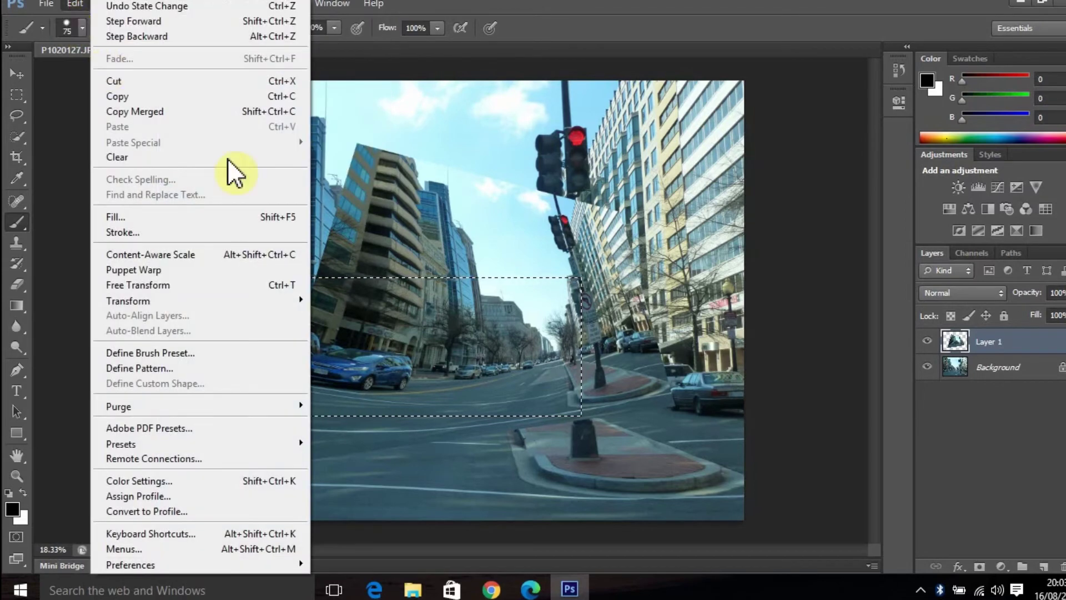
left_click(402, 311)
key("ctrl+d")
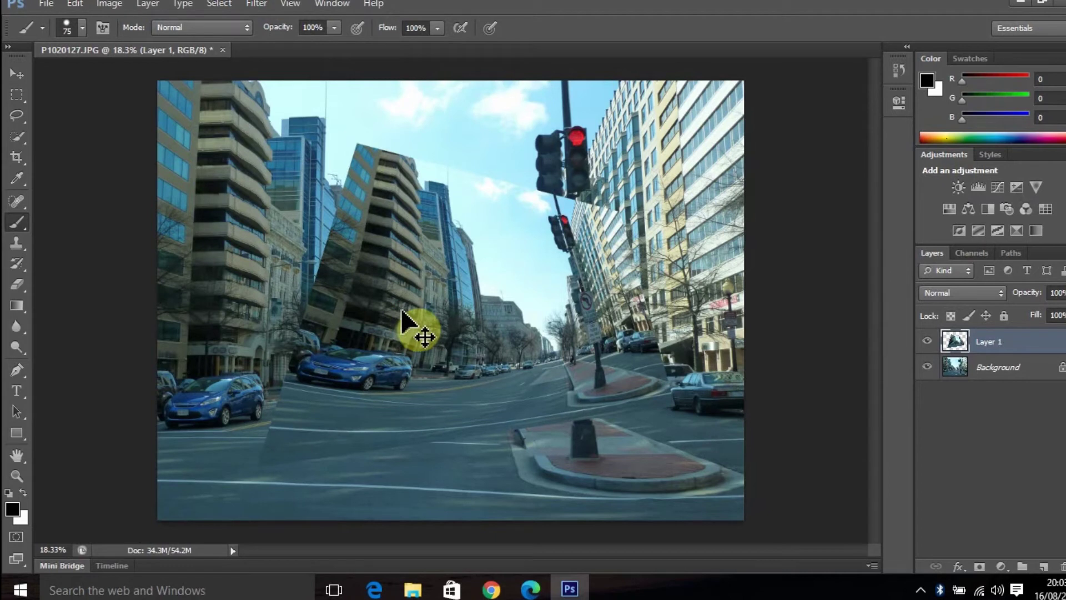
Draw a round selection with the Elliptical Marquee tool, move it up over the tilted building, and deselect it.
left_click(16, 96)
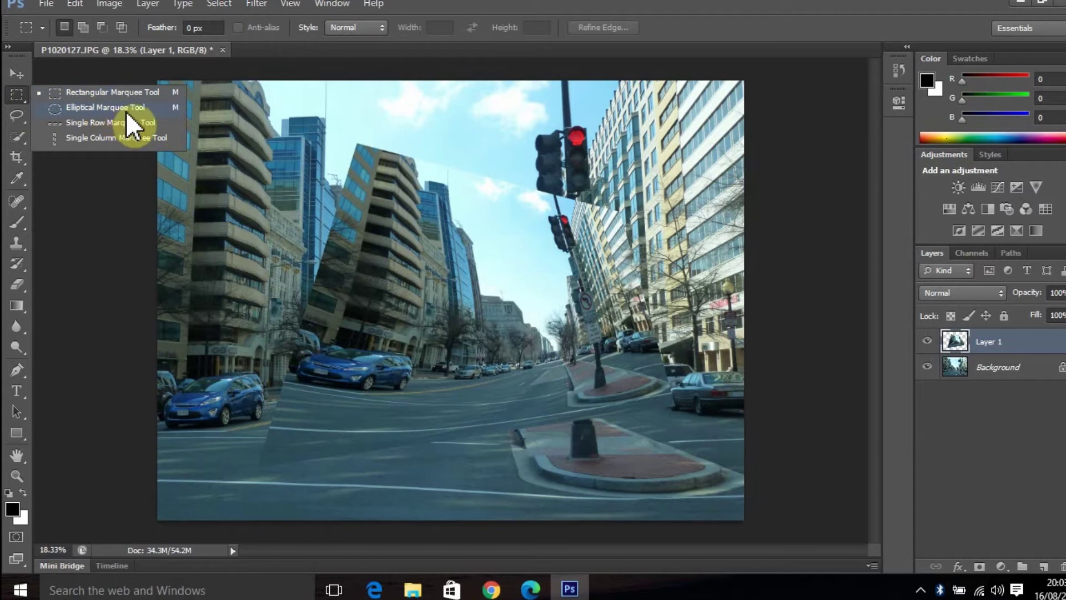
left_click(106, 107)
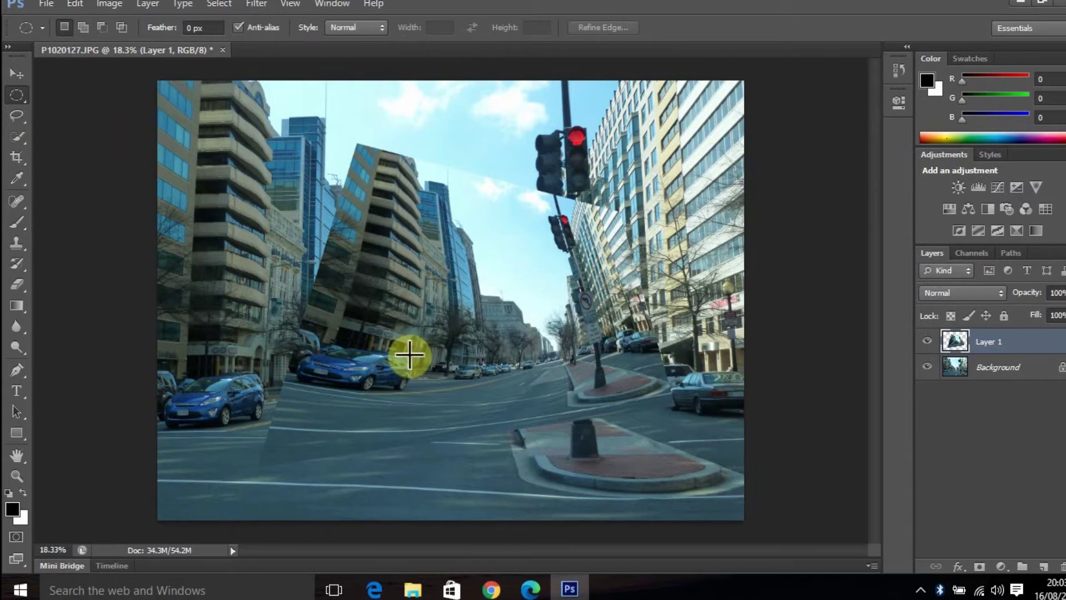
left_click_drag(285, 270, 531, 504)
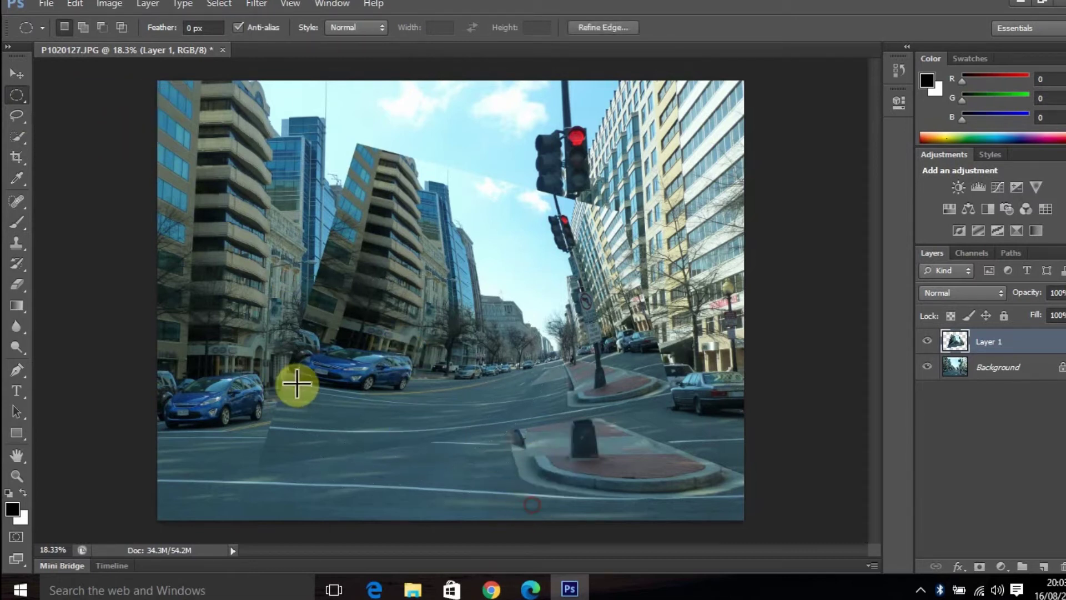
left_click_drag(378, 334, 367, 232)
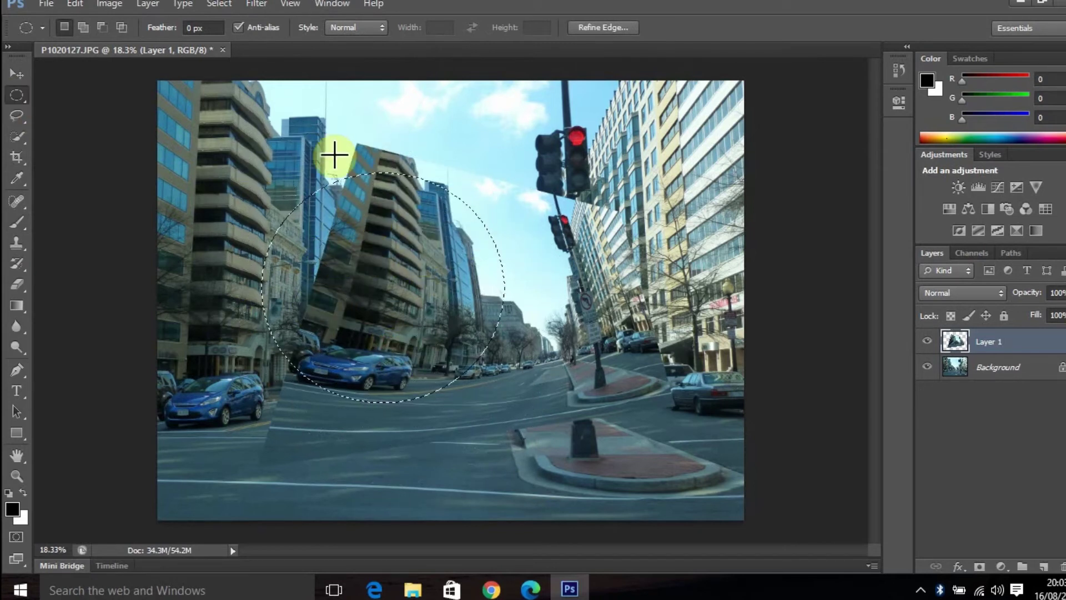
key("ctrl+d")
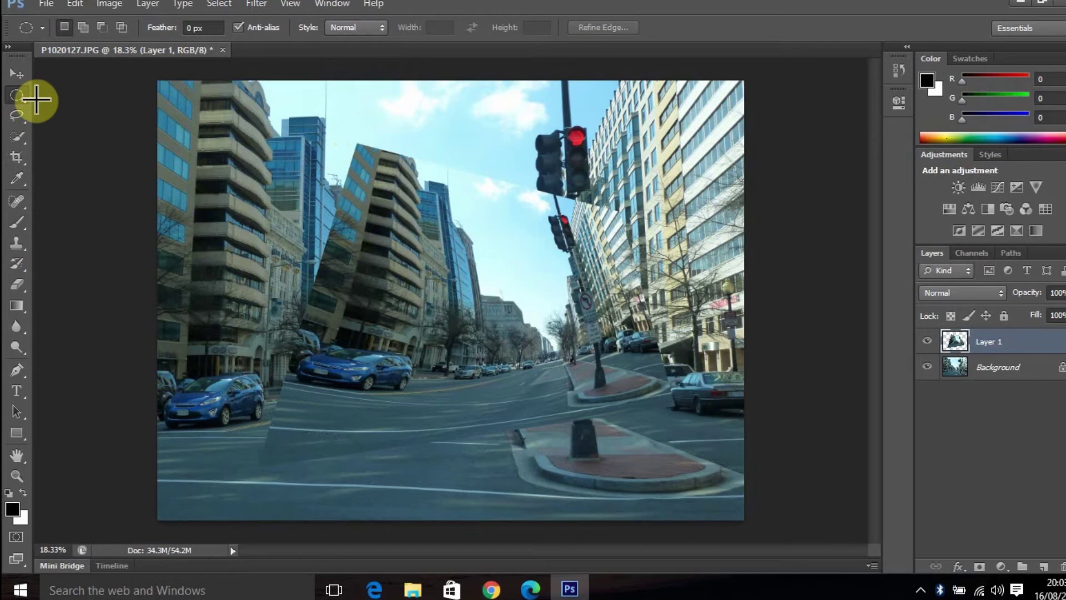
Place a Single Column Marquee selection through the tilted building and clear it.
right_click(26, 100)
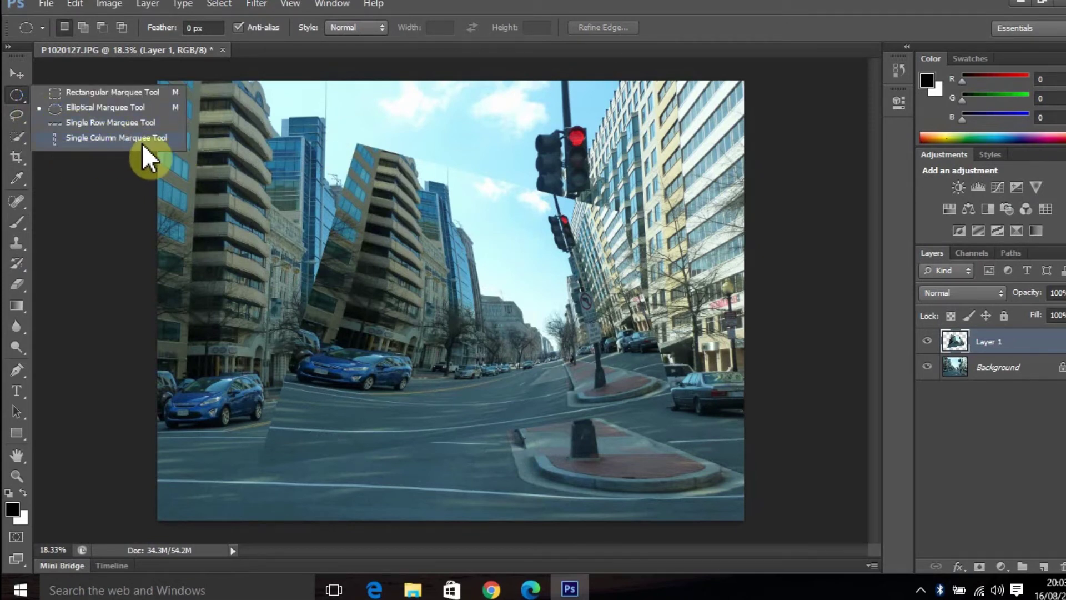
left_click(91, 142)
left_click_drag(309, 305, 382, 293)
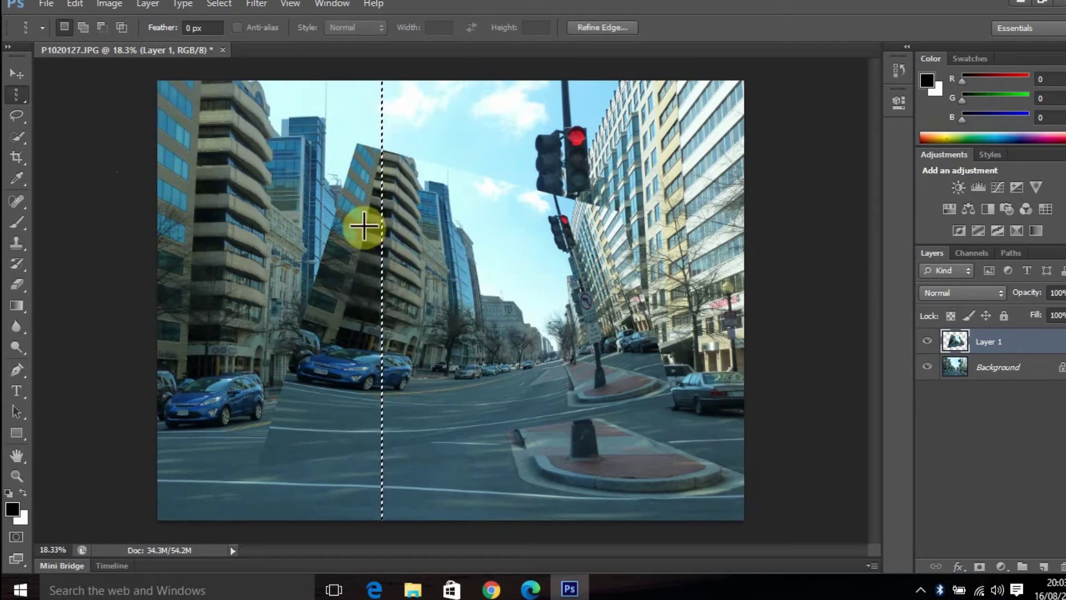
key("ctrl+d")
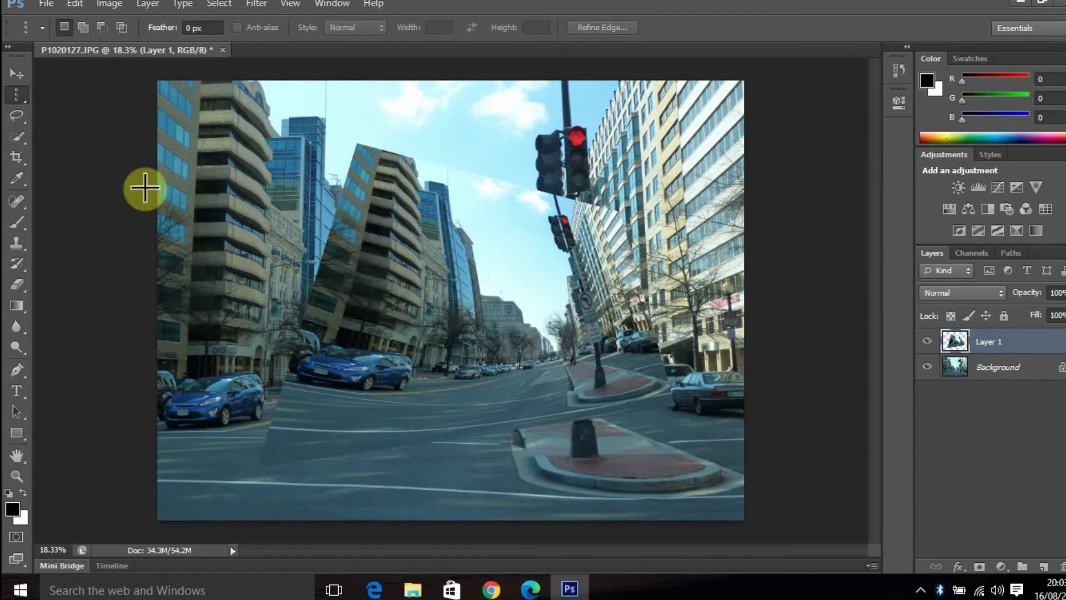
Draw a freehand Lasso selection around the front side and mirror of the tilted blue car, and deselect it.
left_click(13, 119)
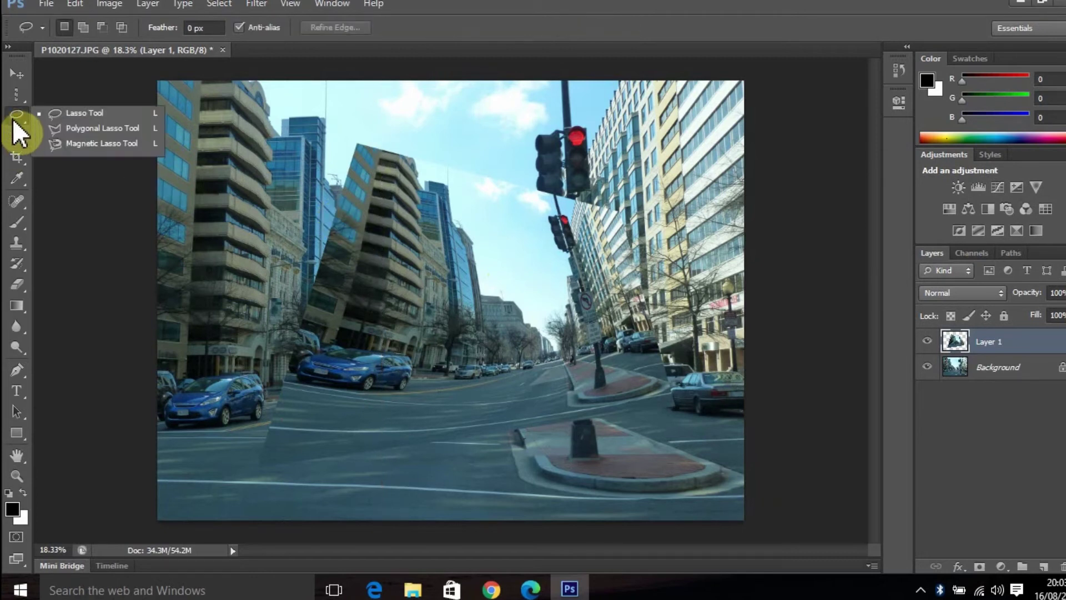
left_click(94, 115)
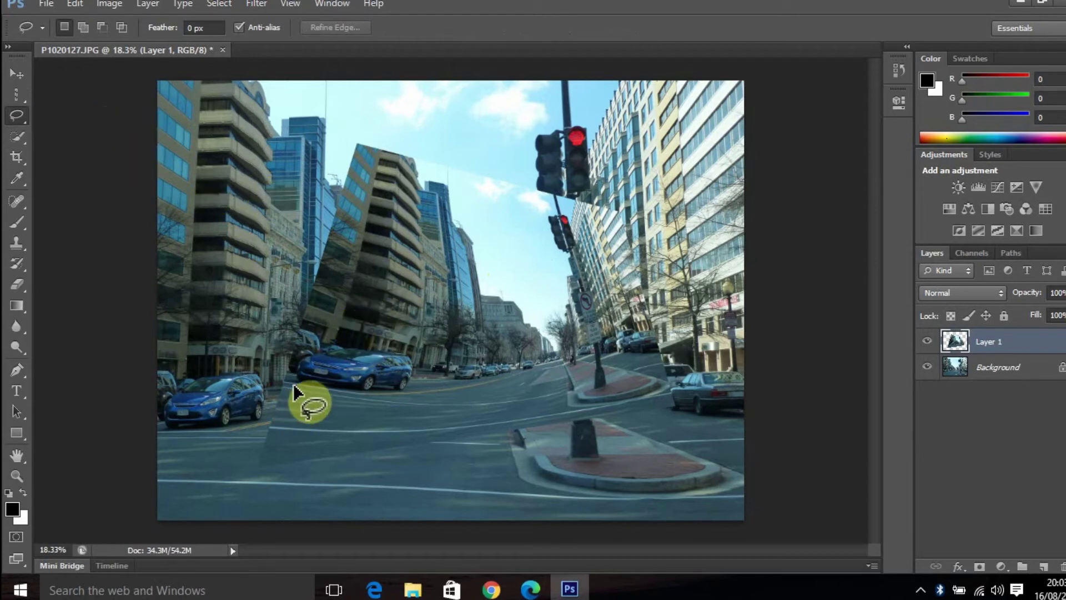
scroll(270, 355, "up", 14)
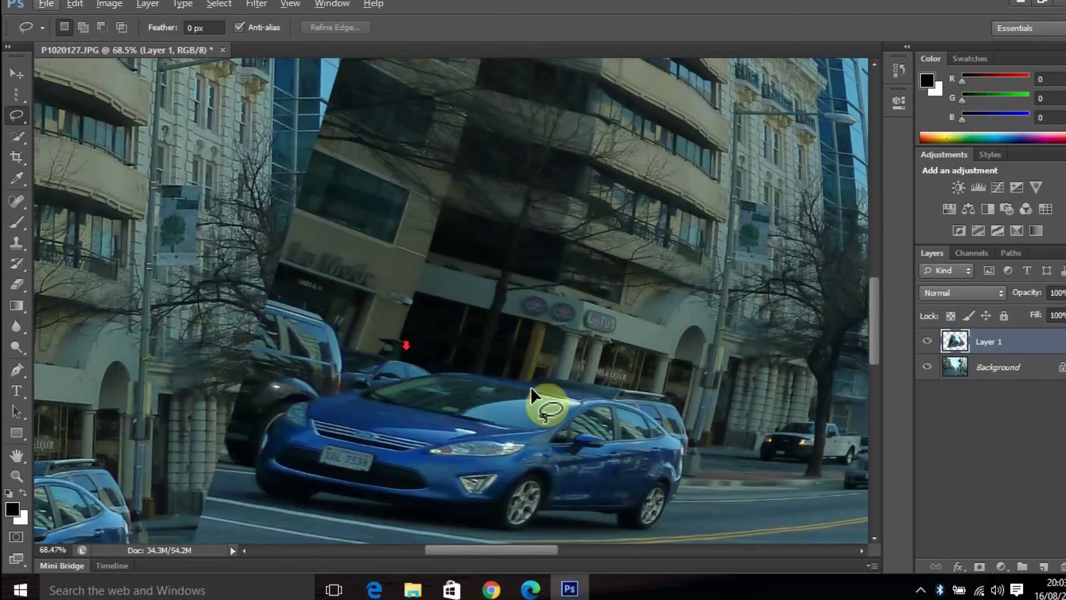
scroll(555, 439, "down", 8)
scroll(460, 155, "up", 1)
scroll(566, 220, "up", 4)
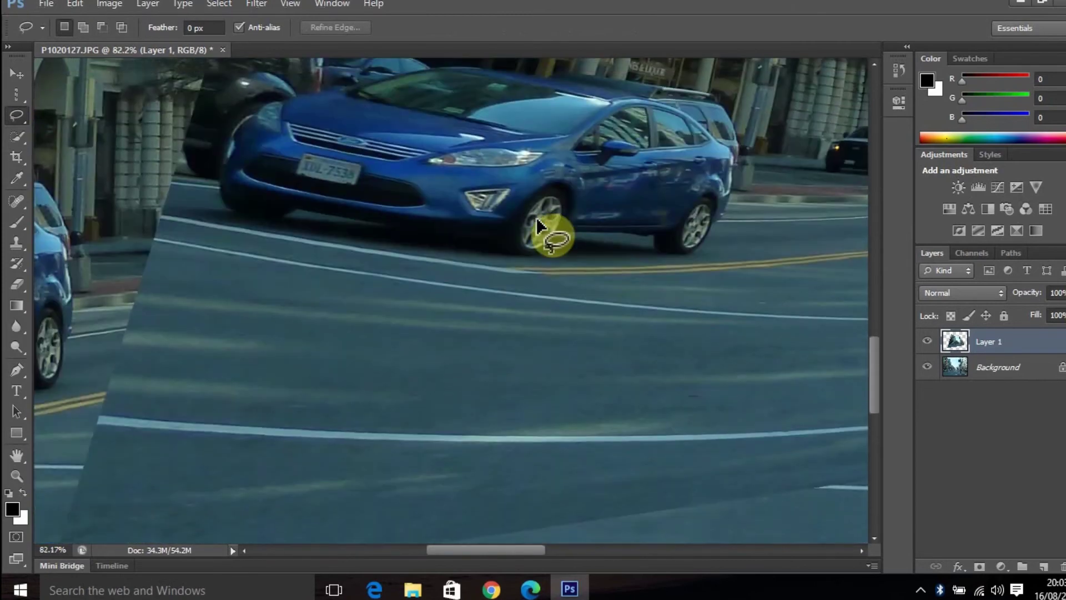
scroll(538, 225, "up", 2)
mouse_move(527, 189)
left_mouse_down()
mouse_move(539, 229)
mouse_move(580, 241)
mouse_move(609, 224)
mouse_move(620, 178)
mouse_move(611, 164)
mouse_move(535, 165)
mouse_move(558, 163)
left_mouse_up()
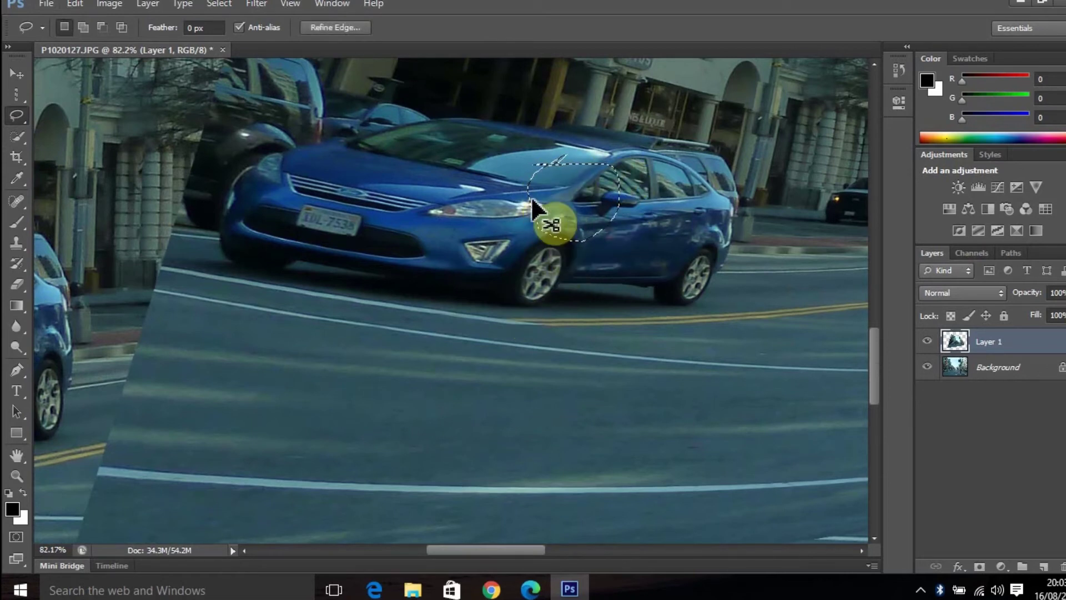
left_click(534, 210)
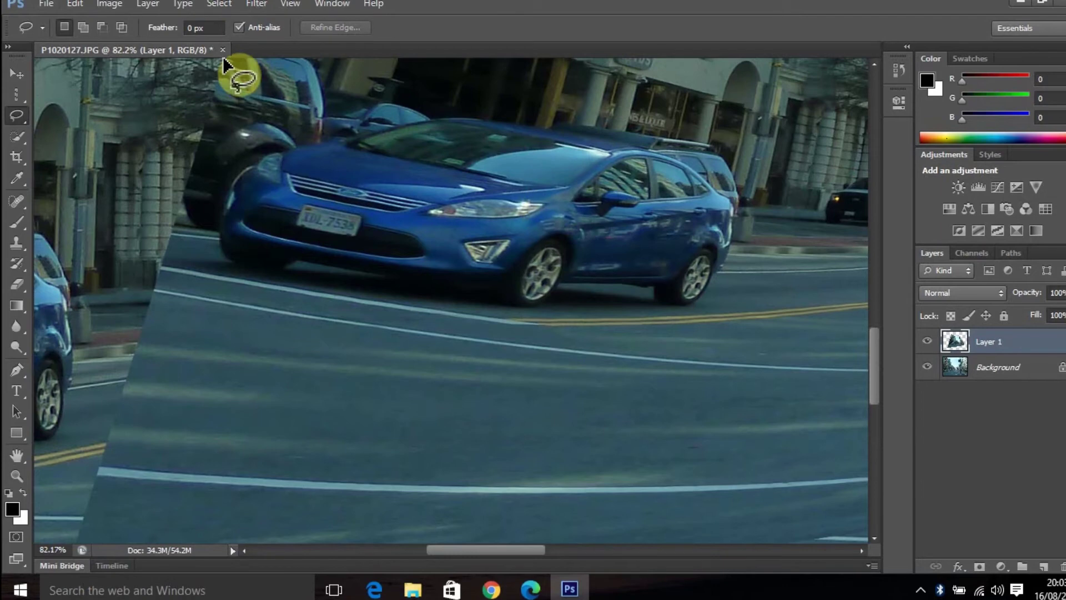
Open the image IMG-20161114-WA0001 from the Desktop folder.
key("ctrl+o")
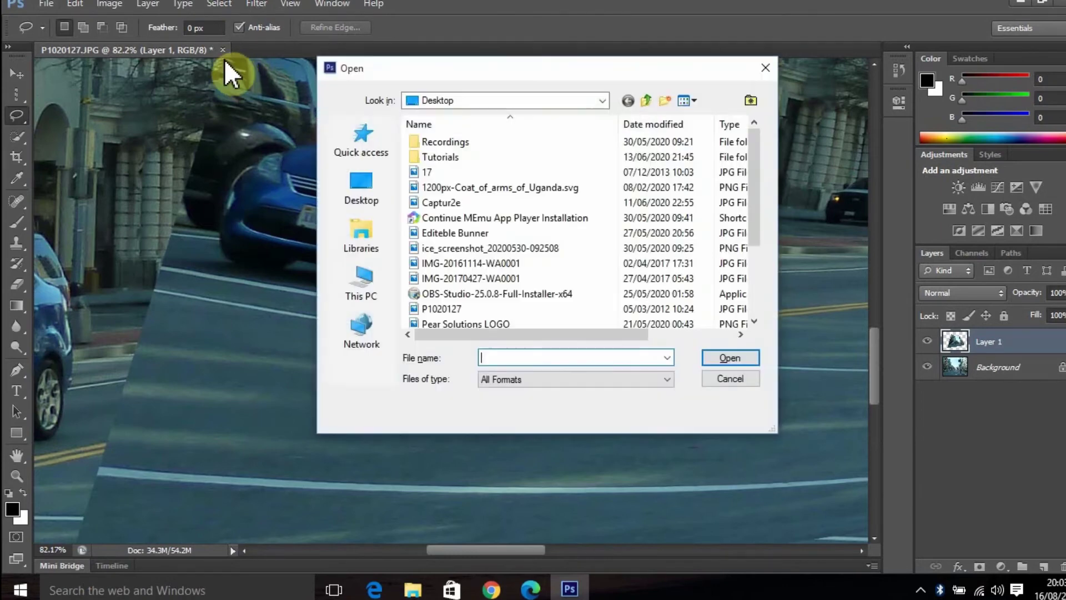
left_click(363, 178)
scroll(664, 221, "down", 10)
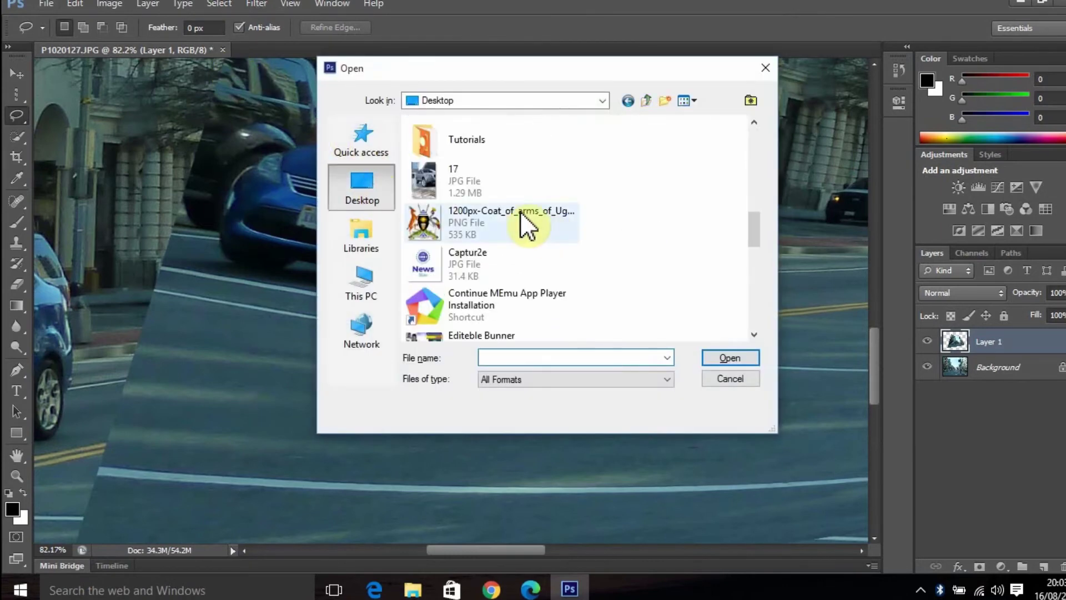
scroll(516, 244, "down", 2)
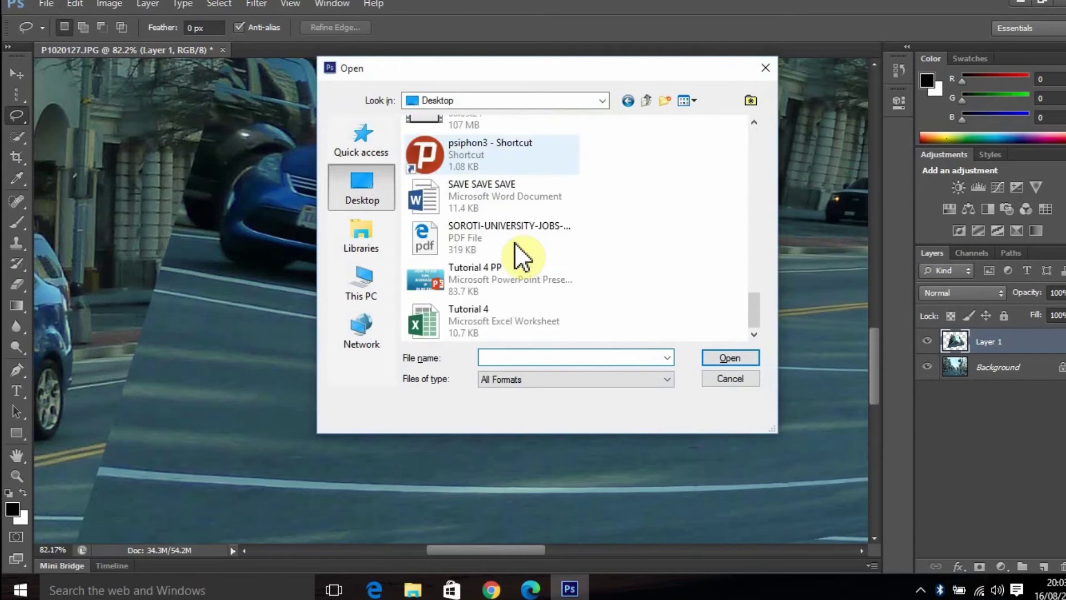
scroll(515, 245, "up", 5)
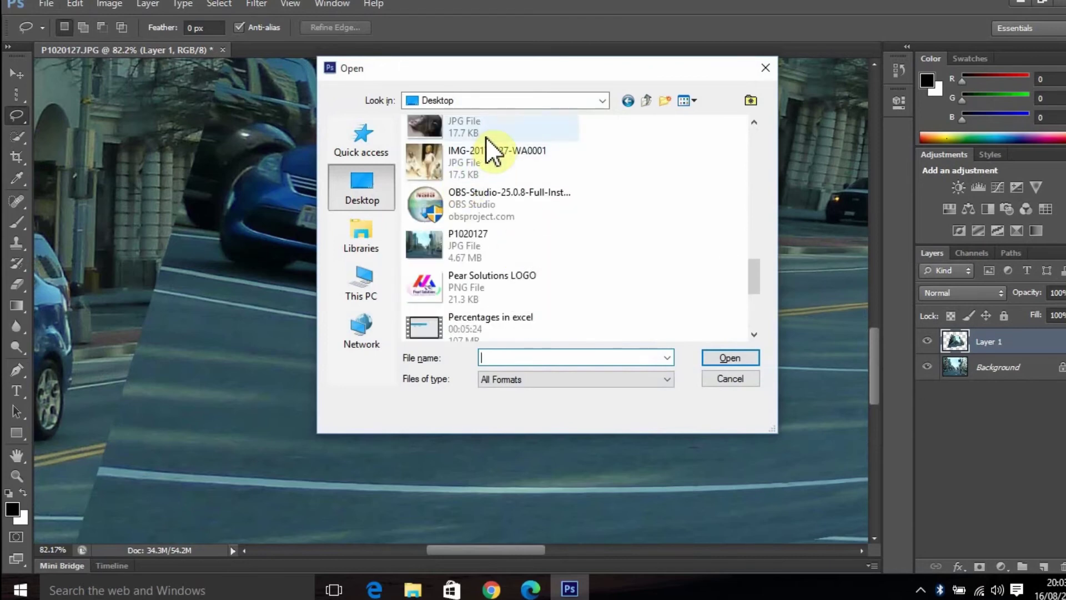
double_click(486, 139)
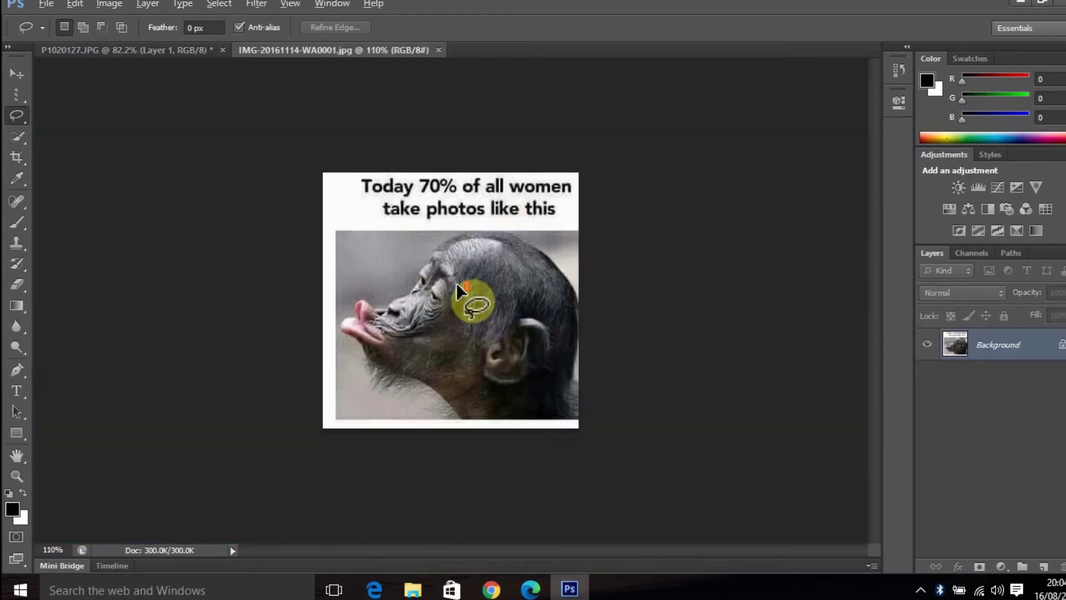
Outline the ape's lips with the Lasso tool and copy the selection to a new layer.
scroll(458, 285, "up", 4)
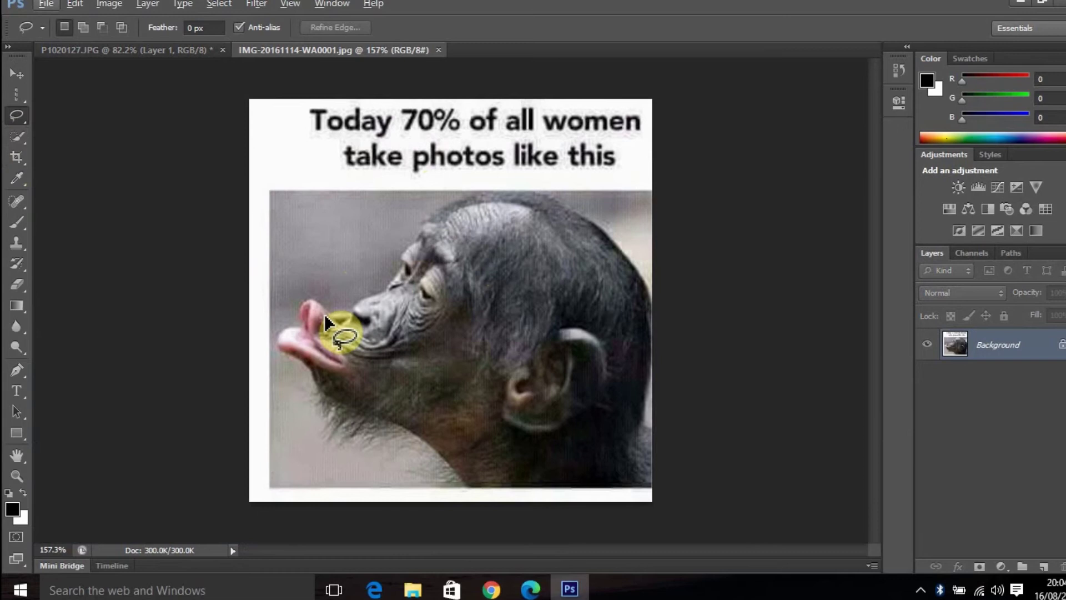
mouse_move(318, 295)
left_mouse_down()
mouse_move(275, 309)
mouse_move(272, 336)
mouse_move(292, 384)
mouse_move(324, 392)
mouse_move(356, 383)
mouse_move(342, 290)
mouse_move(303, 290)
left_mouse_up()
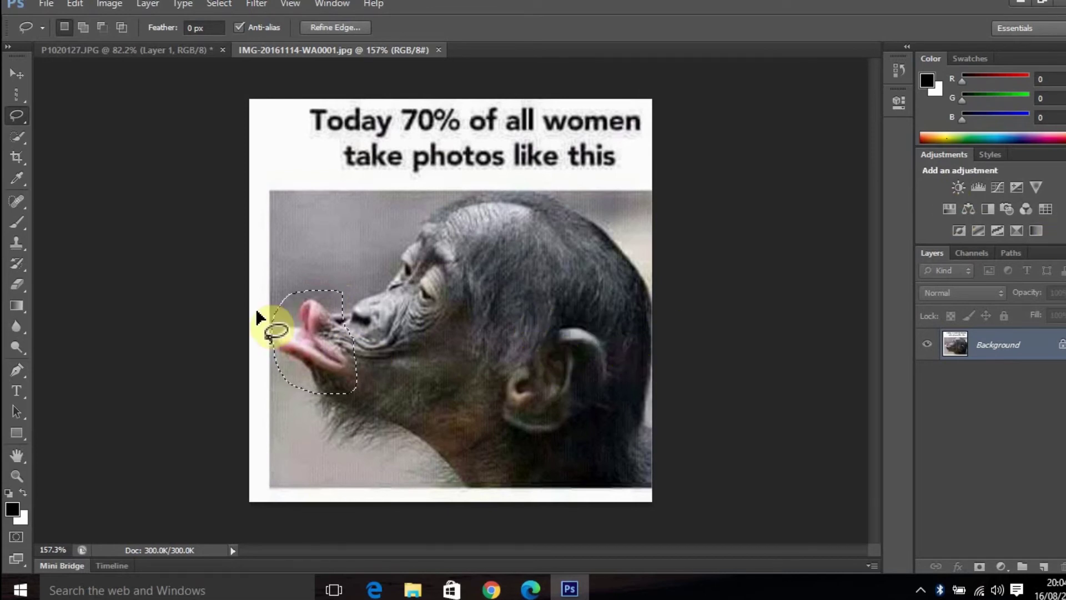
right_click(305, 342)
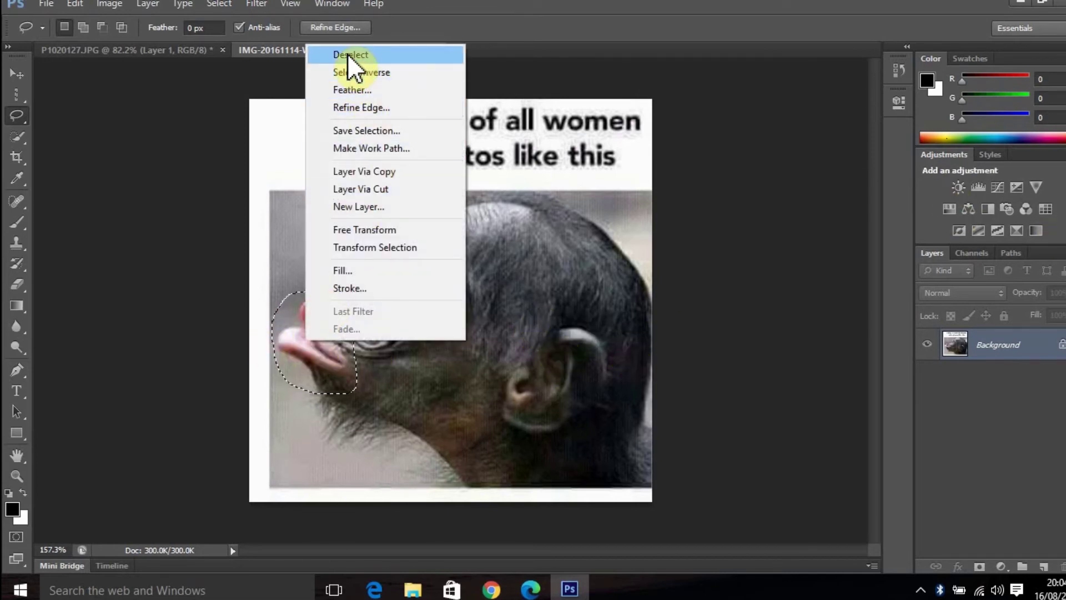
left_click(382, 171)
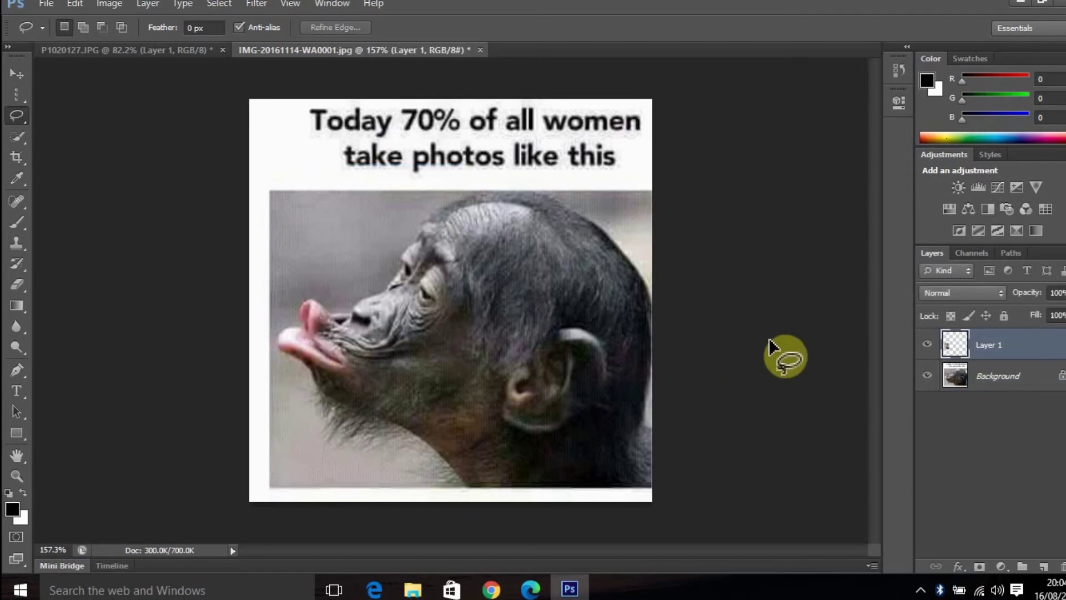
Move the copied lips onto the ape's head with the Move tool, and undo the move.
left_click(16, 74)
left_click_drag(333, 344, 492, 275)
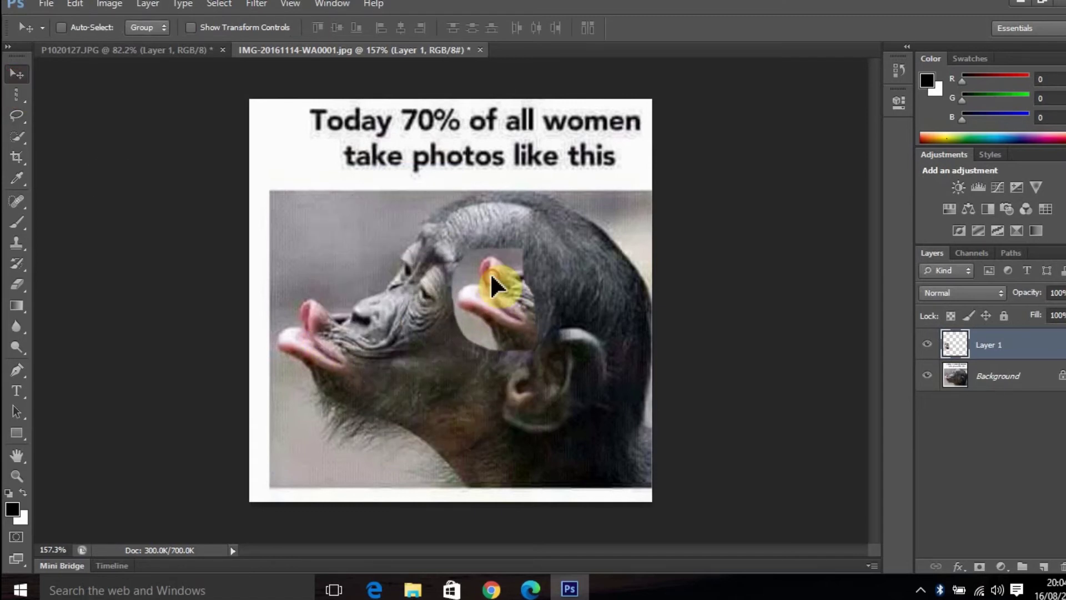
key("ctrl+z")
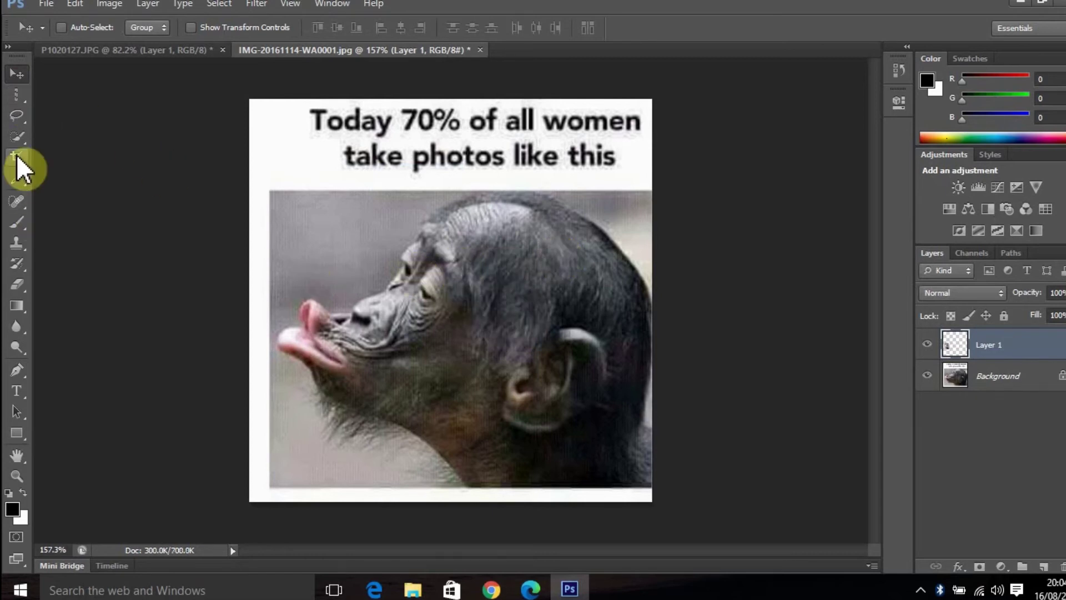
Draw a straight-edged selection across the ape's forehead and face with the Polygonal Lasso tool, and deselect it.
left_click(16, 135)
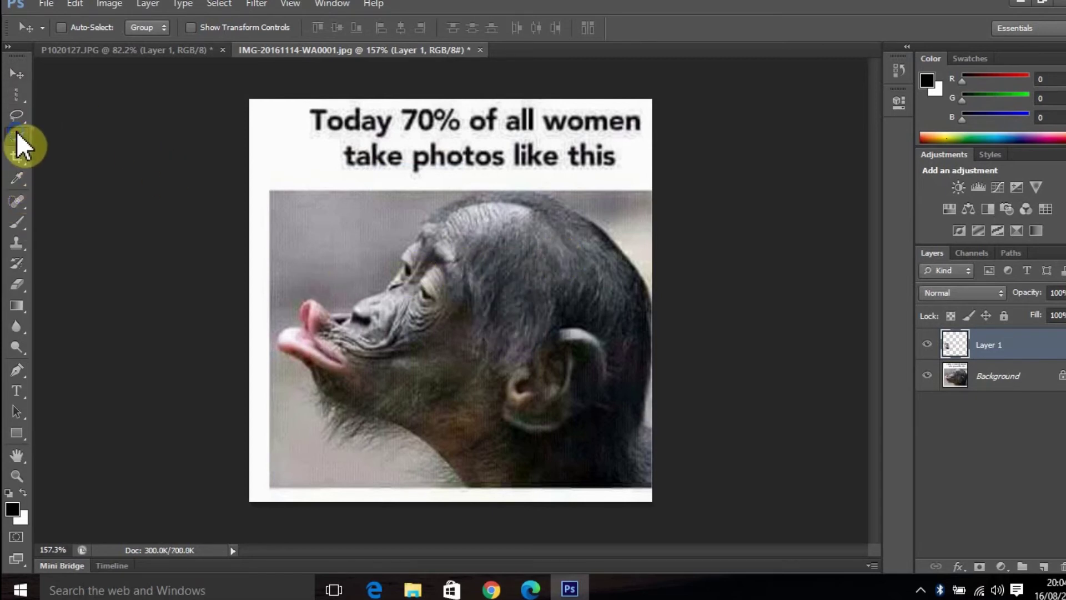
left_click(13, 121)
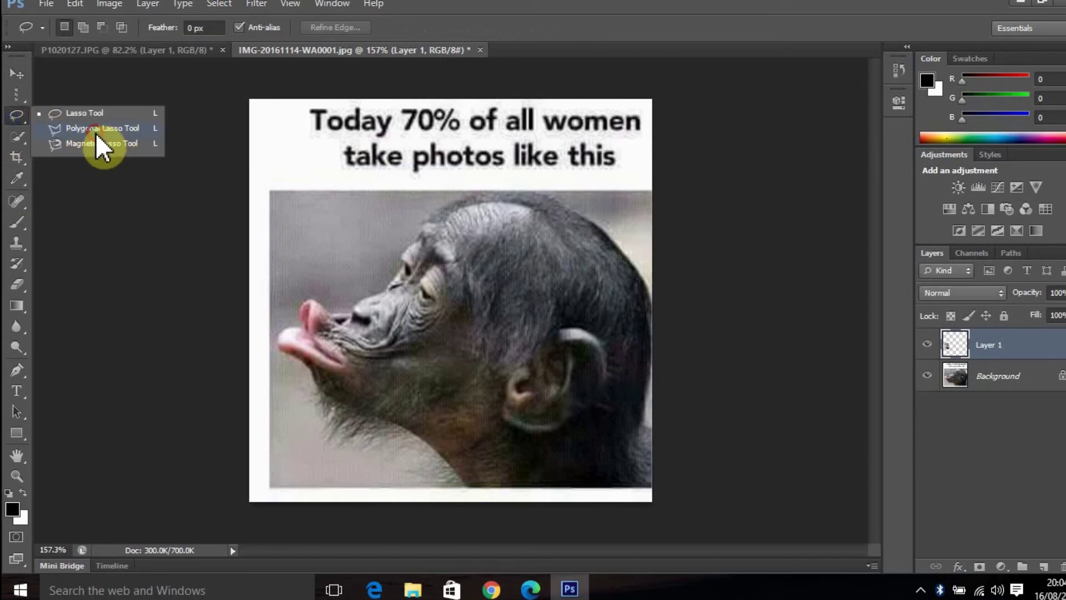
left_click(95, 132)
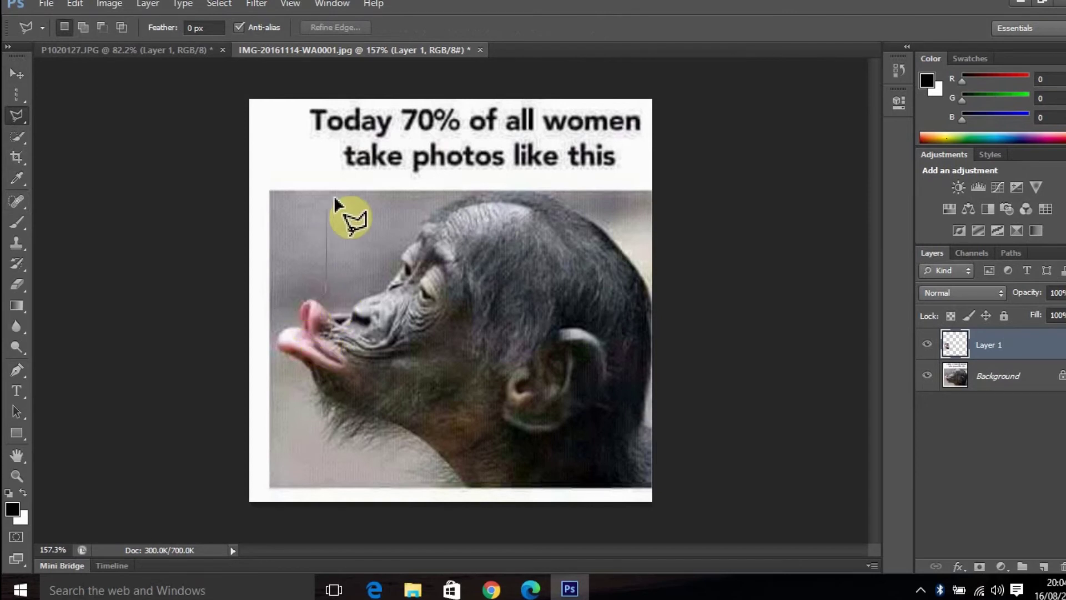
left_click(386, 204)
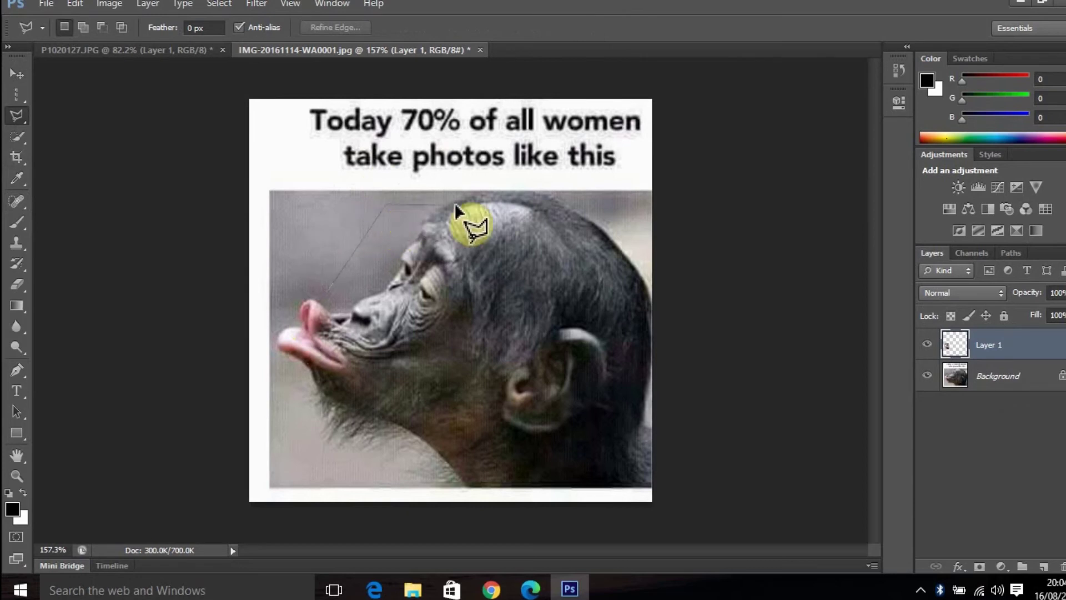
left_click(525, 196)
left_click(608, 239)
left_click(340, 241)
left_click(445, 311)
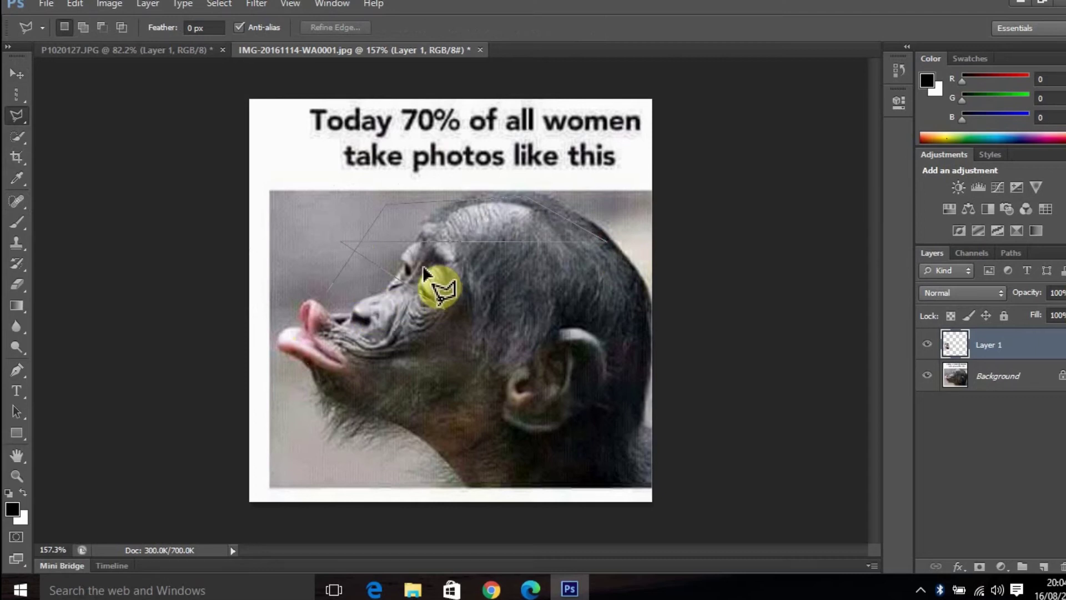
left_click(328, 294)
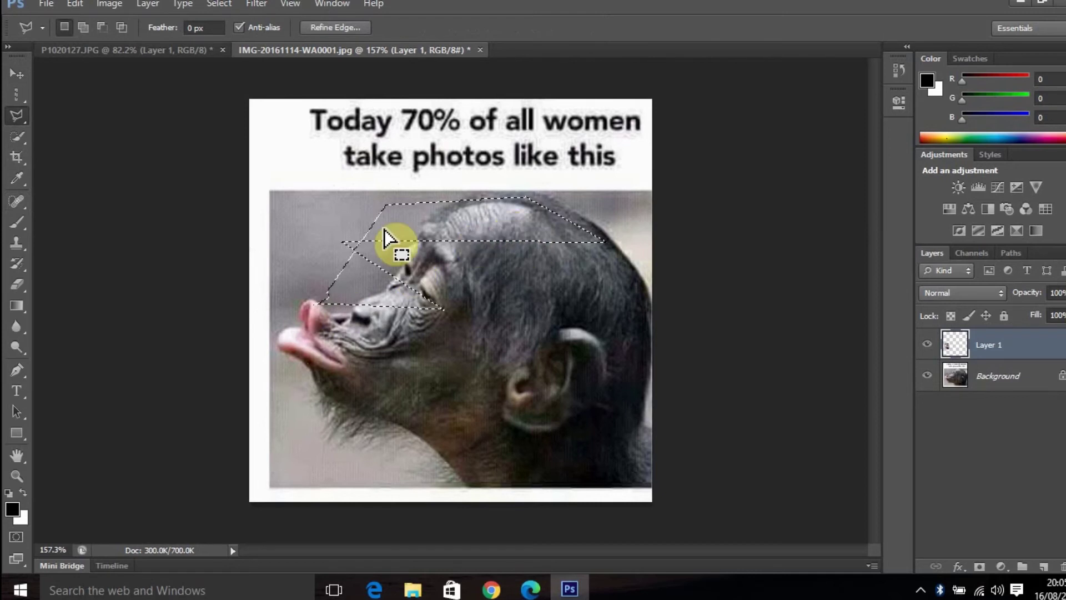
key("ctrl+d")
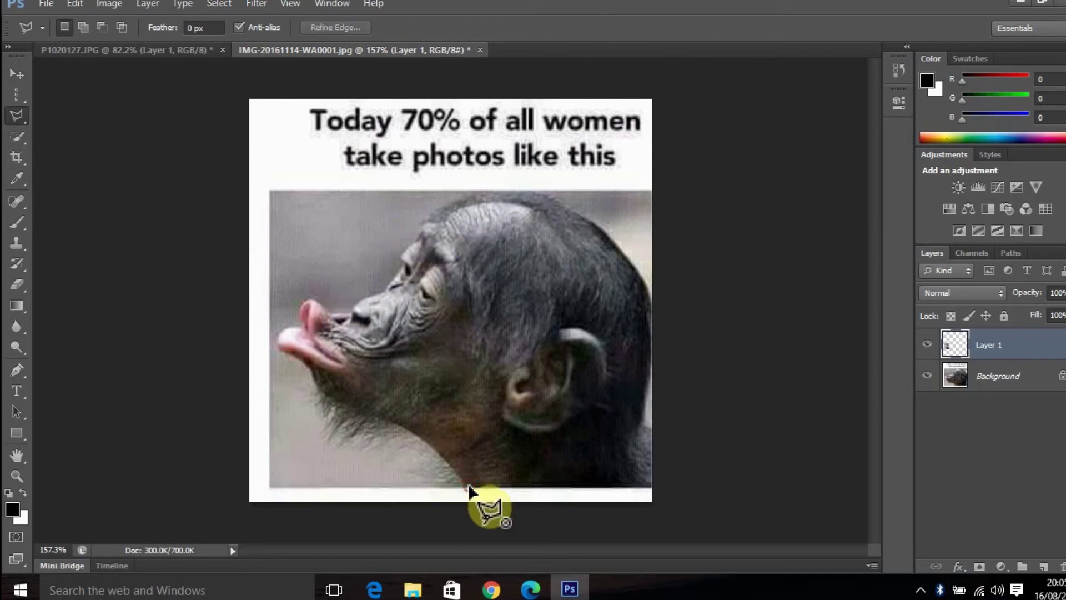
Outline the ape's lips, cheek and neck with the Polygonal Lasso tool, and shift the selection outline over toward the ear.
left_click(387, 418)
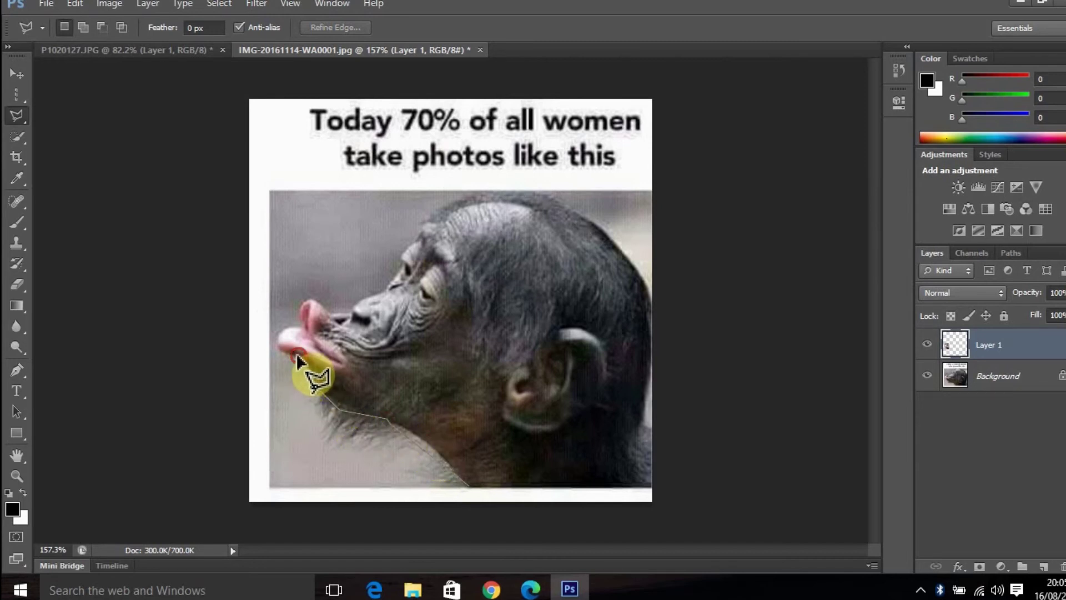
left_click(276, 345)
left_click(301, 316)
left_click(306, 296)
left_click(353, 312)
left_click(433, 294)
left_click(484, 301)
left_click(533, 453)
left_click(525, 490)
left_click(485, 491)
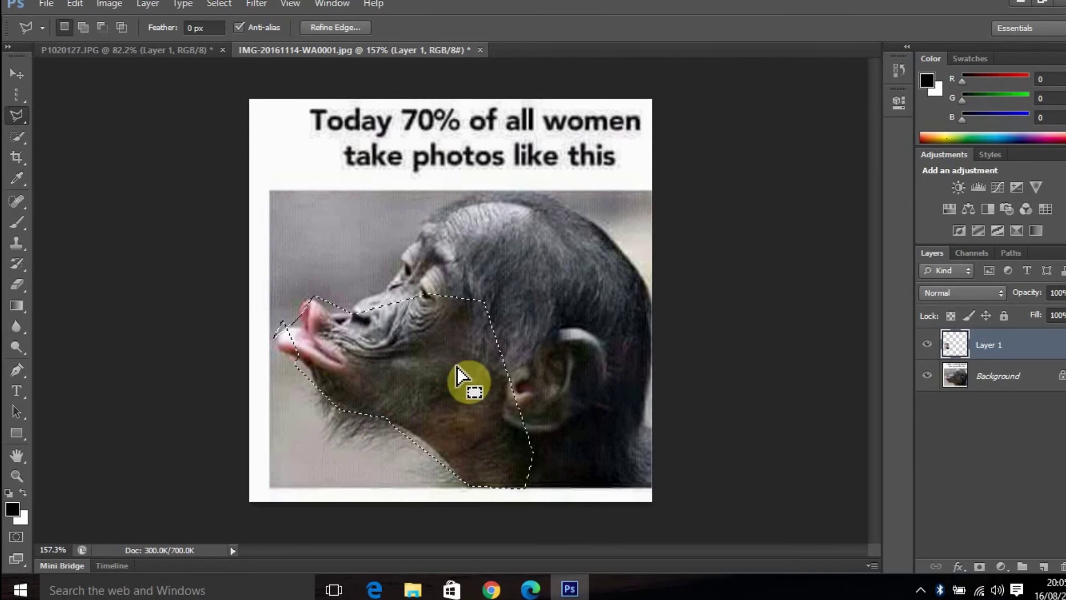
mouse_move(447, 368)
left_mouse_down()
mouse_move(491, 294)
mouse_move(522, 267)
mouse_move(571, 326)
mouse_move(534, 351)
left_mouse_up()
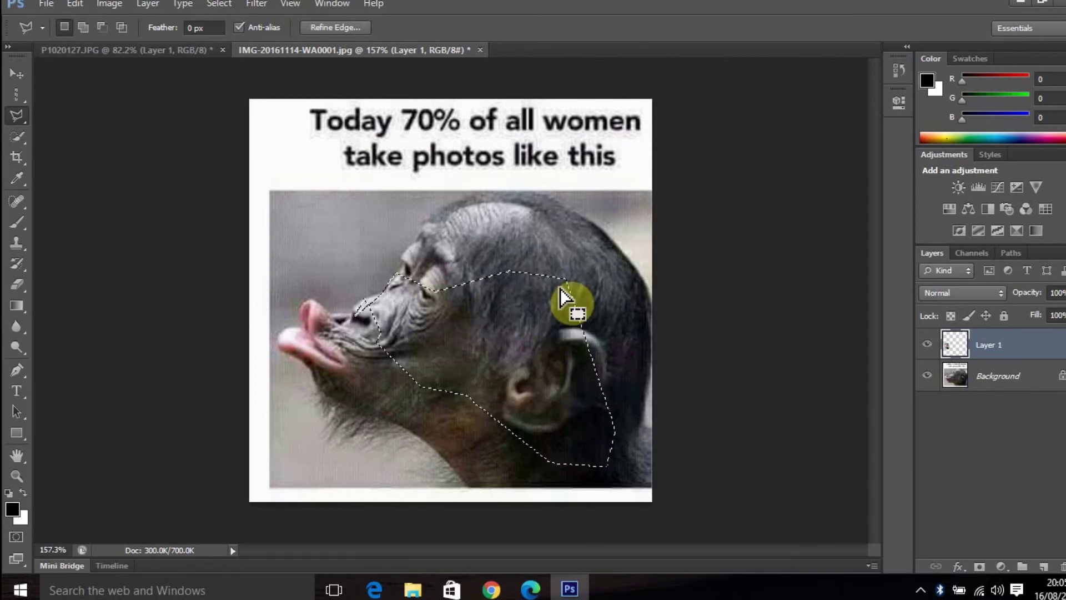
Choose the Brush tool and set the foreground colour to white.
left_click(21, 225)
right_click(21, 225)
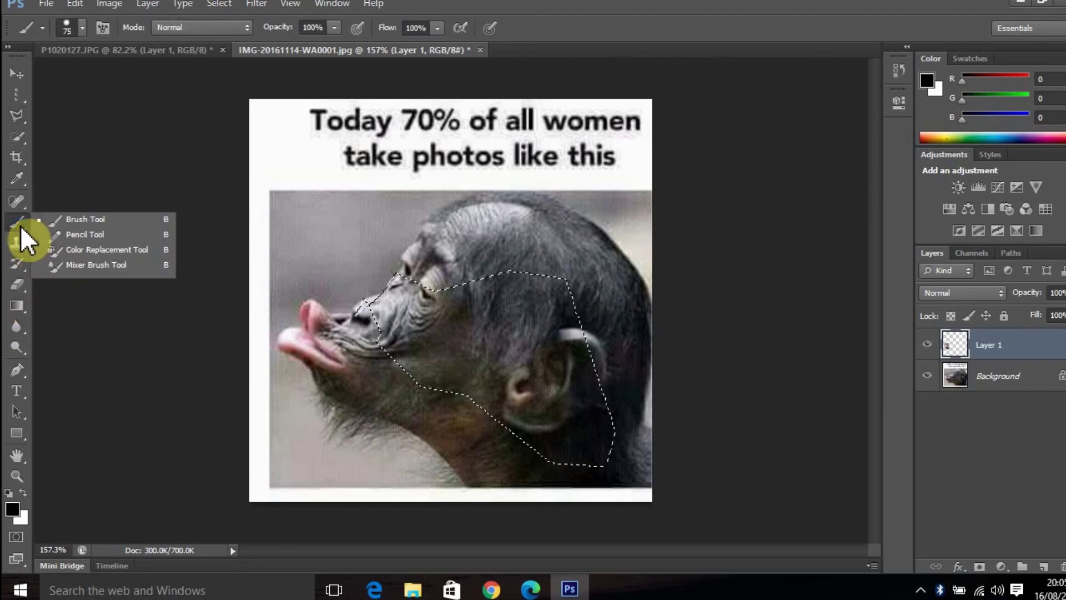
left_click(91, 224)
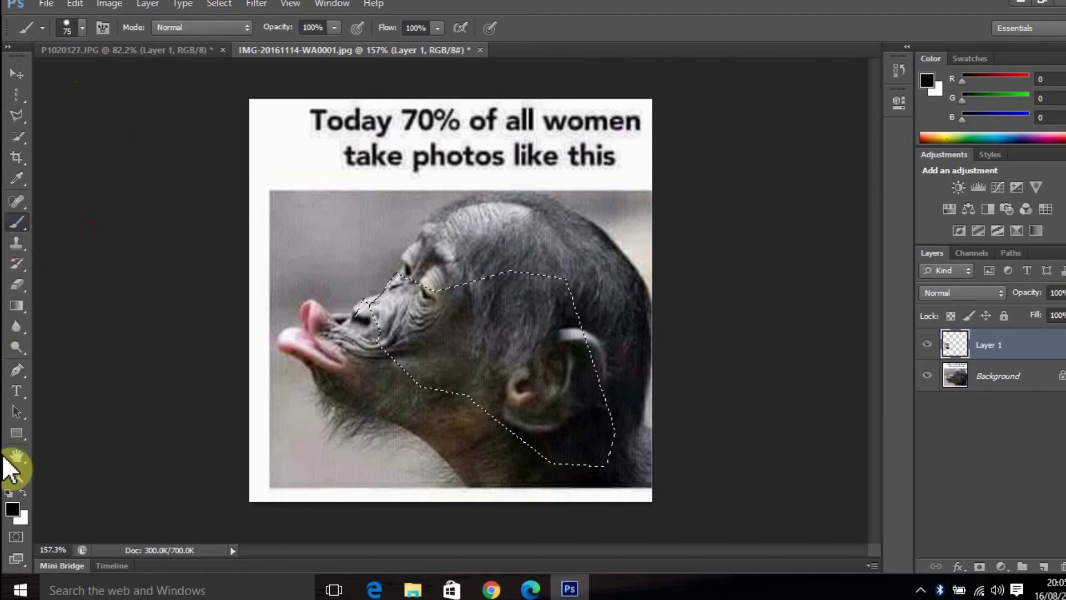
left_click(14, 509)
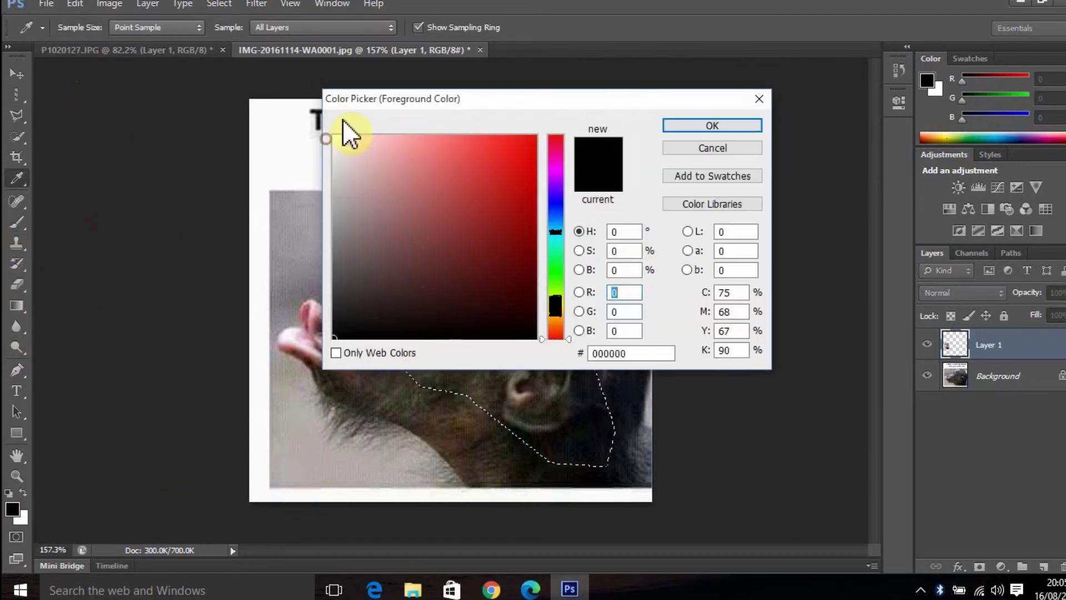
left_click_drag(387, 161, 292, 109)
left_click(683, 123)
Paint over the selected area with the white brush, and undo the painting and clear the selection.
mouse_move(514, 317)
left_mouse_down()
mouse_move(574, 326)
mouse_move(519, 290)
mouse_move(567, 279)
mouse_move(381, 261)
mouse_move(600, 446)
mouse_move(593, 398)
mouse_move(528, 301)
left_mouse_up()
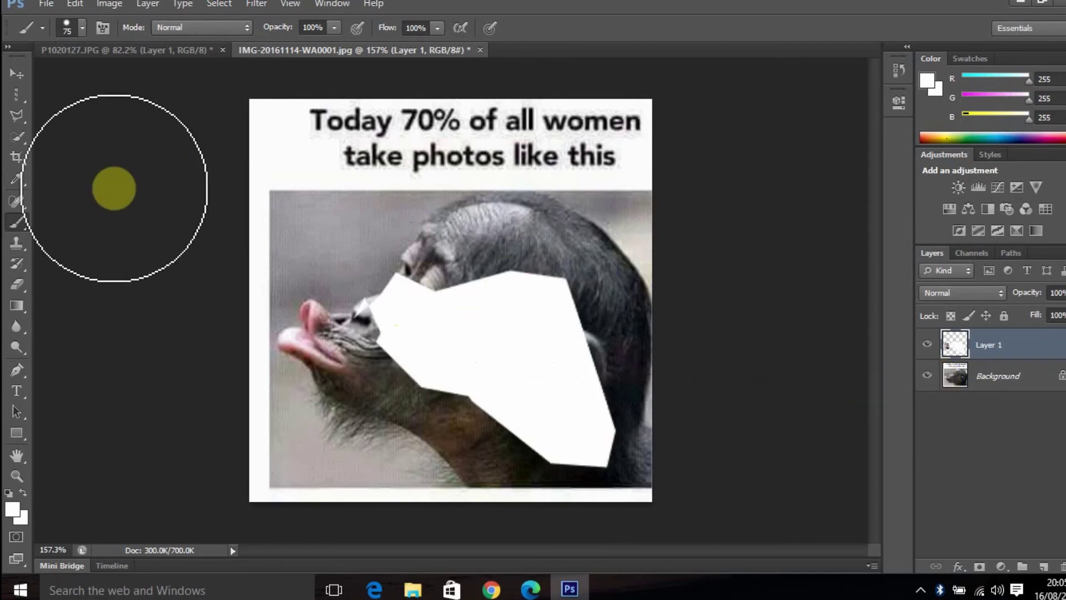
left_click(21, 134)
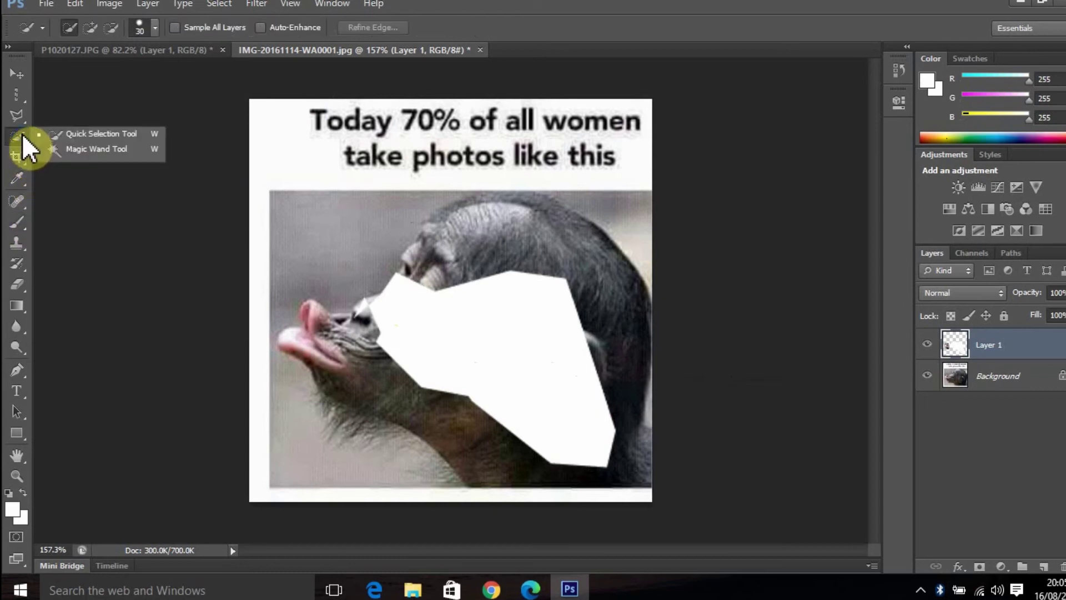
left_click(20, 119)
left_click(17, 133)
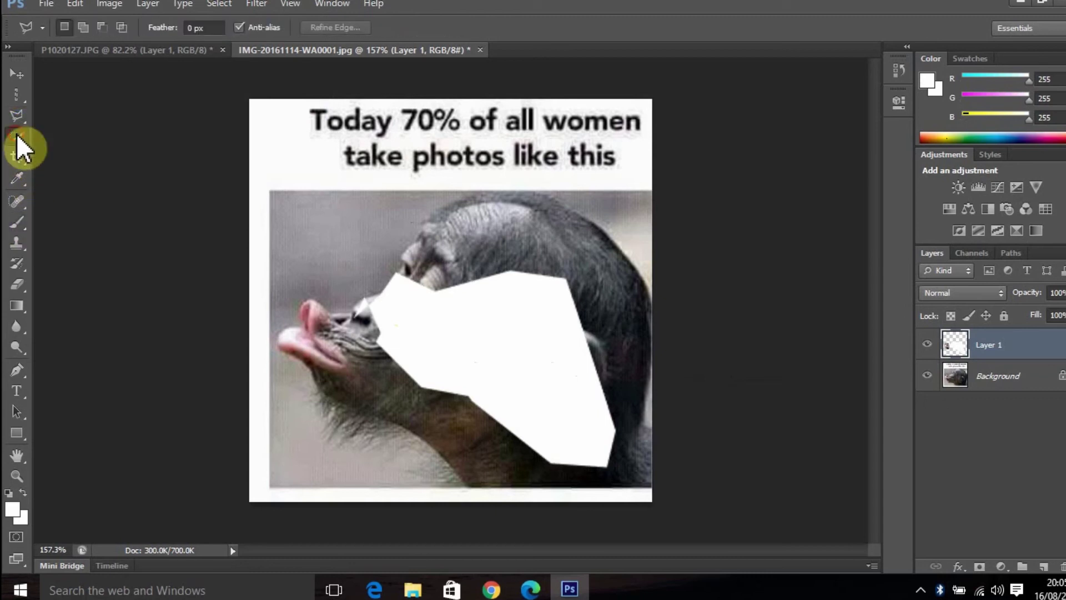
key("ctrl+alt+z")
key("ctrl+alt+z")
key("ctrl+alt+z")
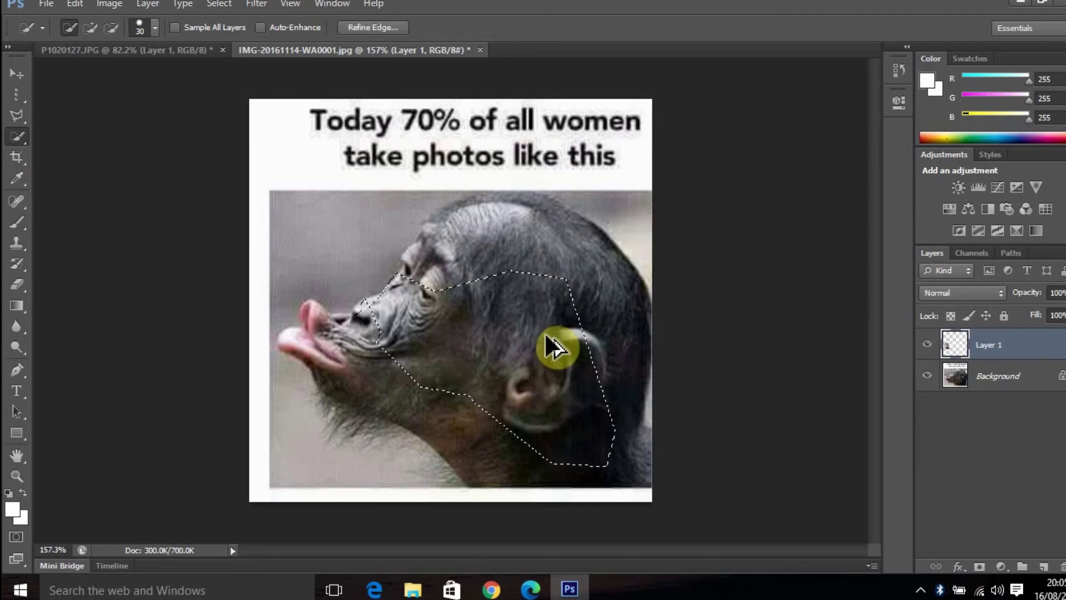
key("ctrl+alt+z")
key("ctrl+d")
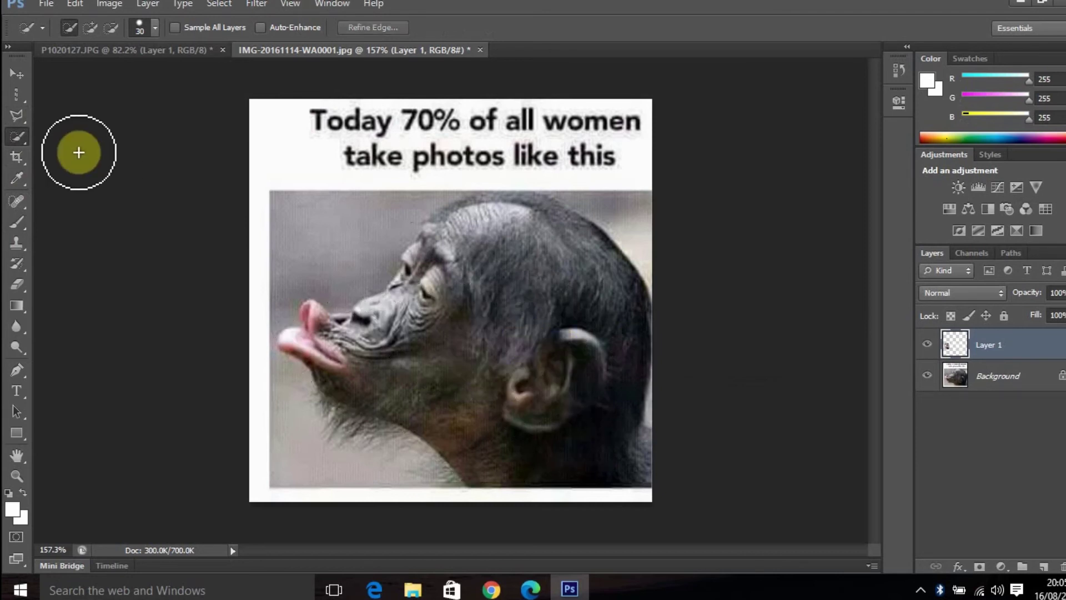
Try the Magic Wand tool on Layer 1, sampling the empty area around the lips and the lips themselves, and deselect.
left_click(18, 139)
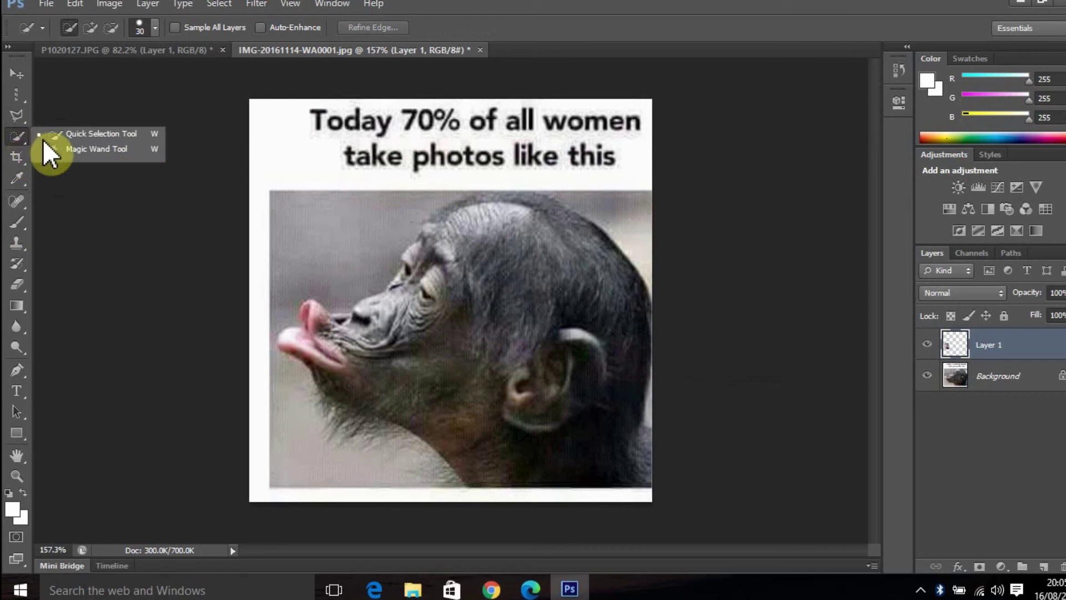
left_click(96, 150)
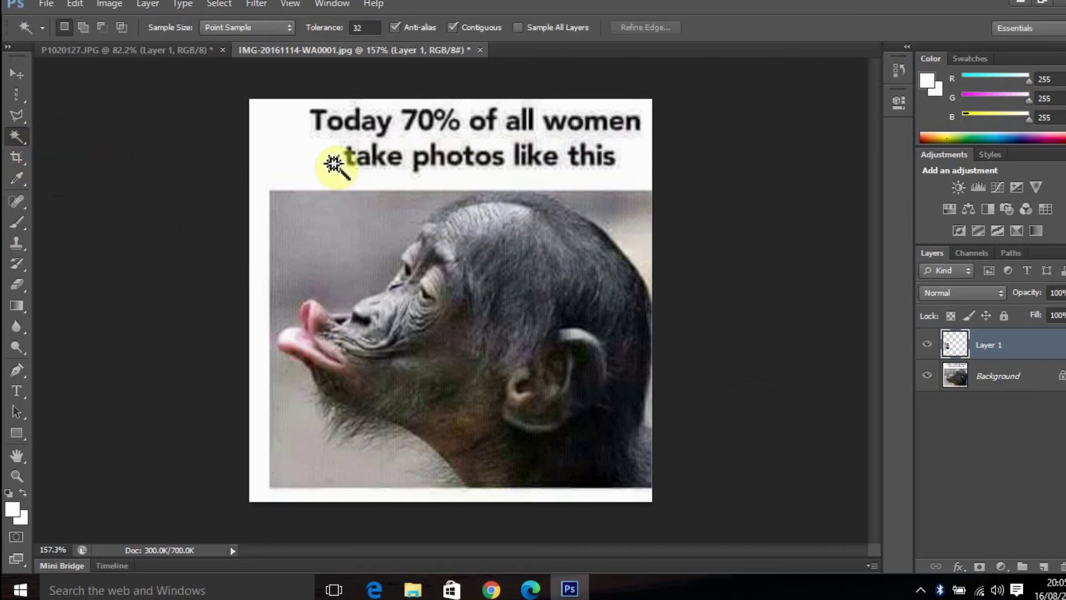
left_click(298, 148)
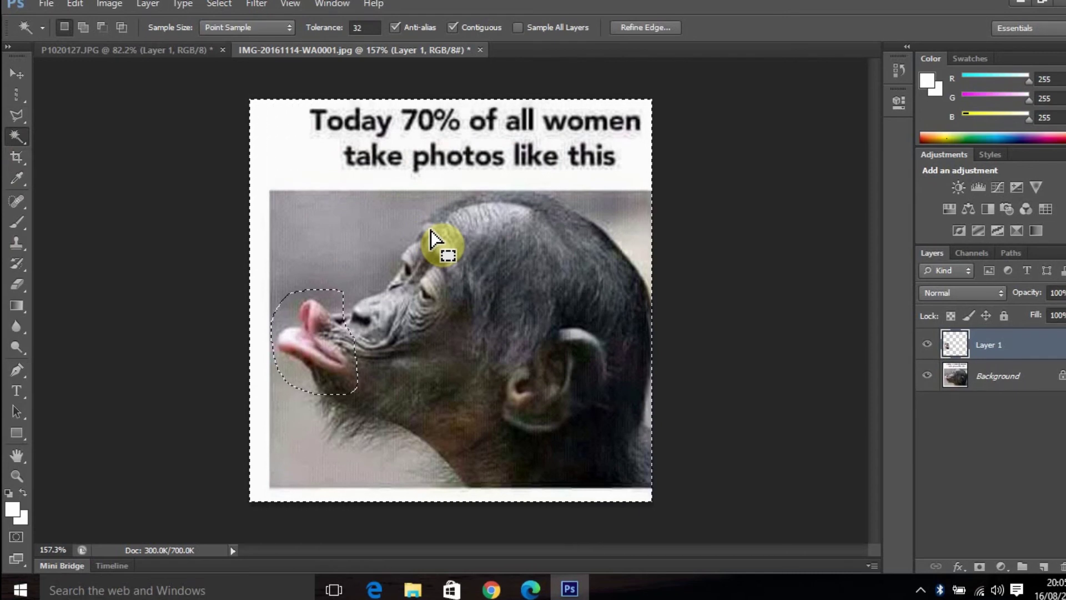
key("ctrl+d")
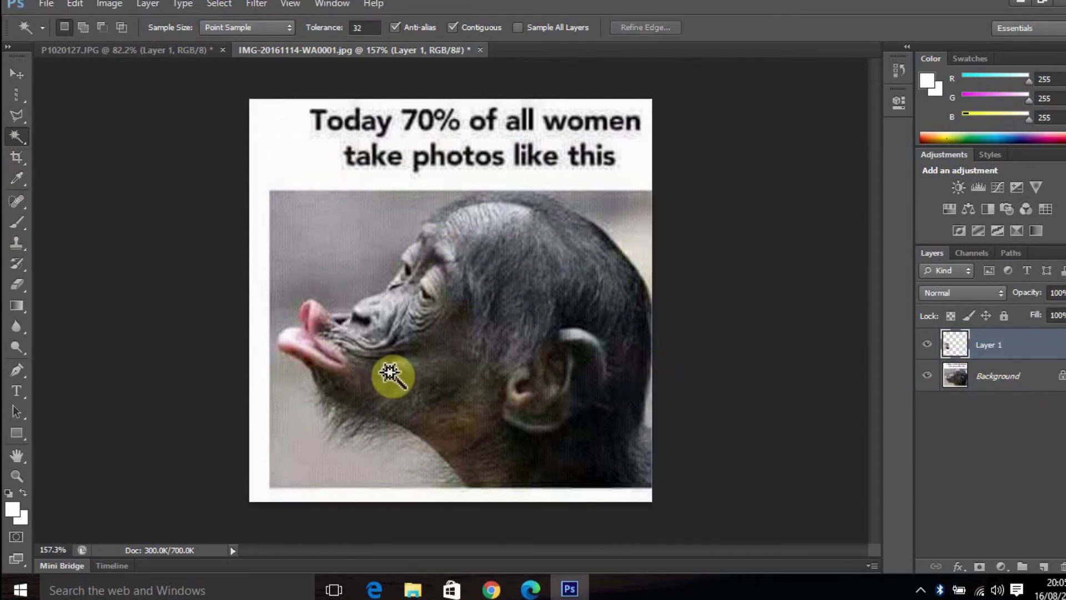
left_click(311, 321)
key("ctrl+d")
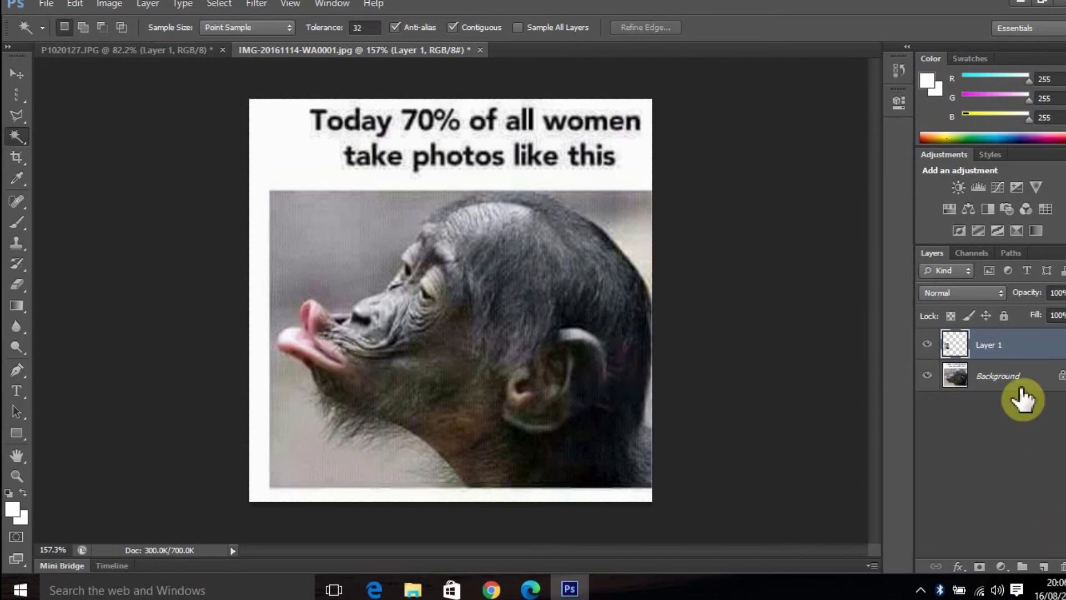
Delete Layer 1, which holds the copied lips.
key("Delete")
key("ctrl+z")
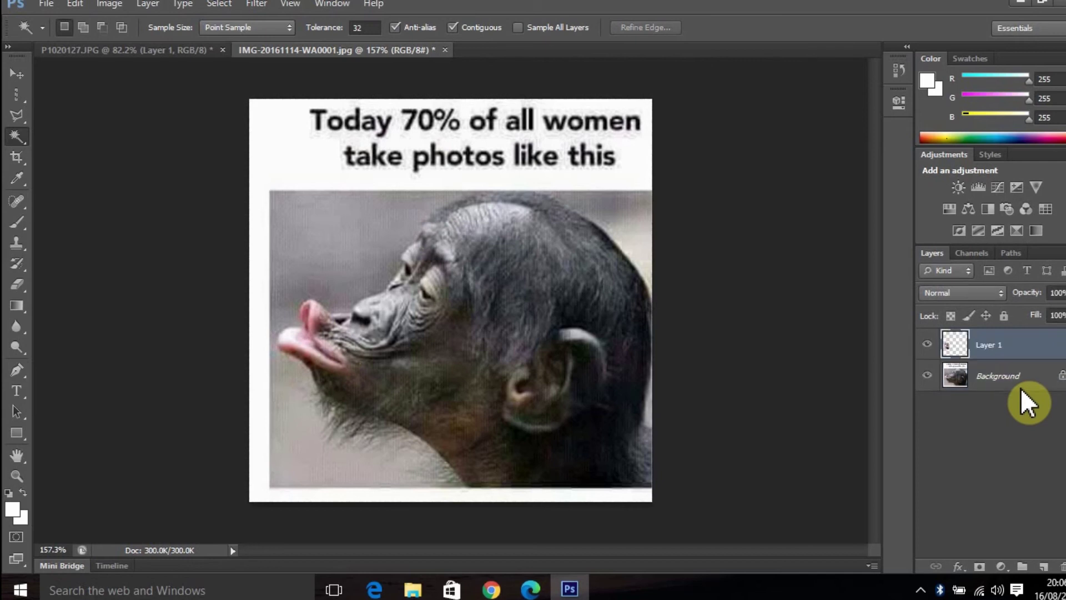
left_click(1060, 567)
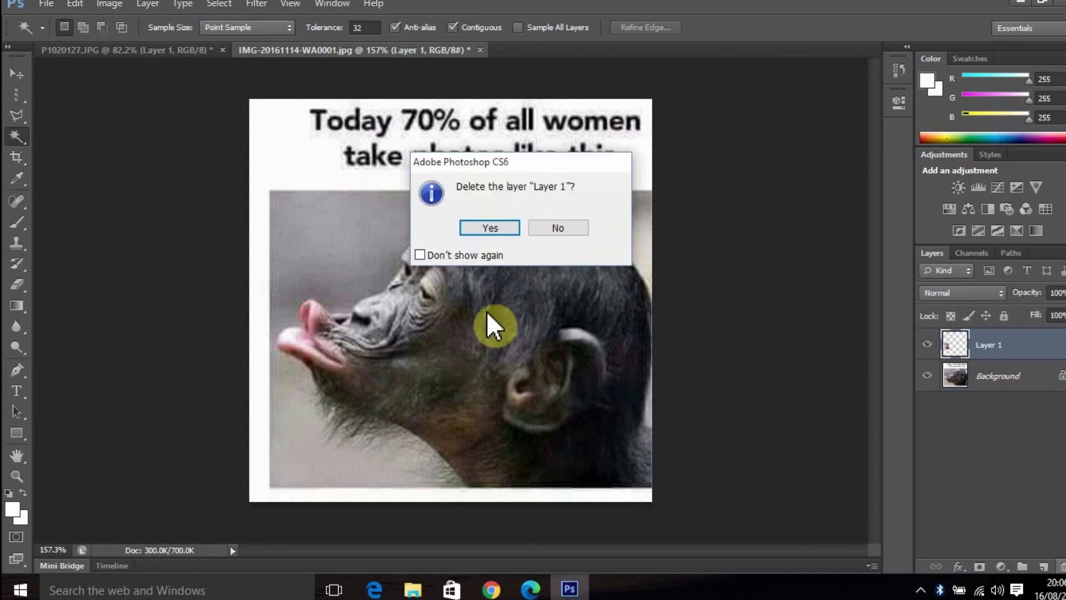
left_click(488, 228)
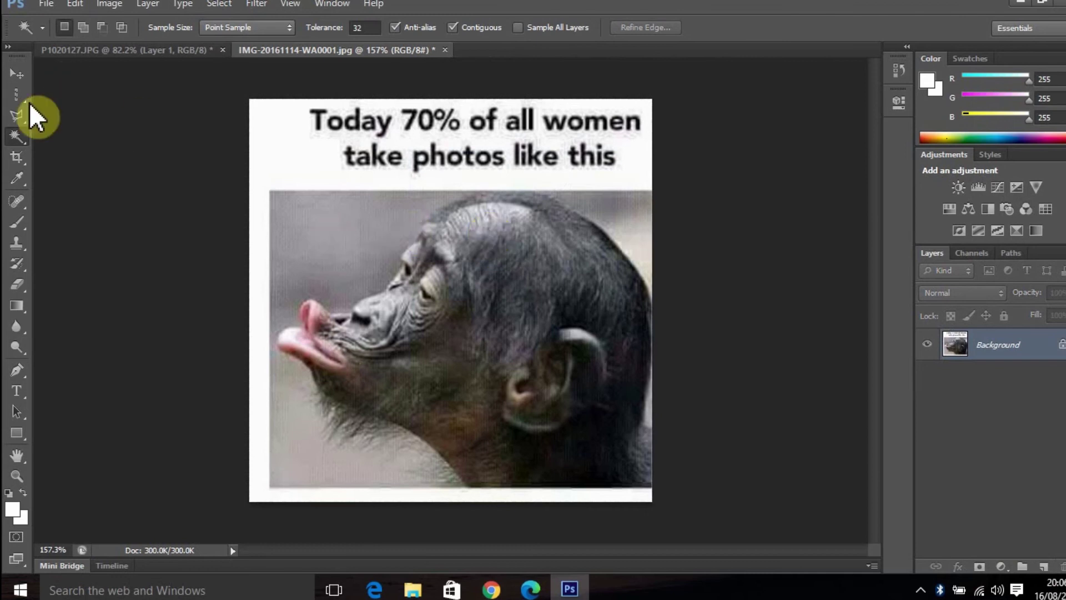
Select the ape's upper lip, lower lip, eyelid area and dark fur one after another with the Magic Wand tool, and deselect.
left_click(311, 314)
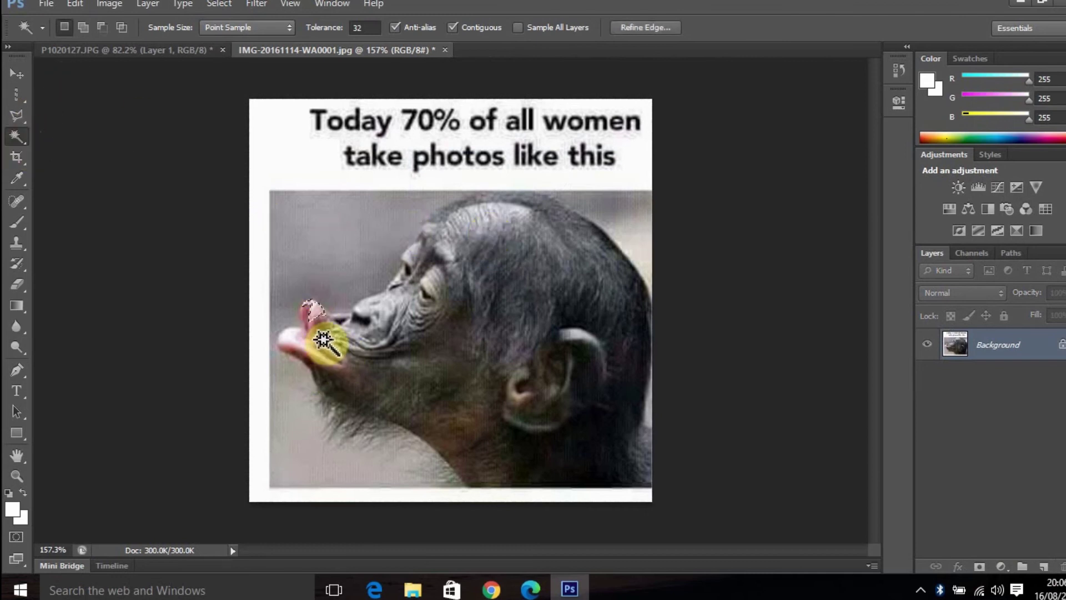
left_click(310, 348)
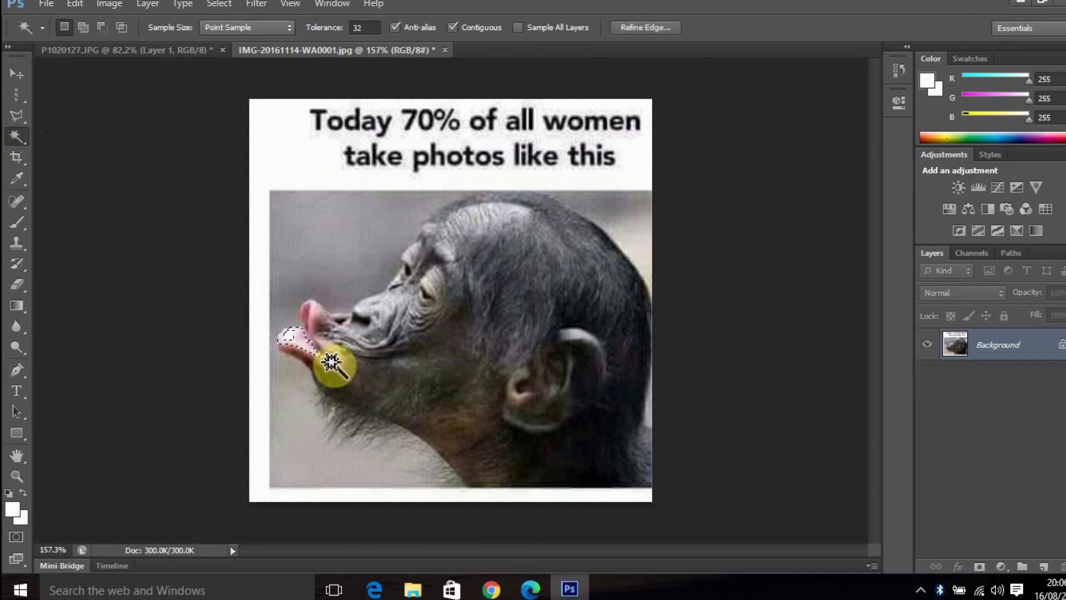
left_click(478, 218)
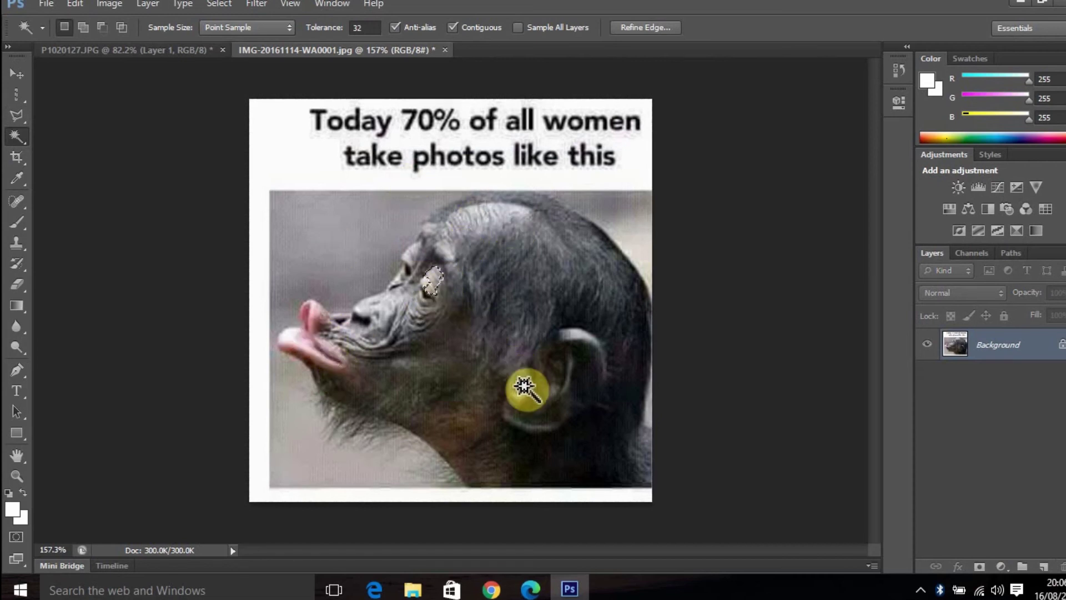
left_click(495, 427)
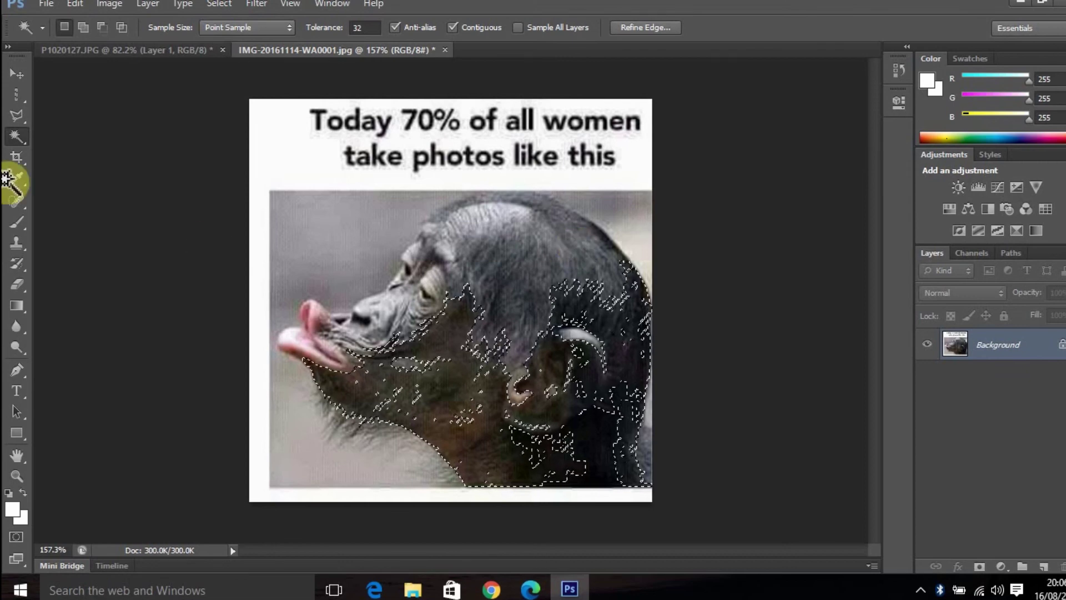
key("ctrl+d")
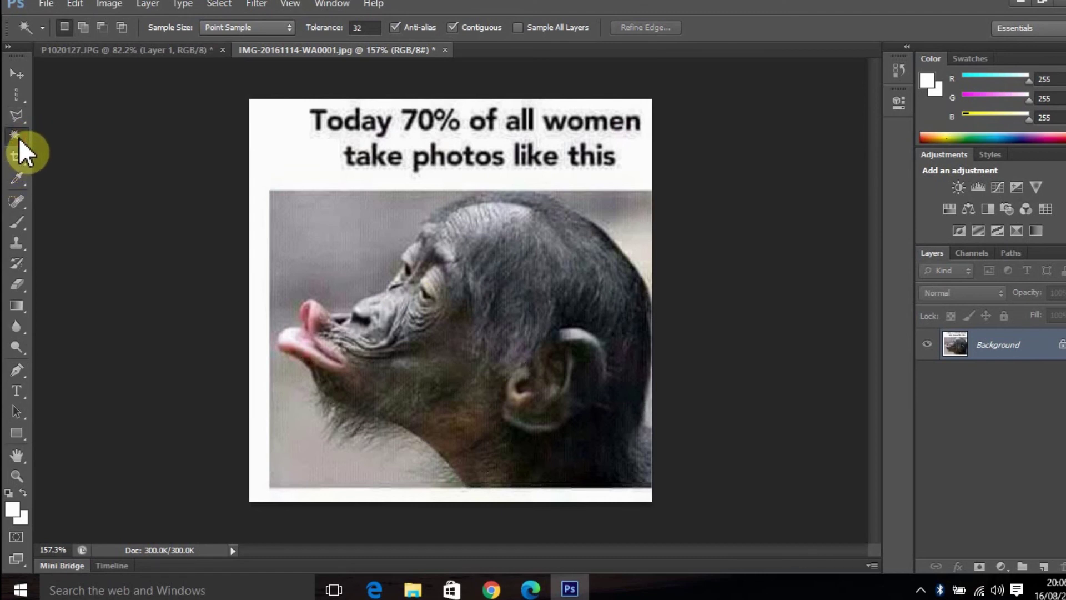
Crop the image to the ape's lips and the front of its face, about 5.6 cm high, with the Crop tool.
left_click(22, 154)
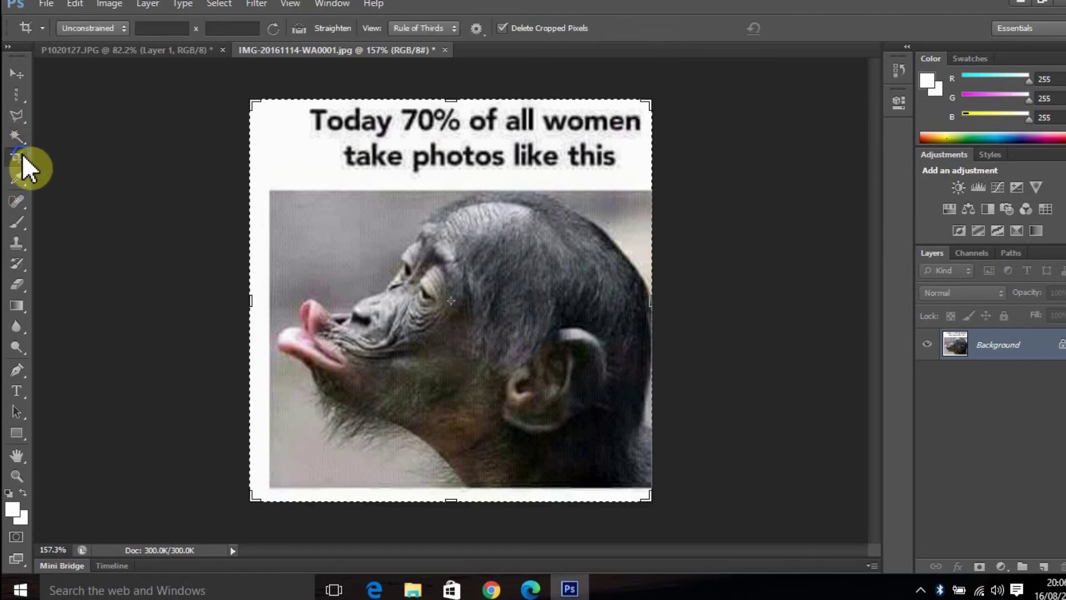
left_click(95, 155)
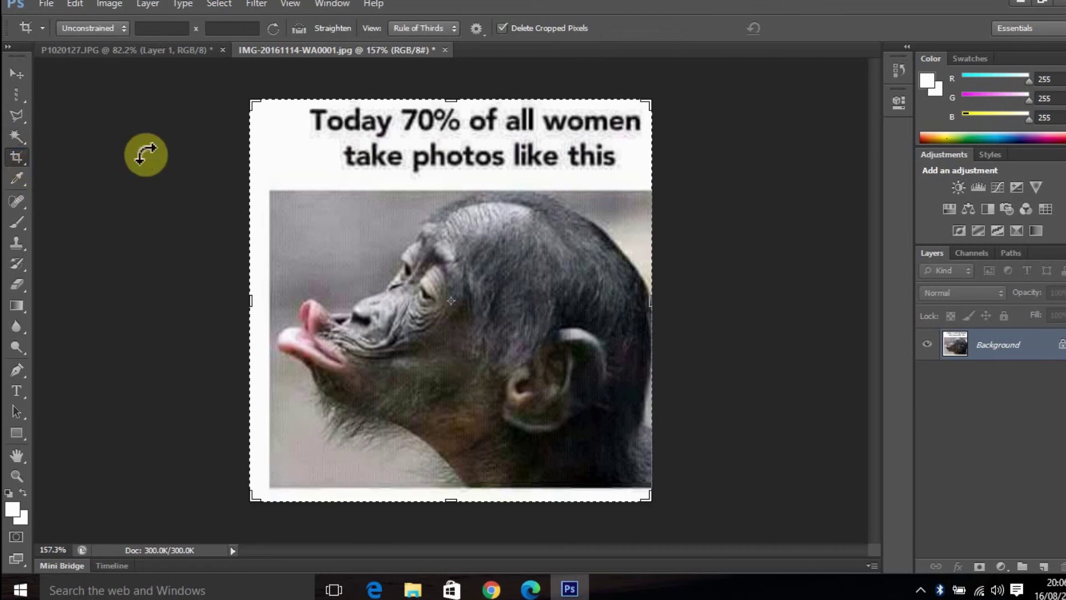
left_click_drag(245, 100, 259, 152)
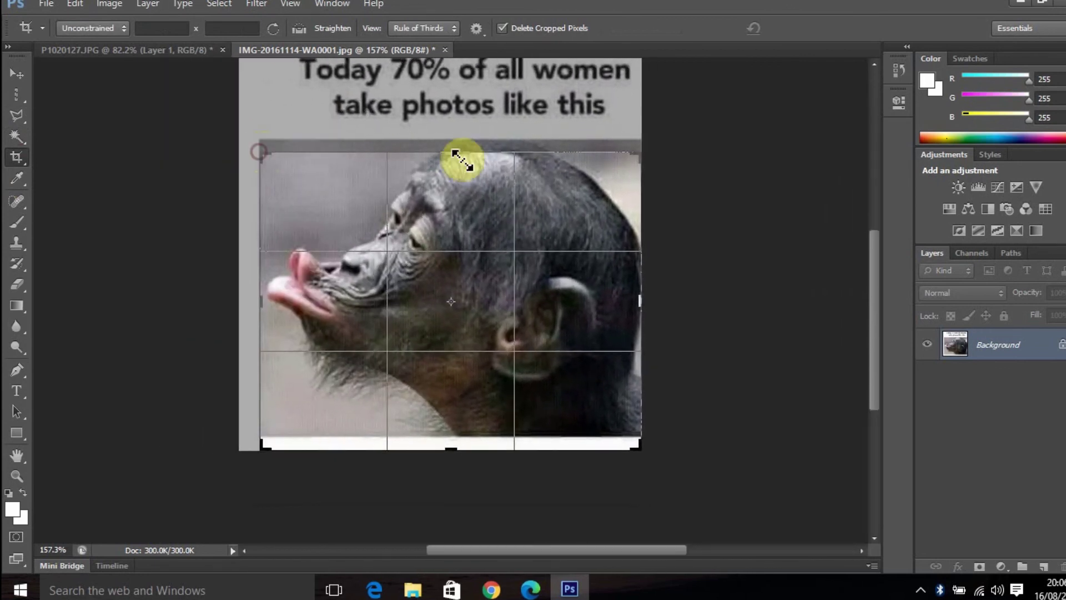
left_click_drag(645, 155, 539, 165)
left_click(454, 446)
left_click_drag(454, 434, 452, 393)
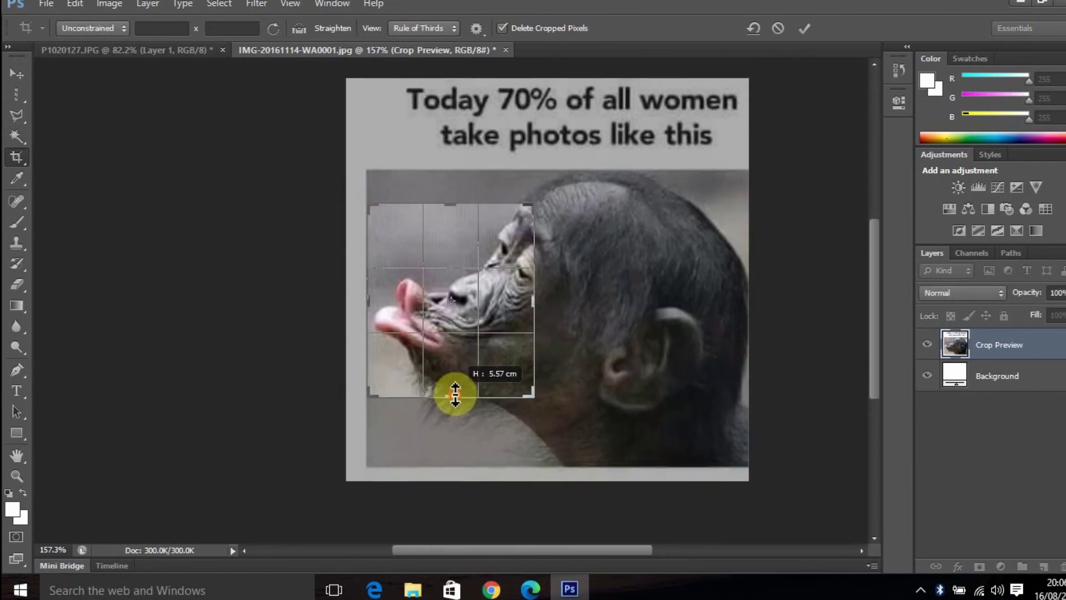
left_click(809, 28)
Try to restore the full image with Reset Crop, and undo the crop.
scroll(422, 318, "up", 6)
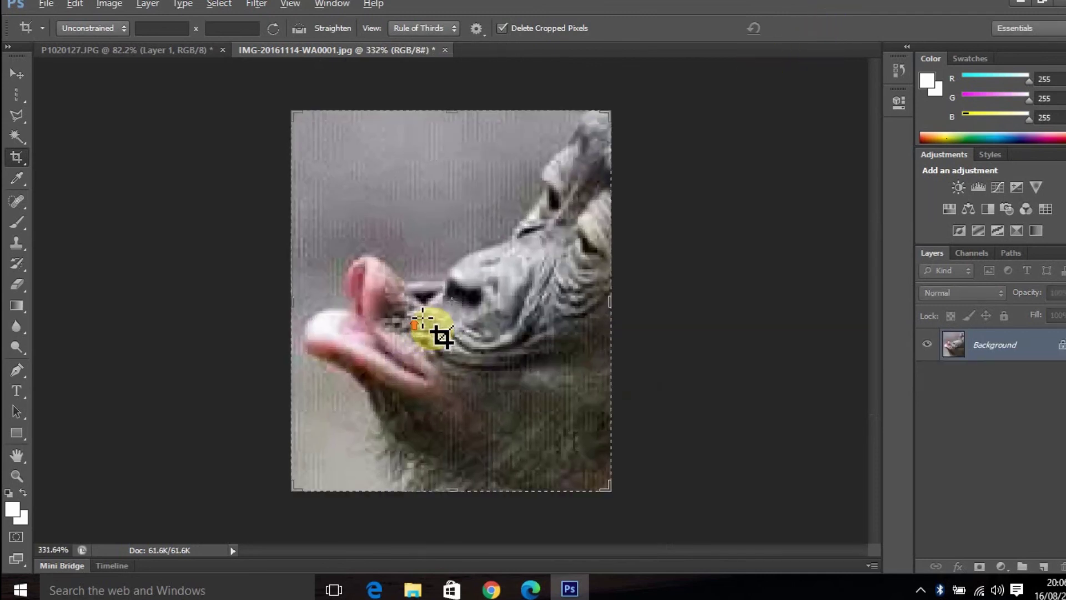
scroll(439, 333, "down", 2)
right_click(465, 183)
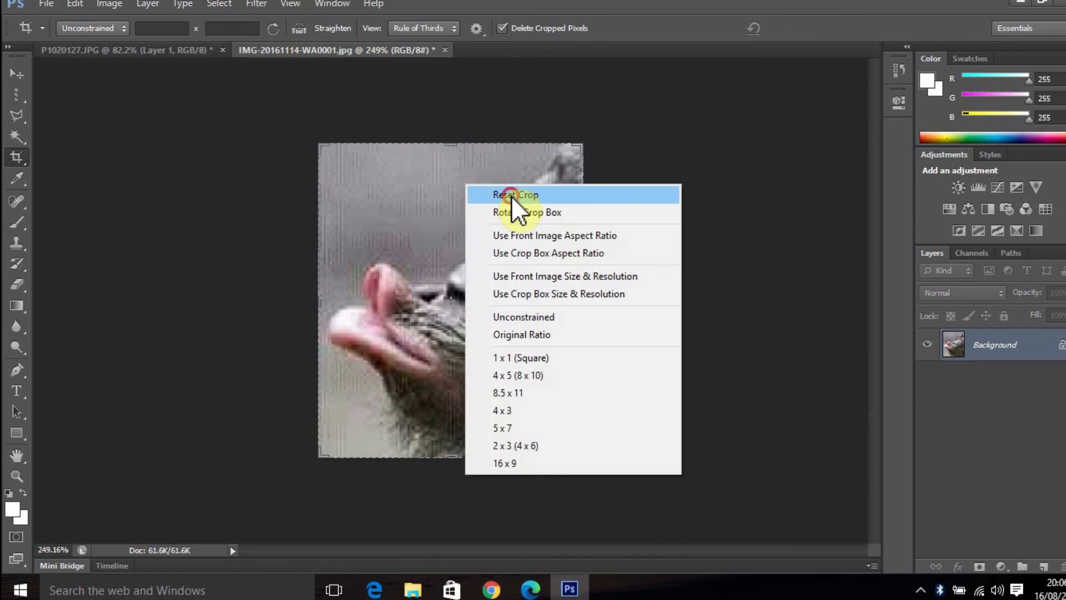
left_click(510, 195)
right_click(459, 233)
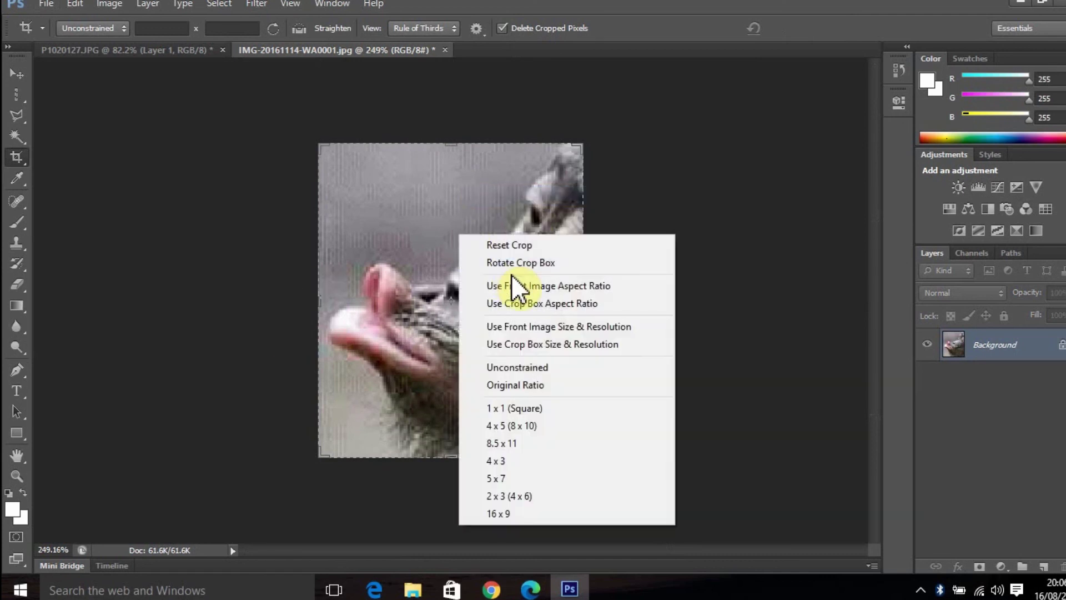
left_click(515, 247)
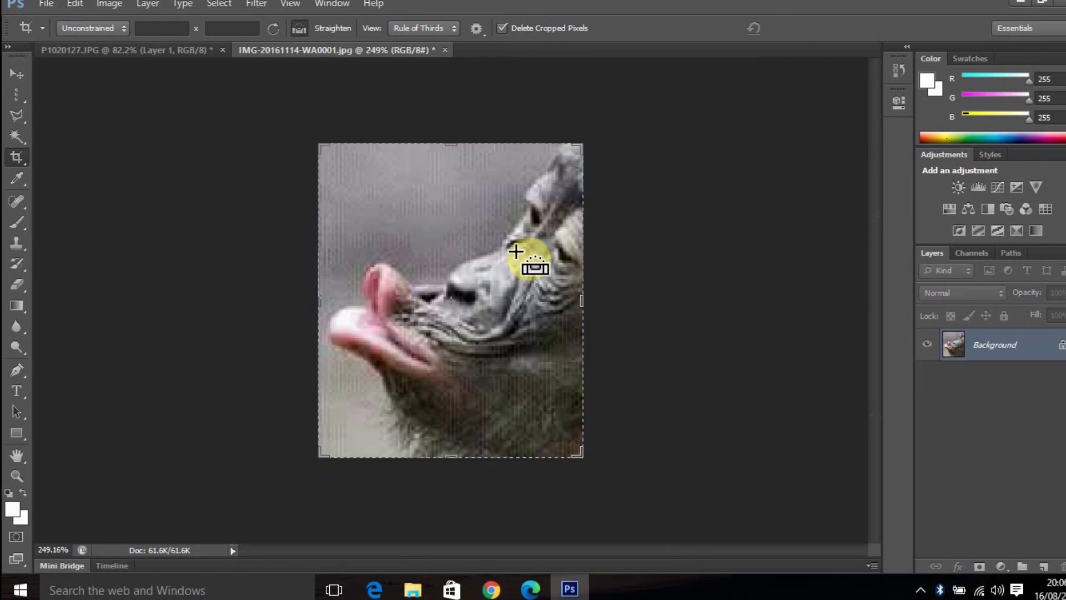
key("ctrl+z")
scroll(515, 251, "down", 3)
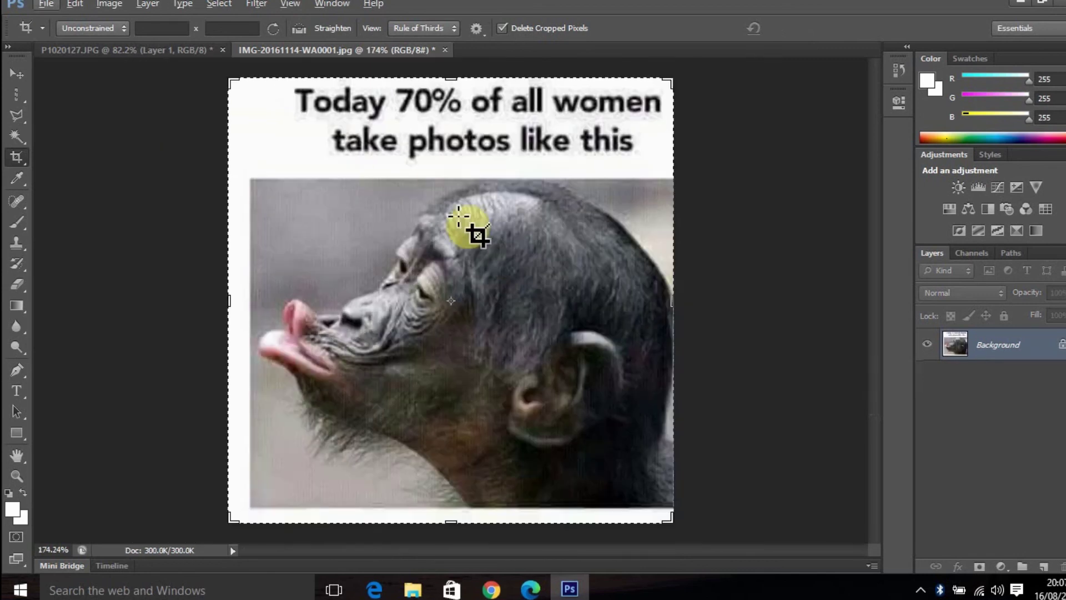
Frame the ape's face and part of its ear with the Perspective Crop tool, widen and heighten the frame, and cancel the crop.
right_click(15, 155)
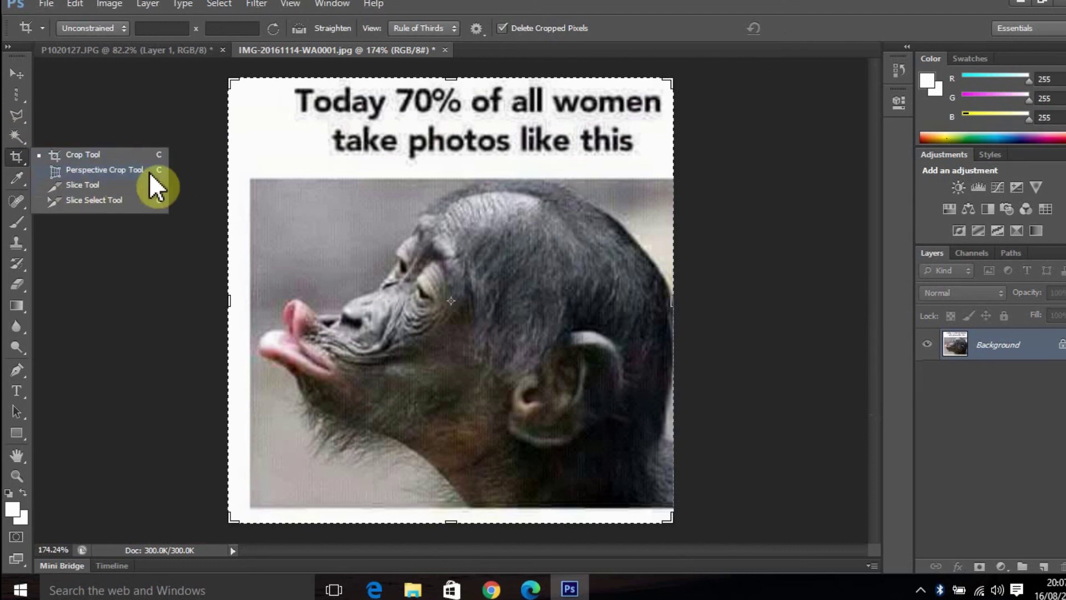
left_click(86, 173)
left_click_drag(336, 246, 404, 320)
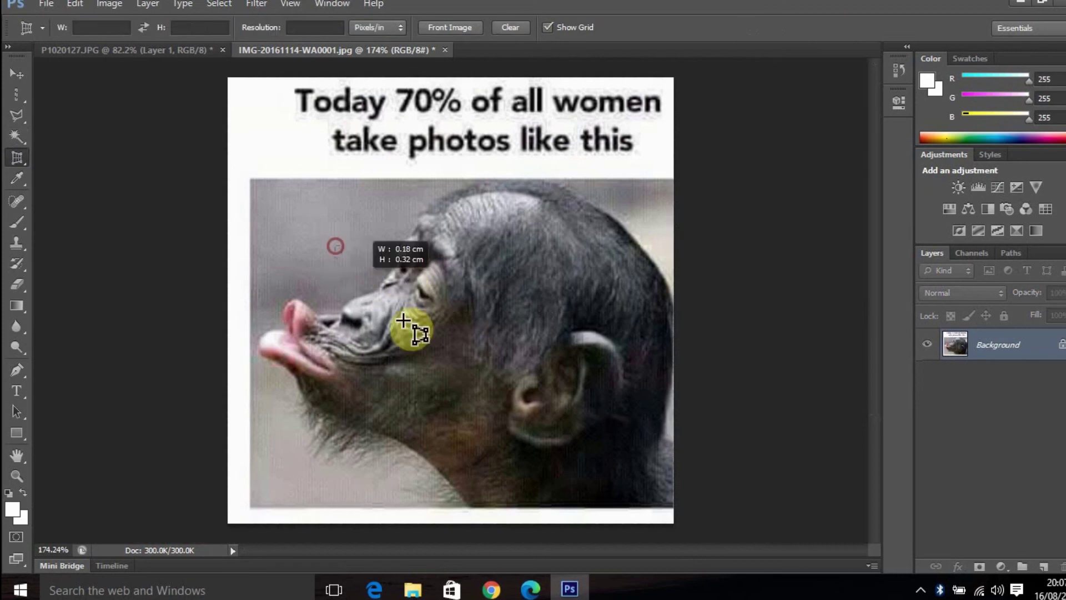
left_click_drag(404, 284, 553, 284)
left_click_drag(447, 321, 445, 411)
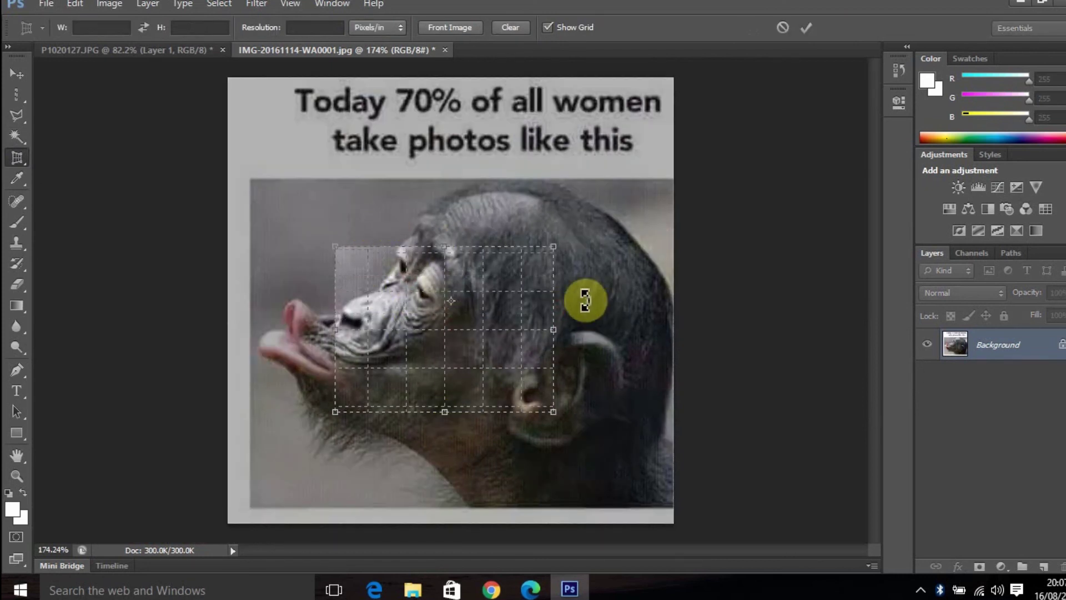
left_click(783, 27)
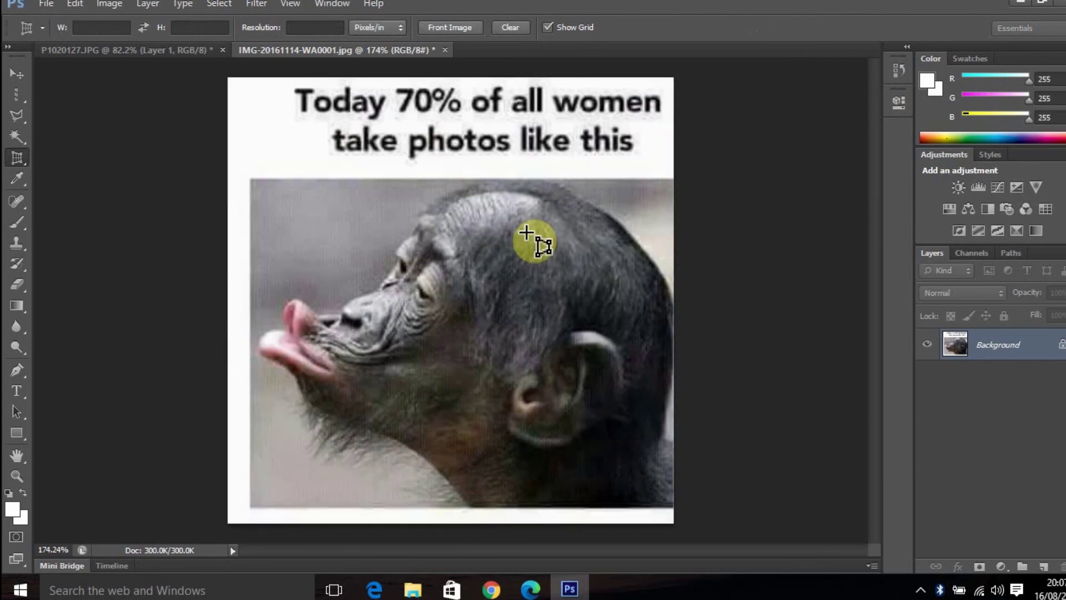
right_click(15, 157)
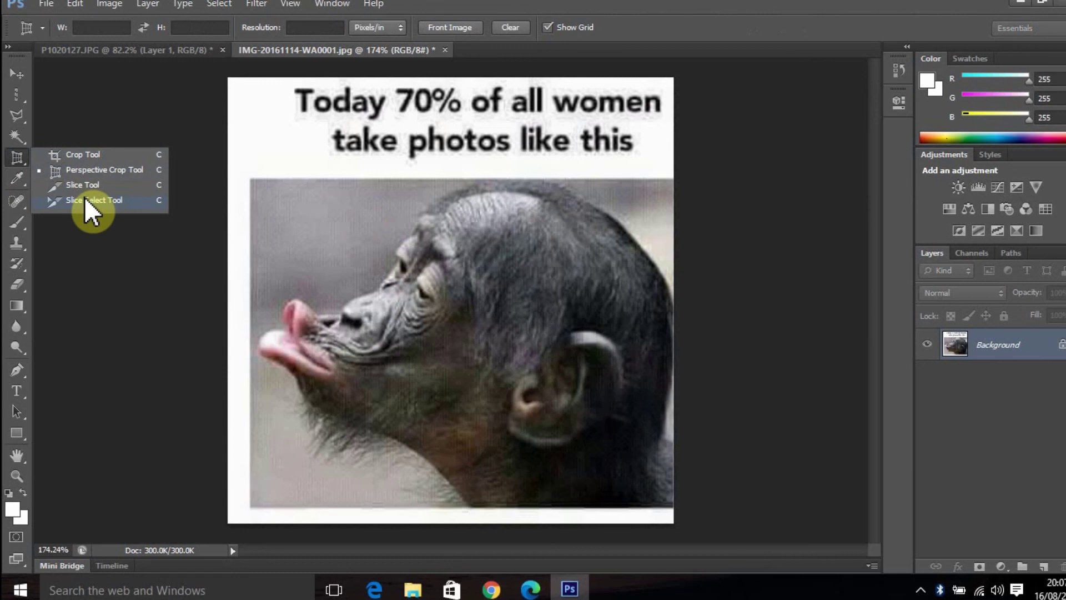
left_click(19, 151)
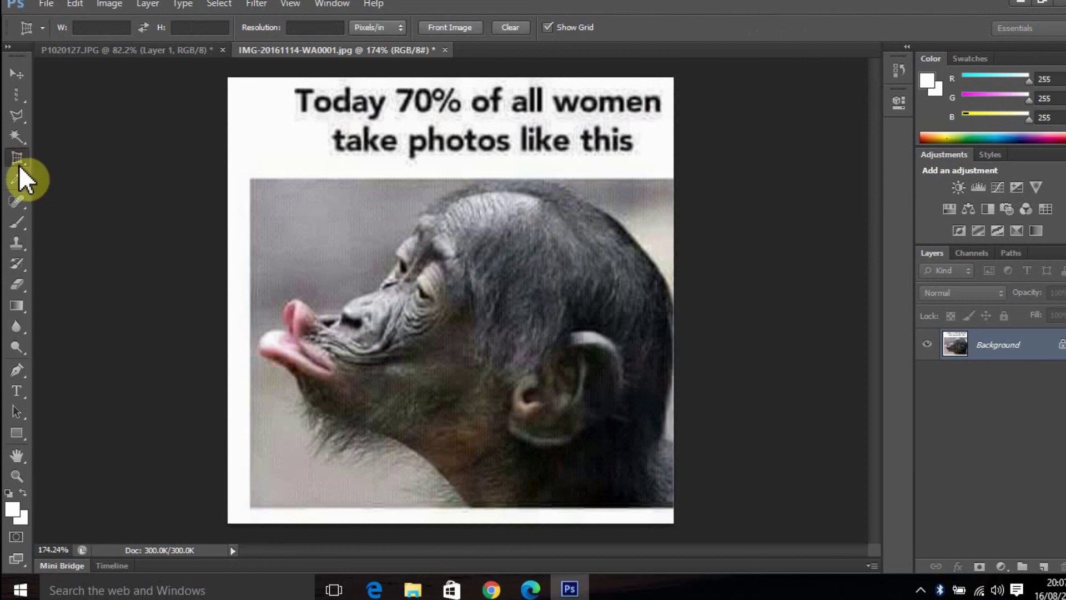
right_click(15, 155)
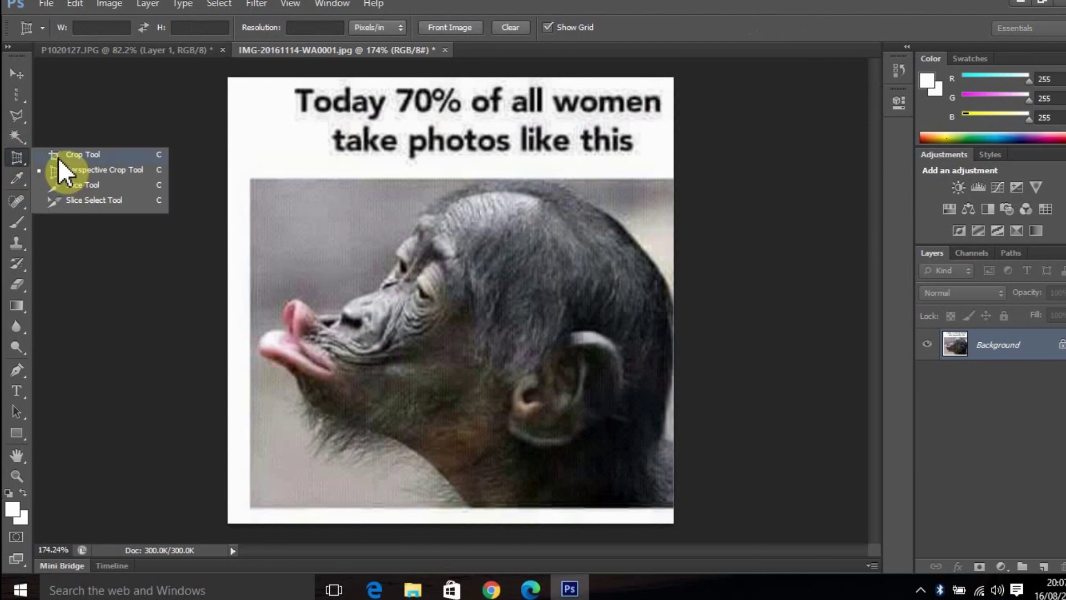
left_click(58, 157)
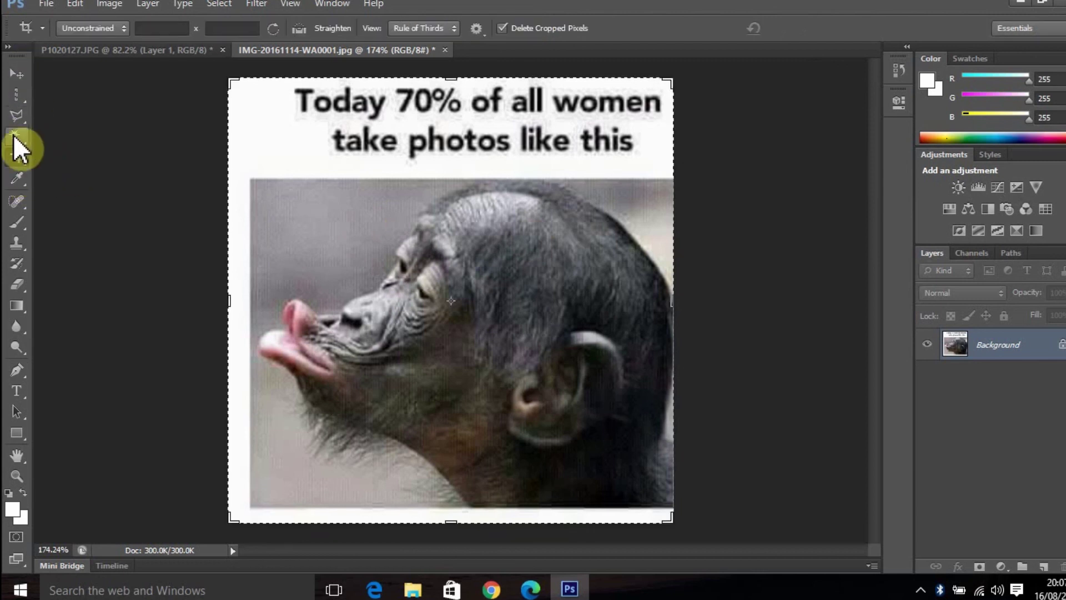
right_click(19, 181)
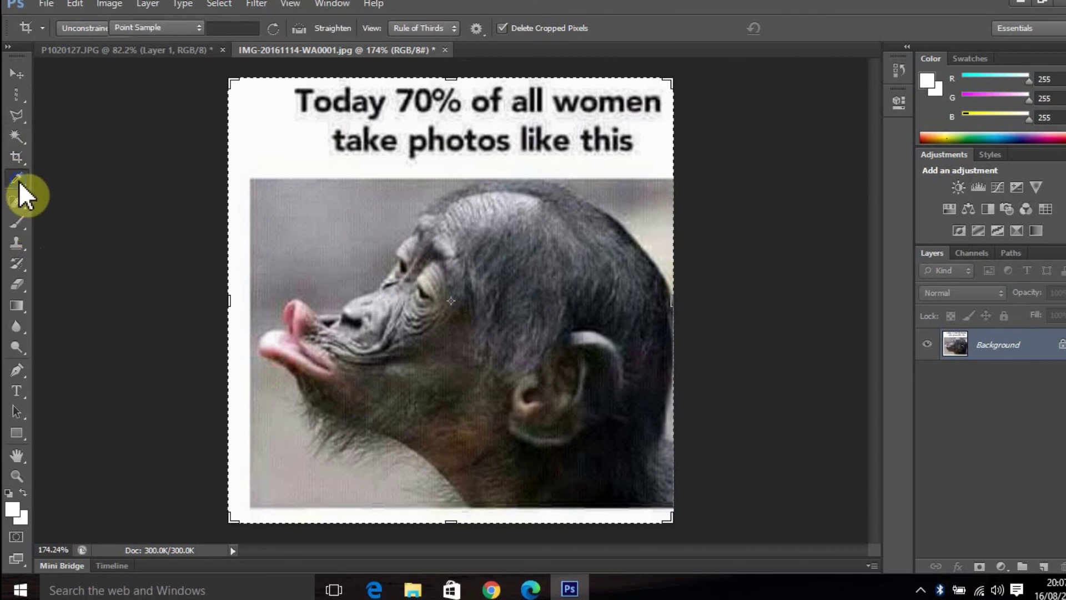
right_click(16, 195)
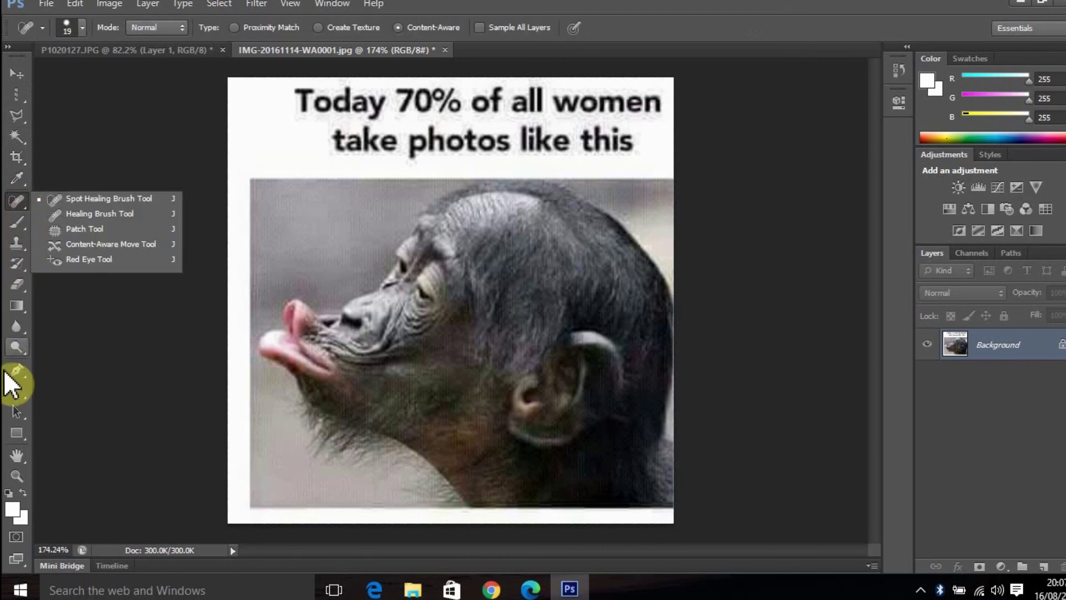
Activate the Move tool.
left_click(12, 74)
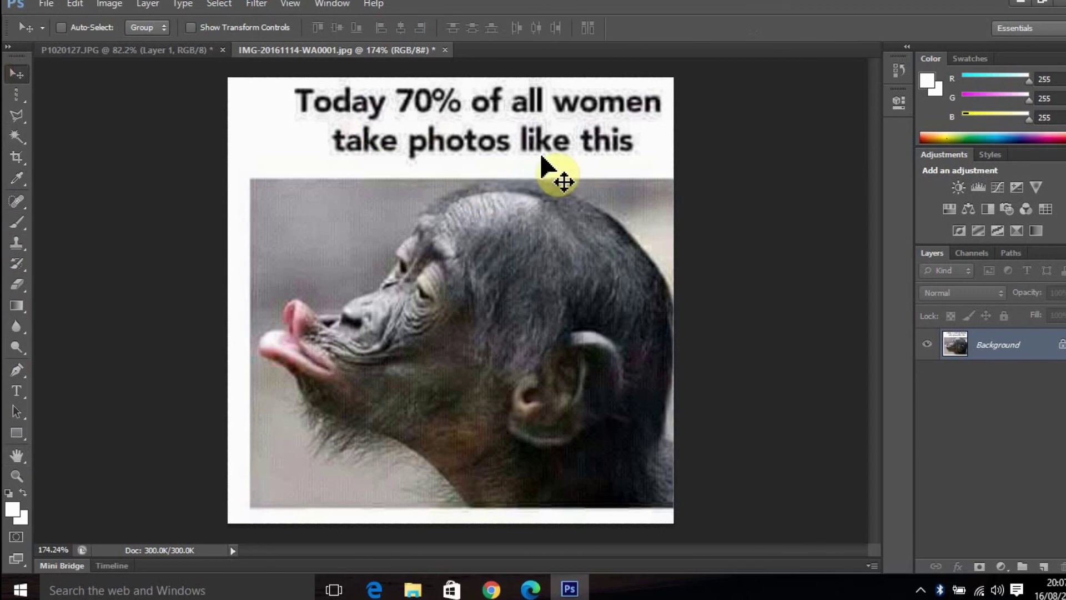